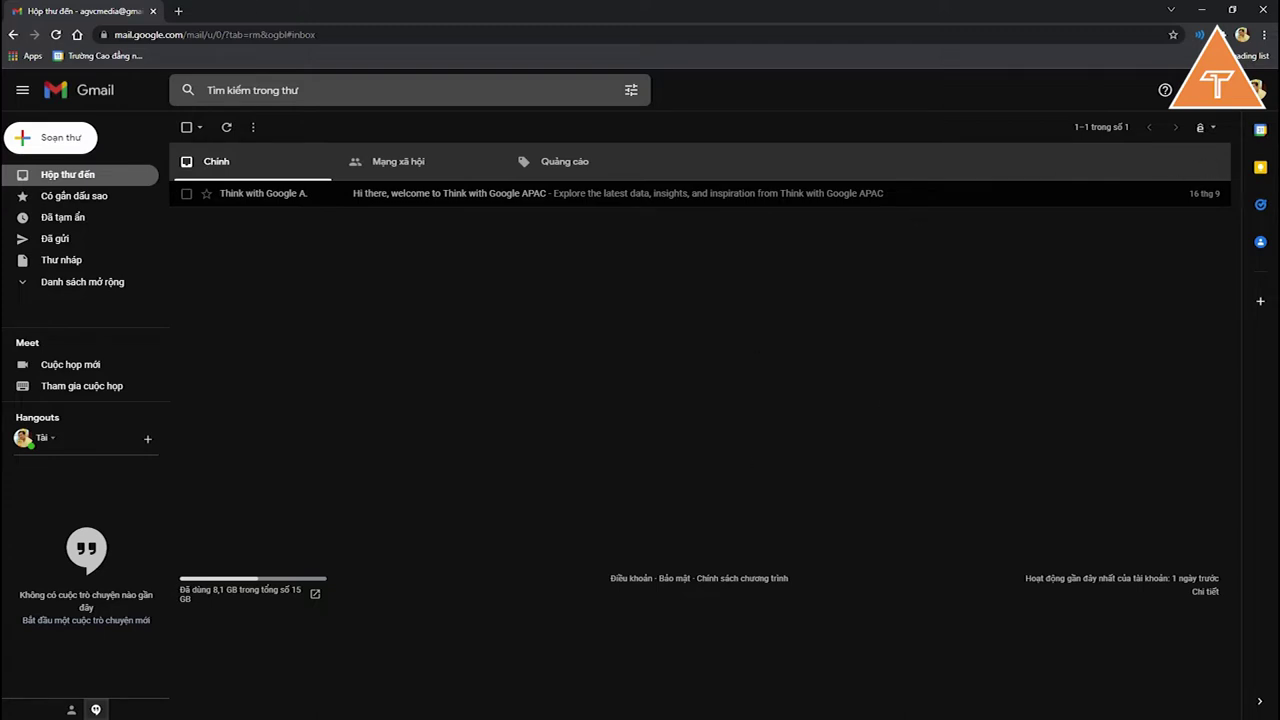
# Step: From the gear menu's quick settings, open the full Settings page on the General tab
pyautogui.click(1198, 90)
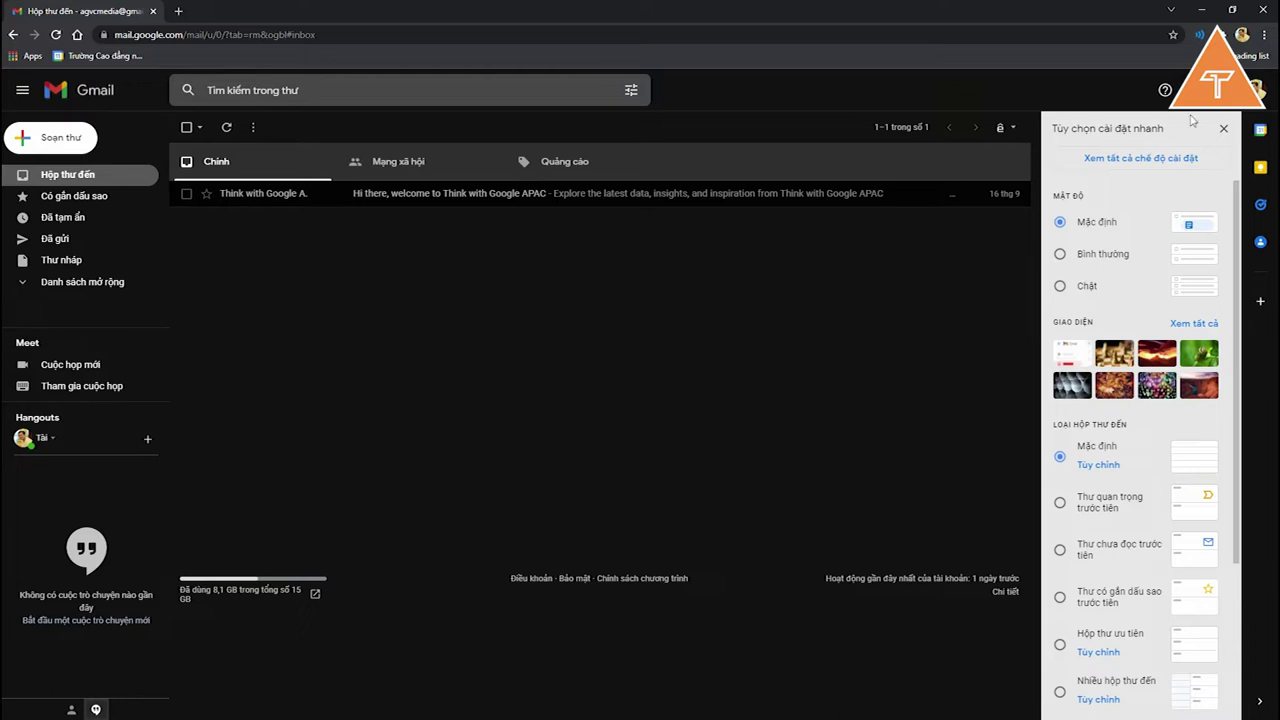
pyautogui.click(1170, 164)
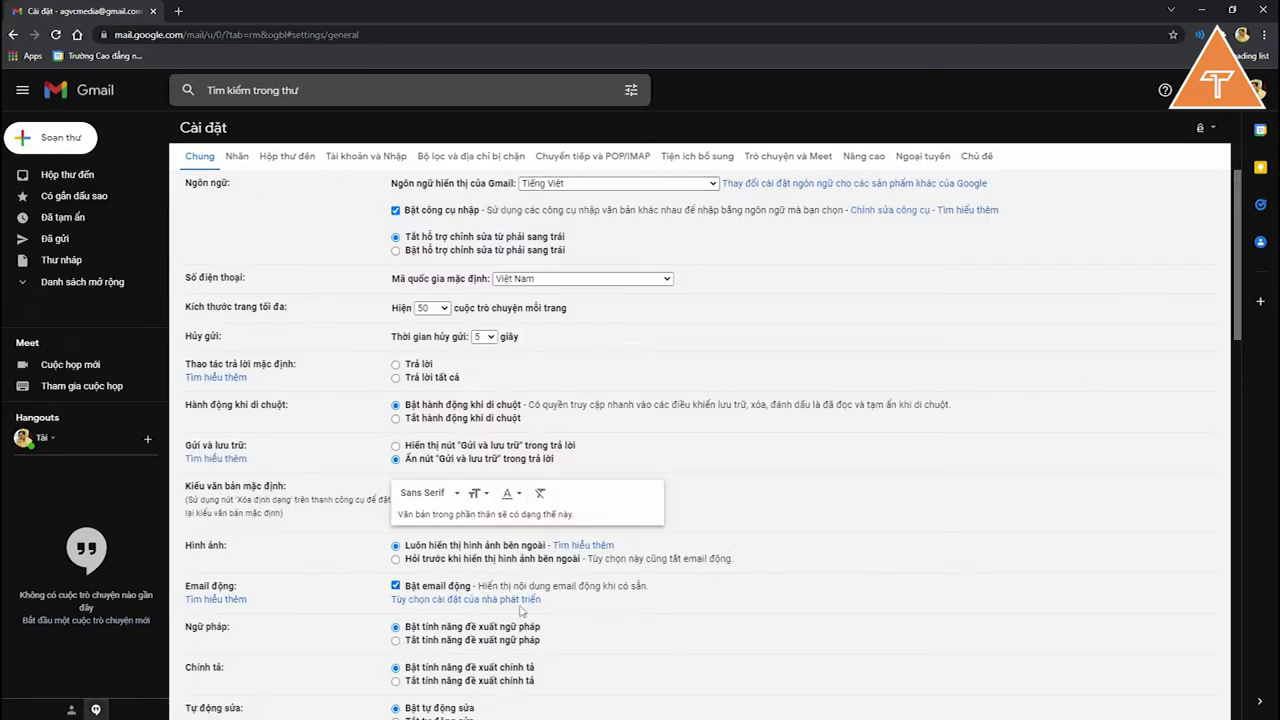
pyautogui.scroll(-2, 800, 490)
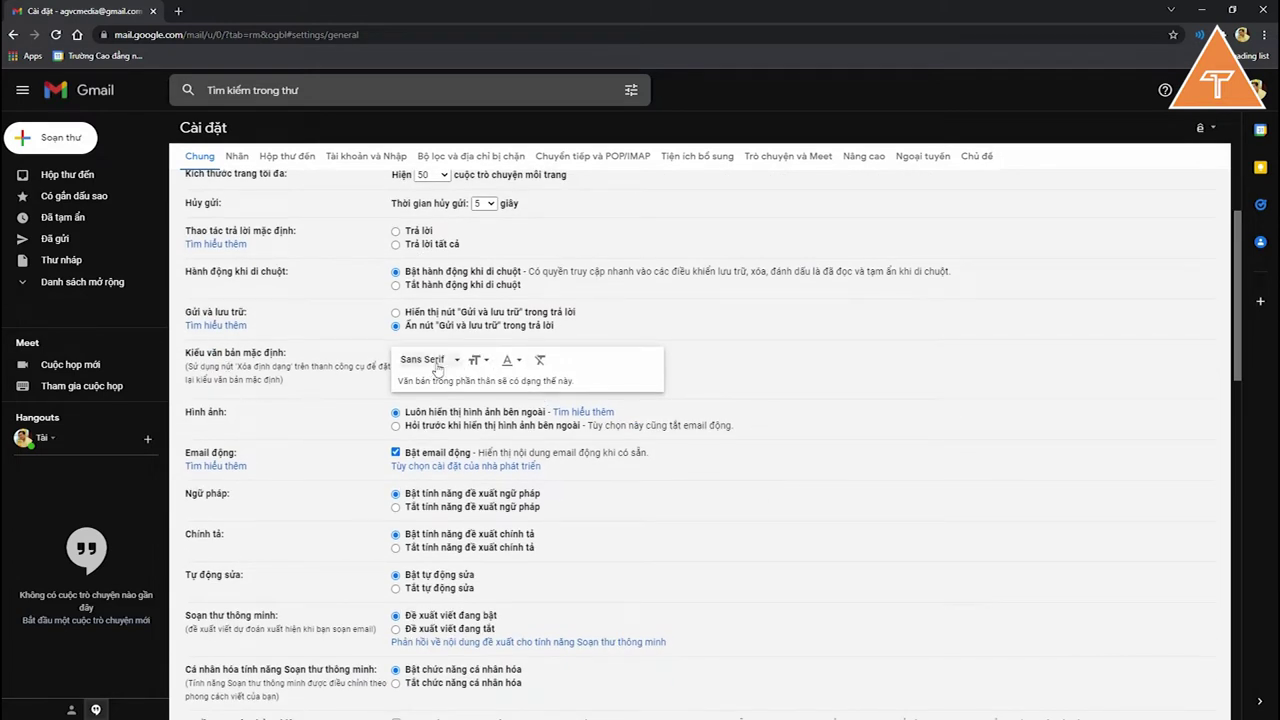
pyautogui.click(437, 364)
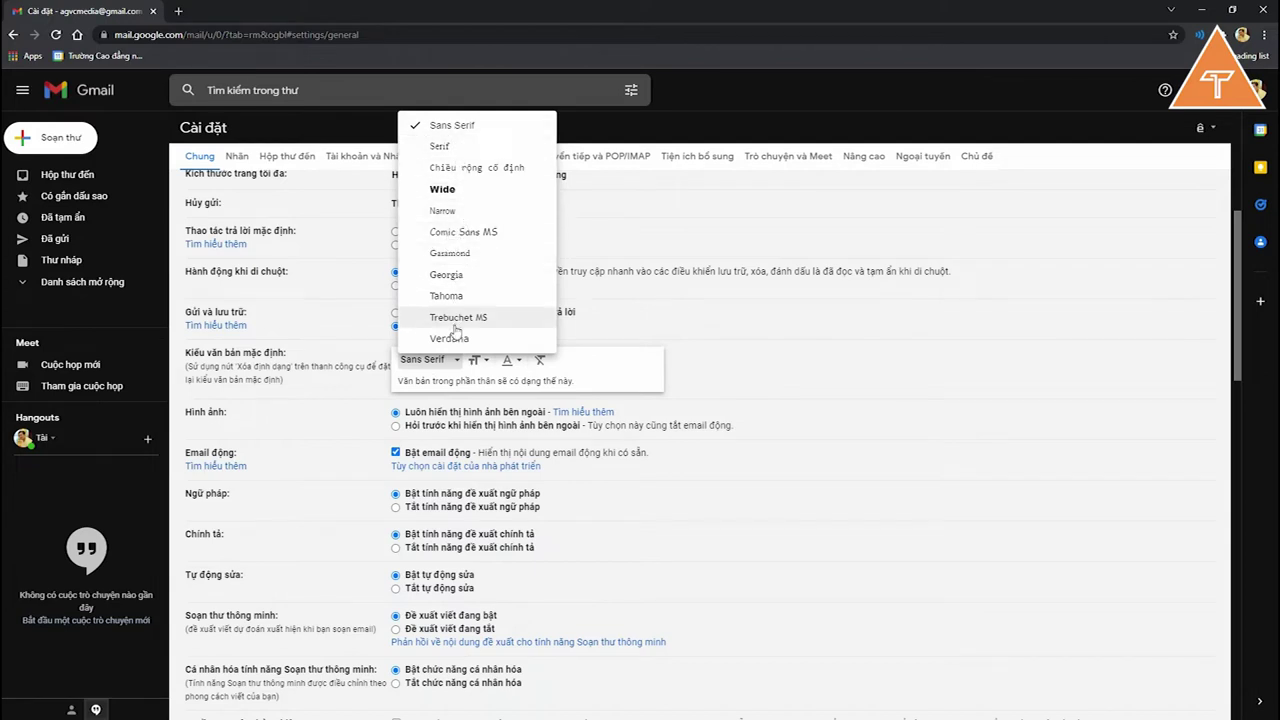
pyautogui.click(803, 378)
pyautogui.click(478, 360)
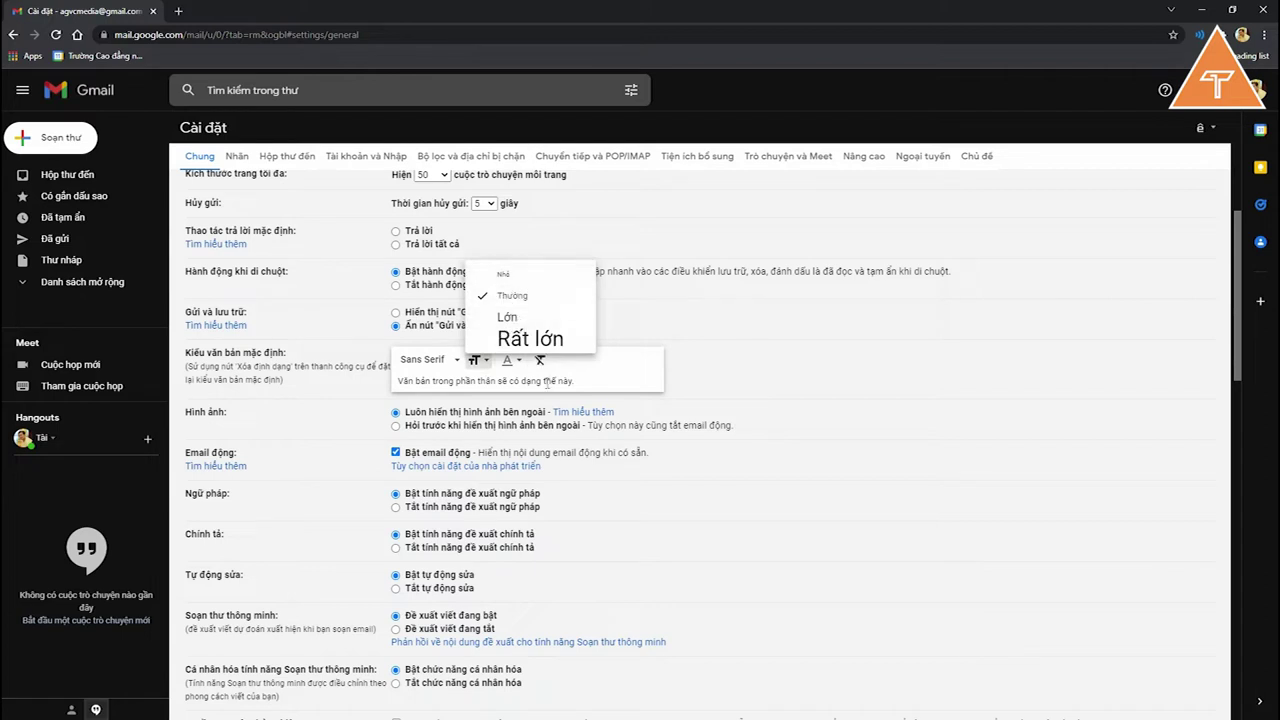
pyautogui.click(542, 391)
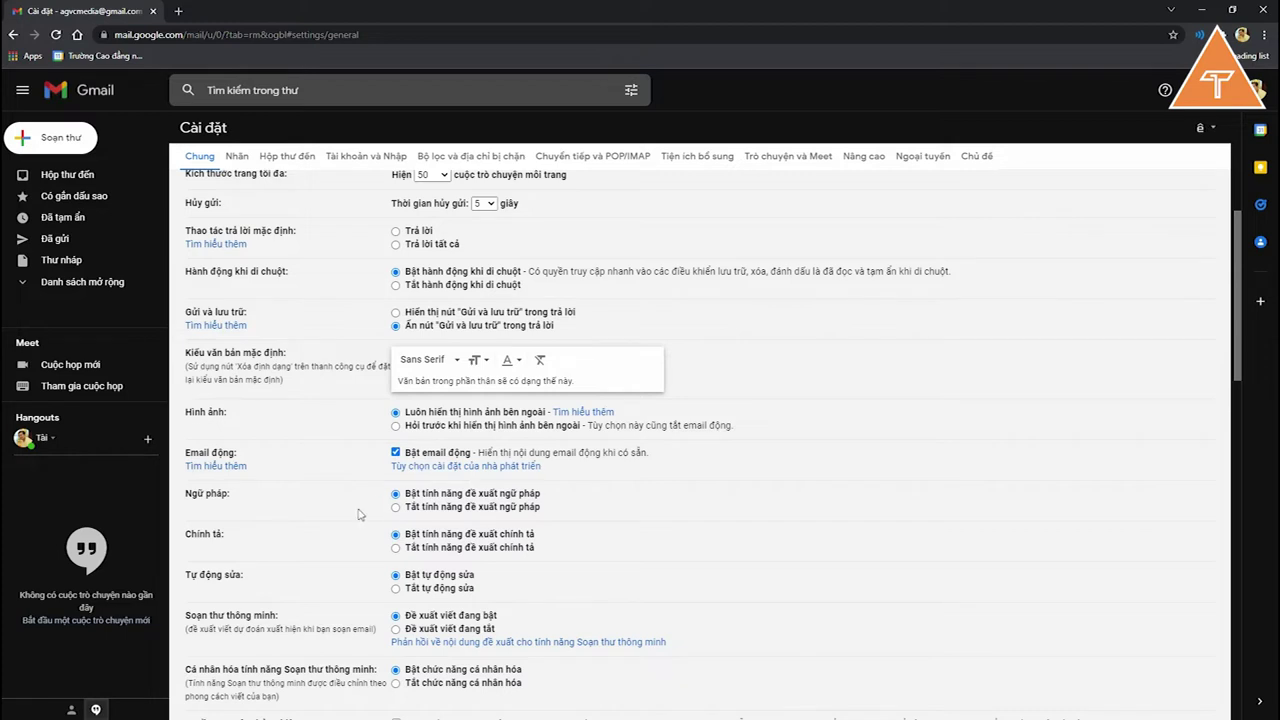
pyautogui.scroll(-2, 440, 500)
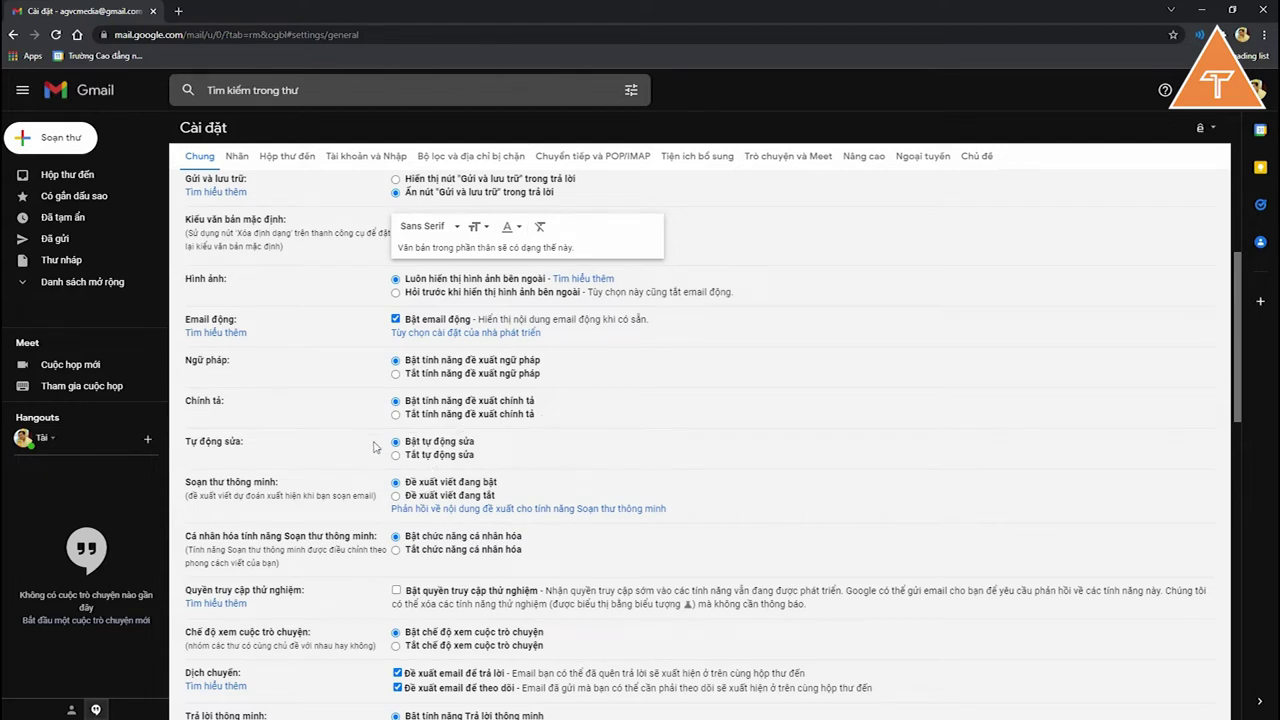
pyautogui.scroll(-1, 441, 455)
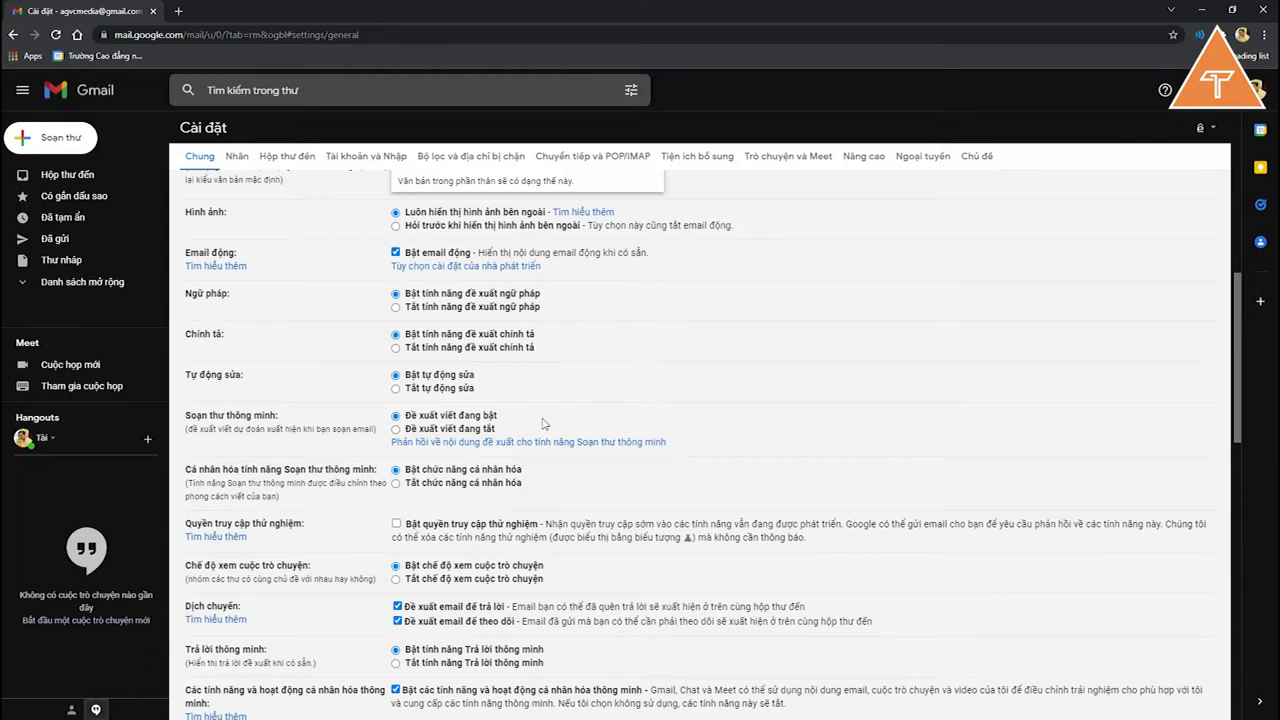
pyautogui.scroll(-2, 542, 428)
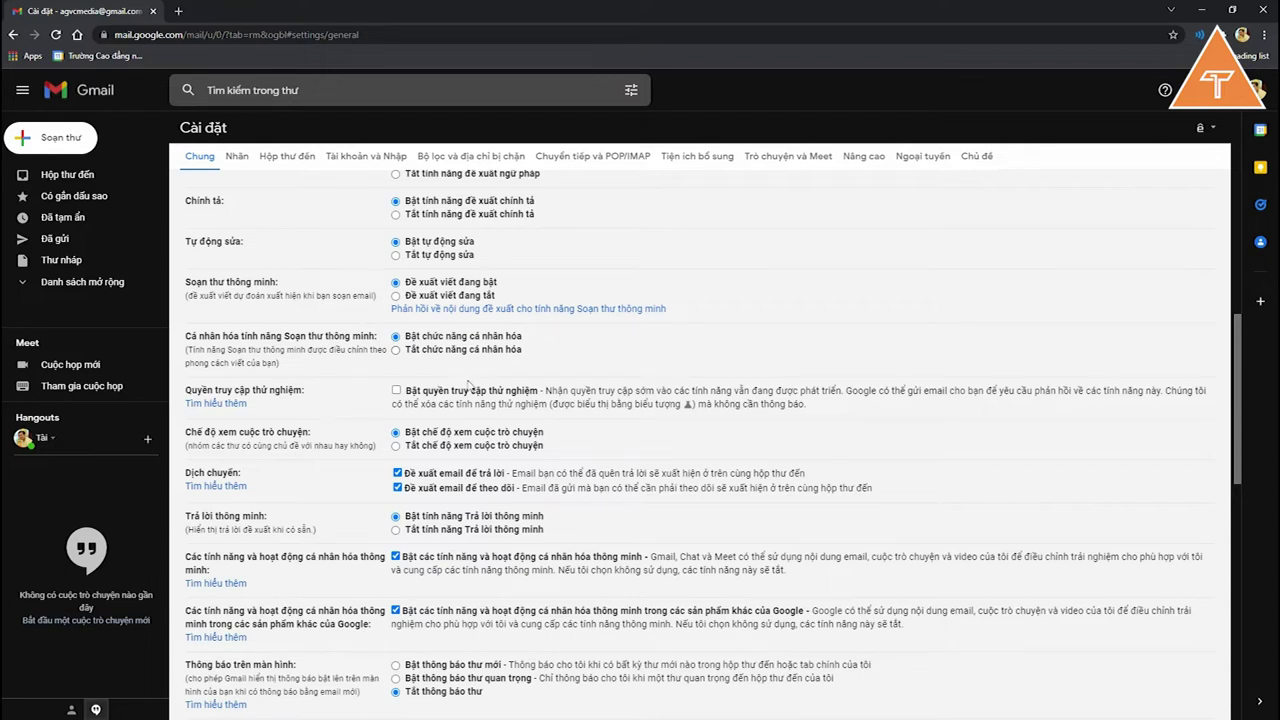
pyautogui.scroll(-1, 476, 436)
pyautogui.scroll(-3, 407, 448)
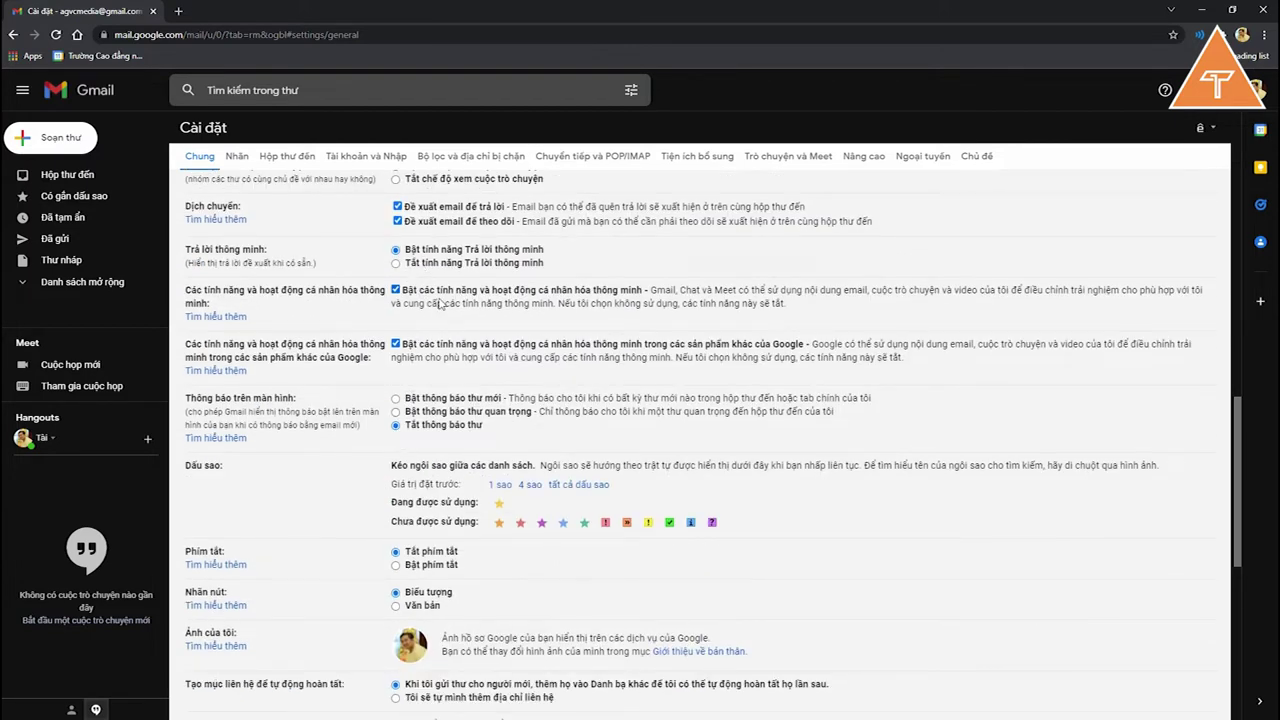
pyautogui.scroll(-2, 444, 310)
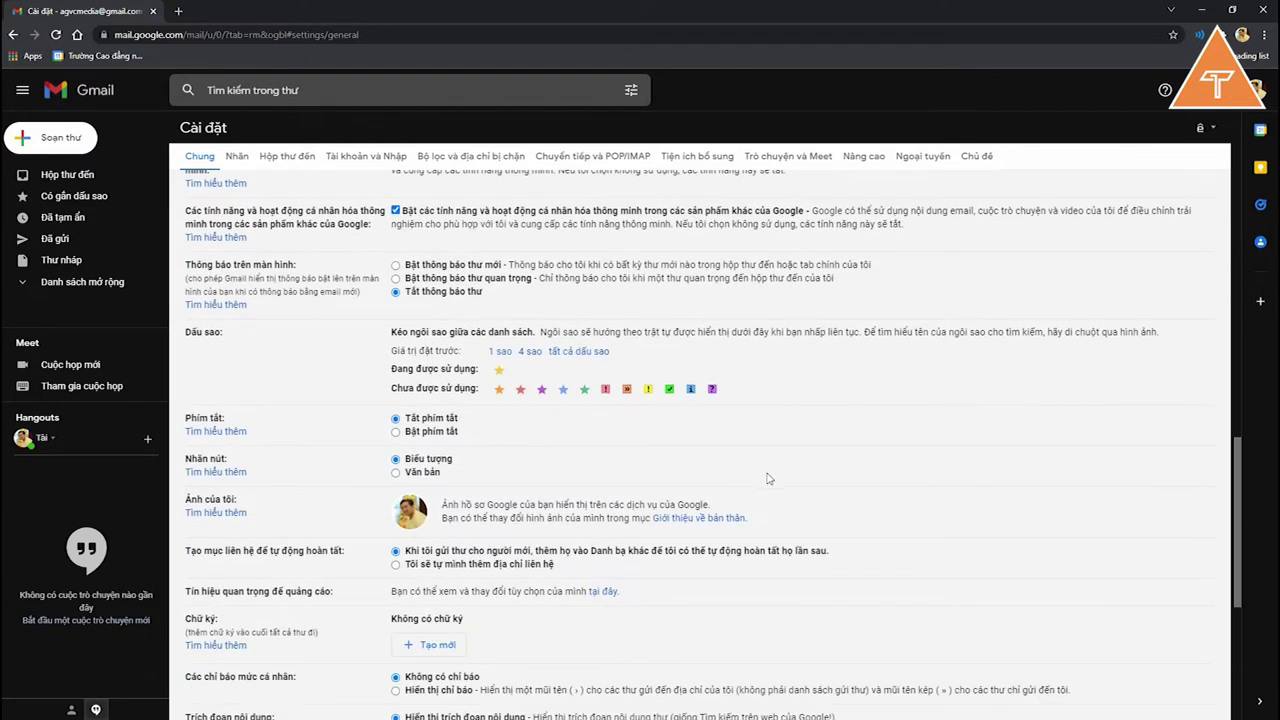
pyautogui.moveTo(1238, 502); pyautogui.dragTo(1237, 576)
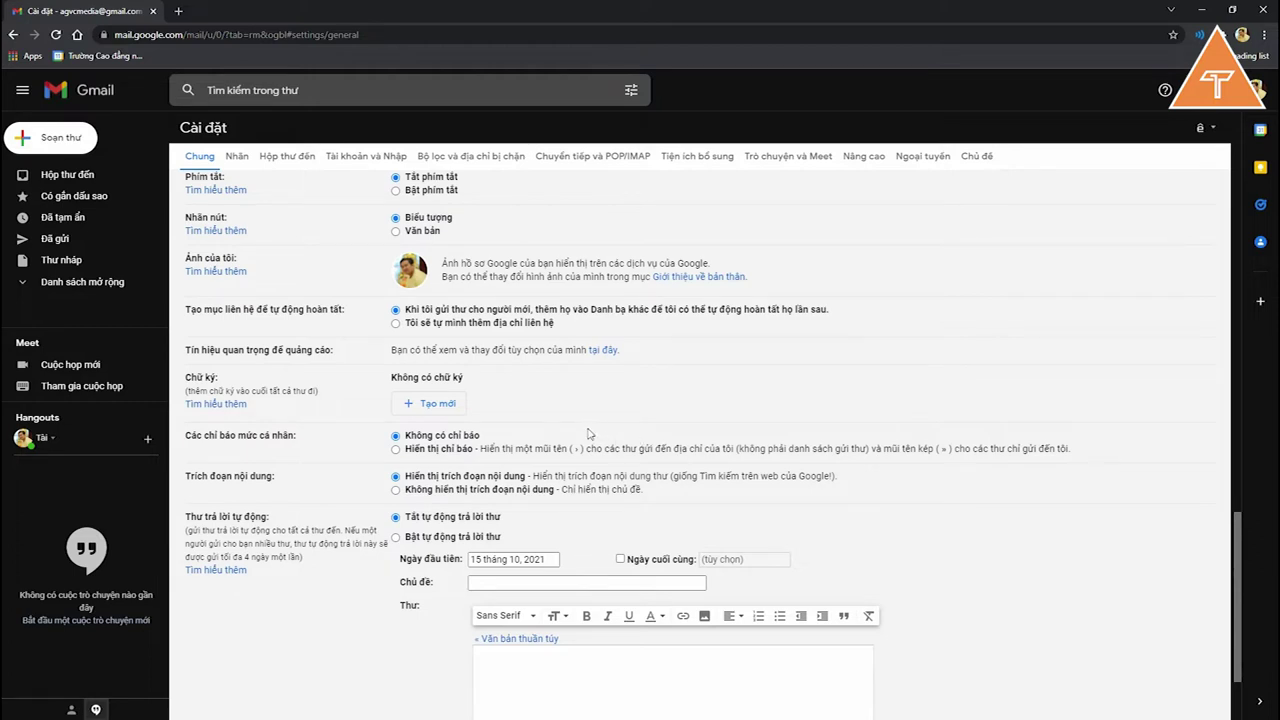
# Step: Add a new, empty signature named 'Chữ ký'
pyautogui.click(446, 409)
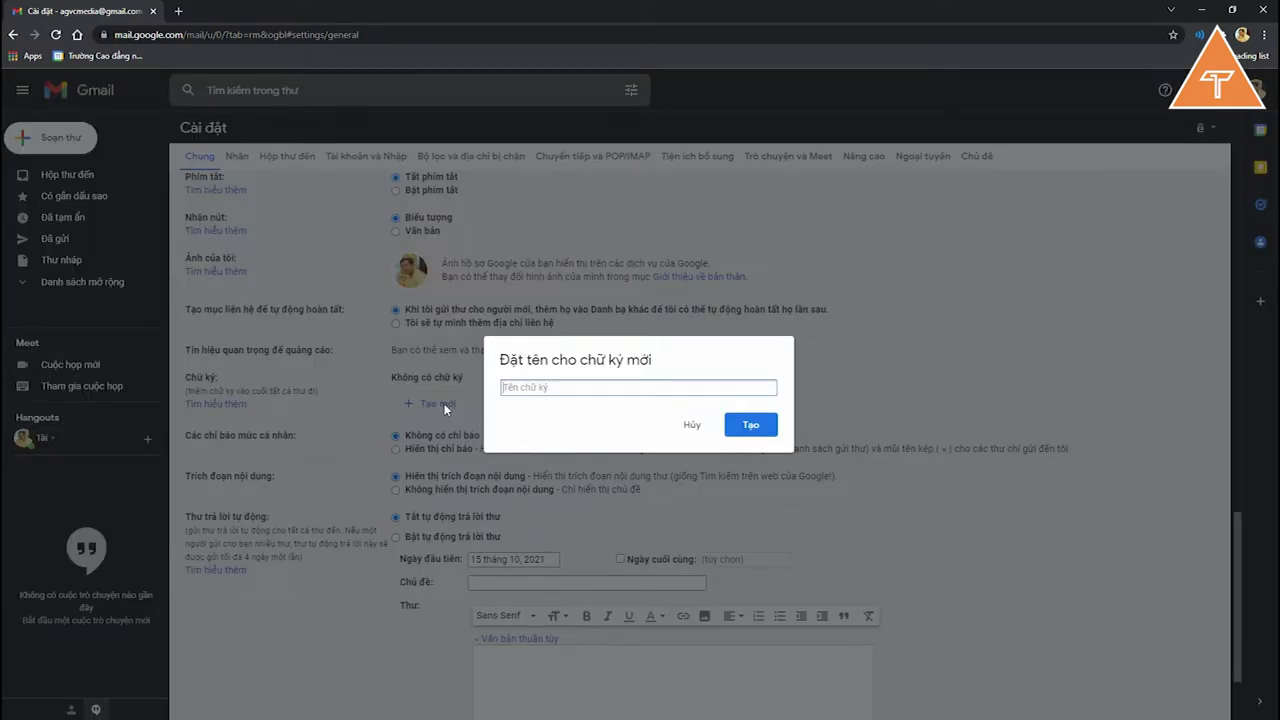
pyautogui.write('Chữ ký')
pyautogui.click(758, 425)
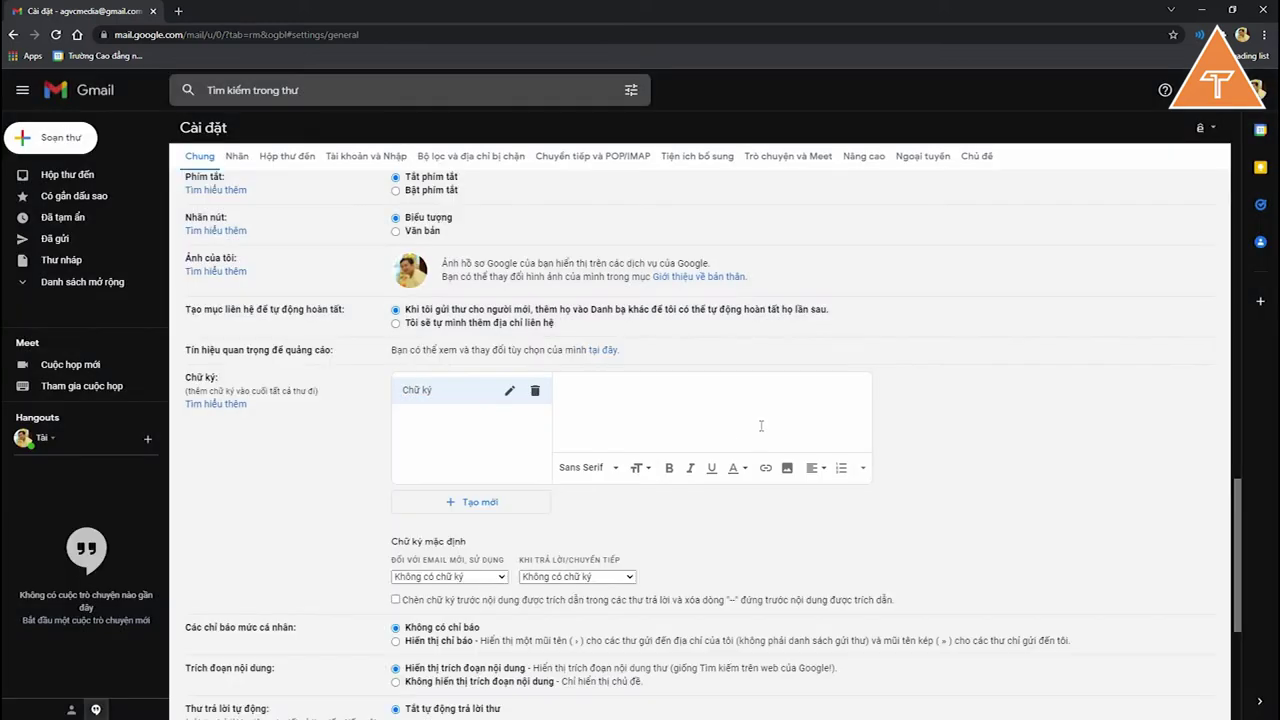
# Step: Write a dashed divider, the sender's name, e-mail address and phone number into the signature
pyautogui.click(617, 415)
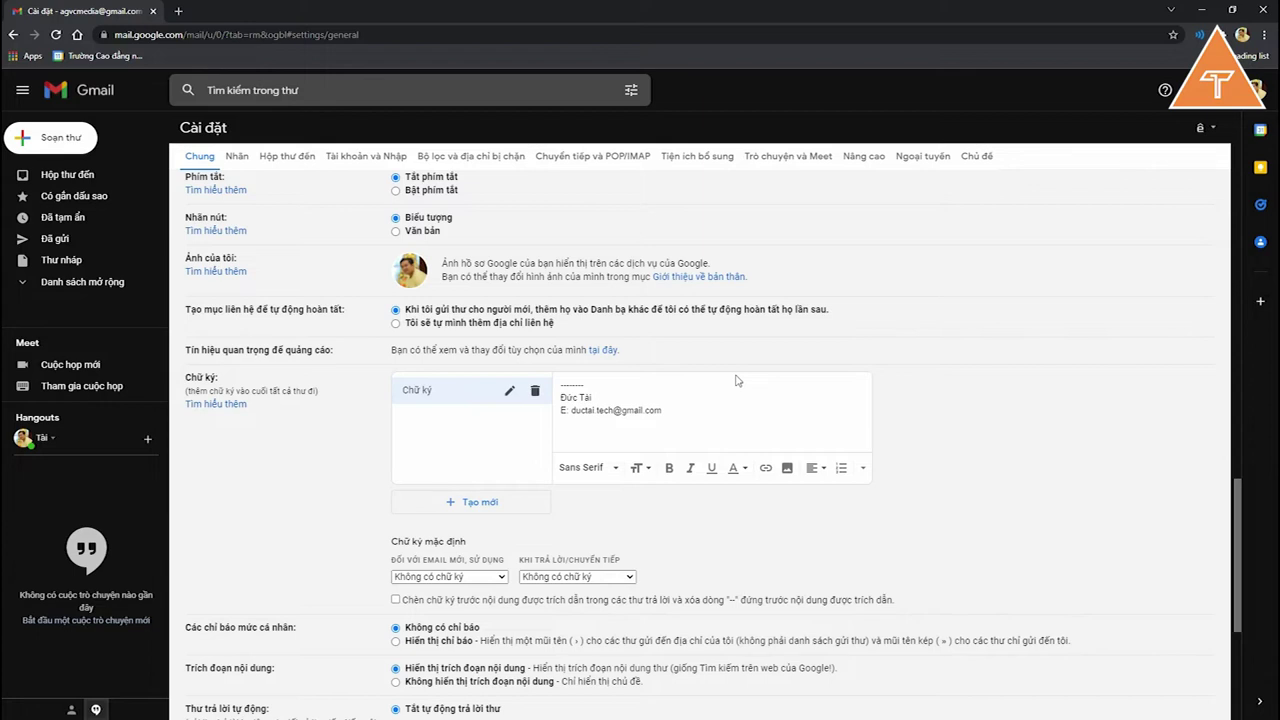
pyautogui.press('Return')
# Step: Insert a 'Công ty A' line below the name in the signature
pyautogui.click(665, 399)
pyautogui.press('Return')
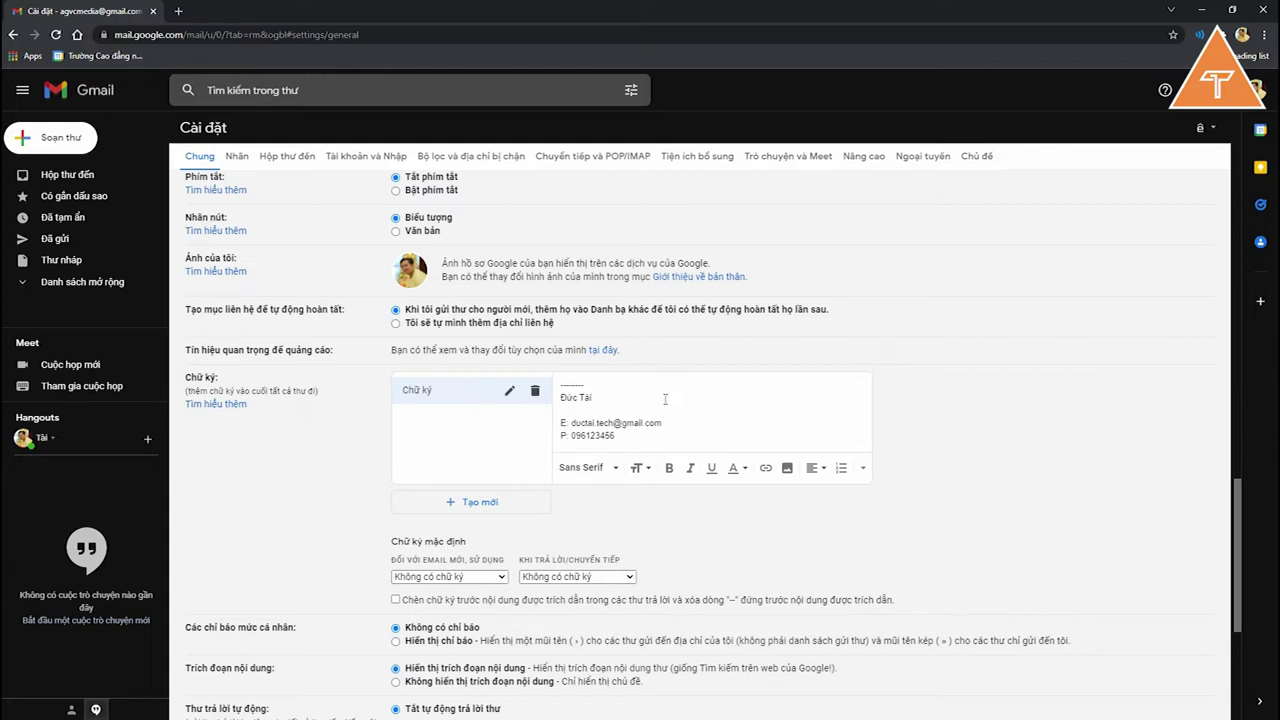
pyautogui.write('Công t')
pyautogui.write('y Á')
# Step: Make the signature's name line bold and orange
pyautogui.moveTo(564, 410); pyautogui.dragTo(627, 410)
pyautogui.click(598, 412)
pyautogui.moveTo(596, 397); pyautogui.dragTo(559, 397)
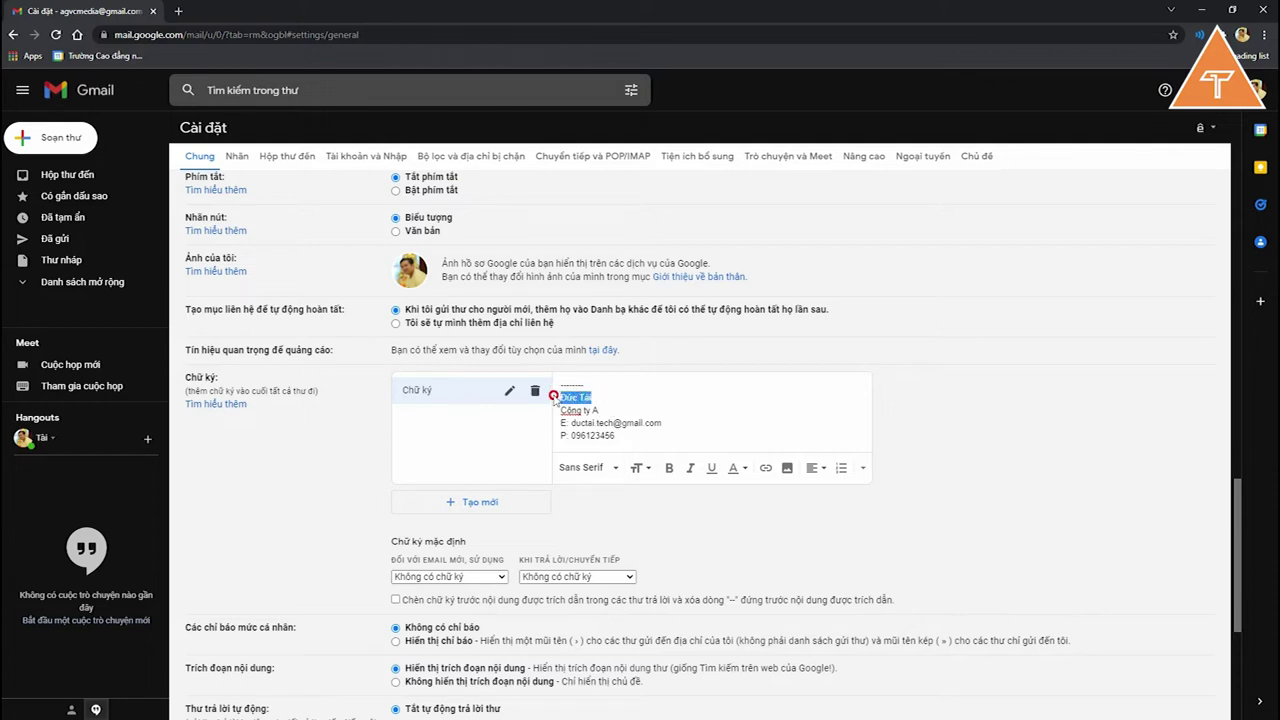
pyautogui.click(669, 467)
pyautogui.click(627, 423)
pyautogui.moveTo(597, 398); pyautogui.dragTo(559, 397)
pyautogui.click(736, 470)
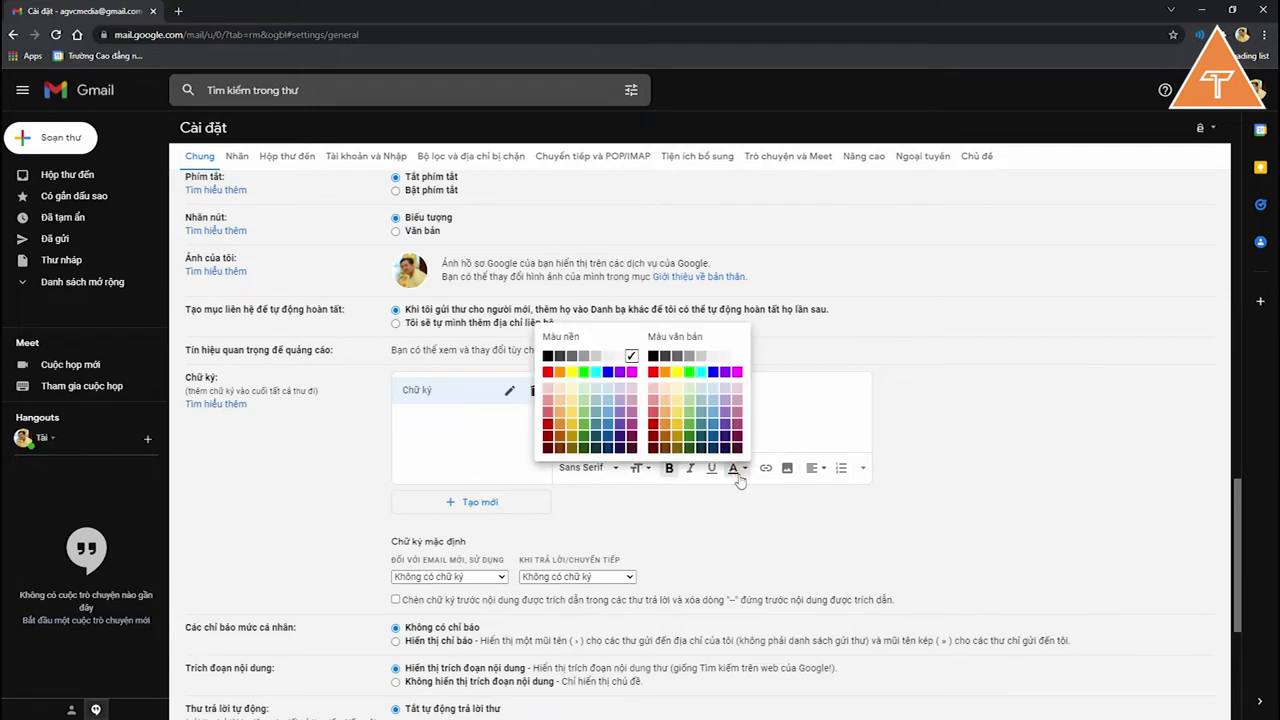
pyautogui.click(666, 372)
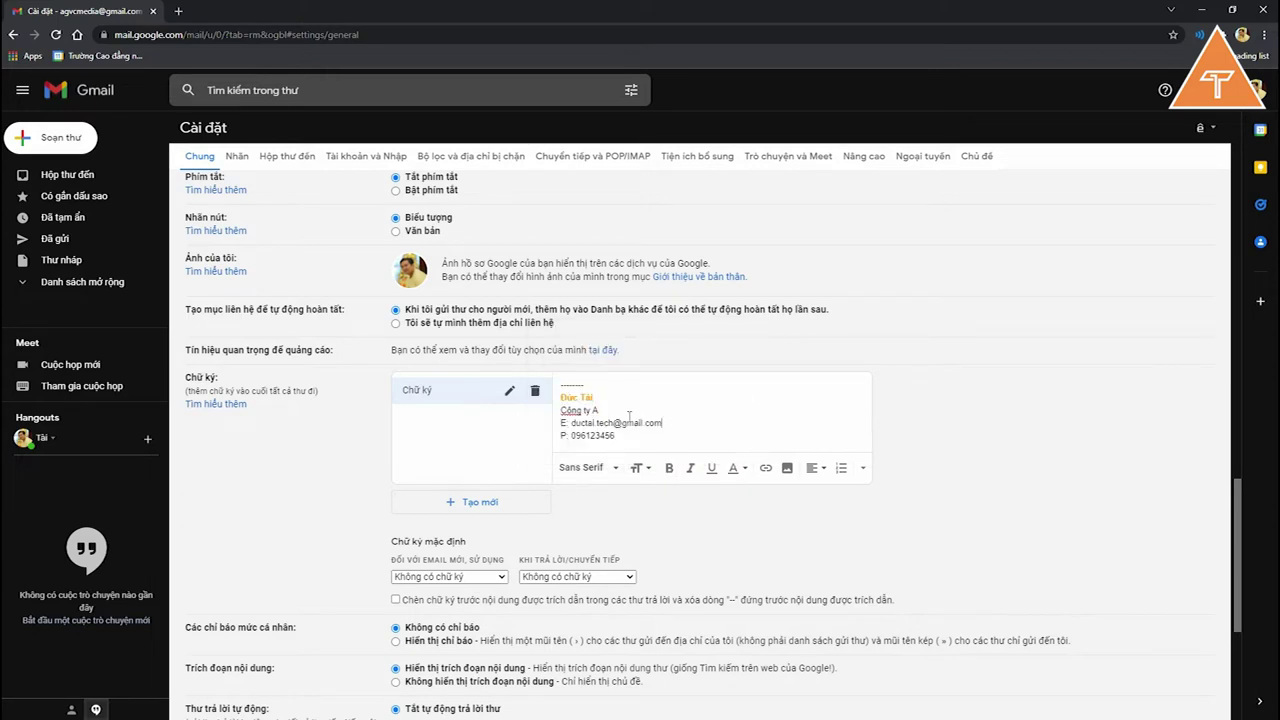
# Step: Colour the company, e-mail and phone lines light cyan
pyautogui.moveTo(560, 410); pyautogui.dragTo(647, 434)
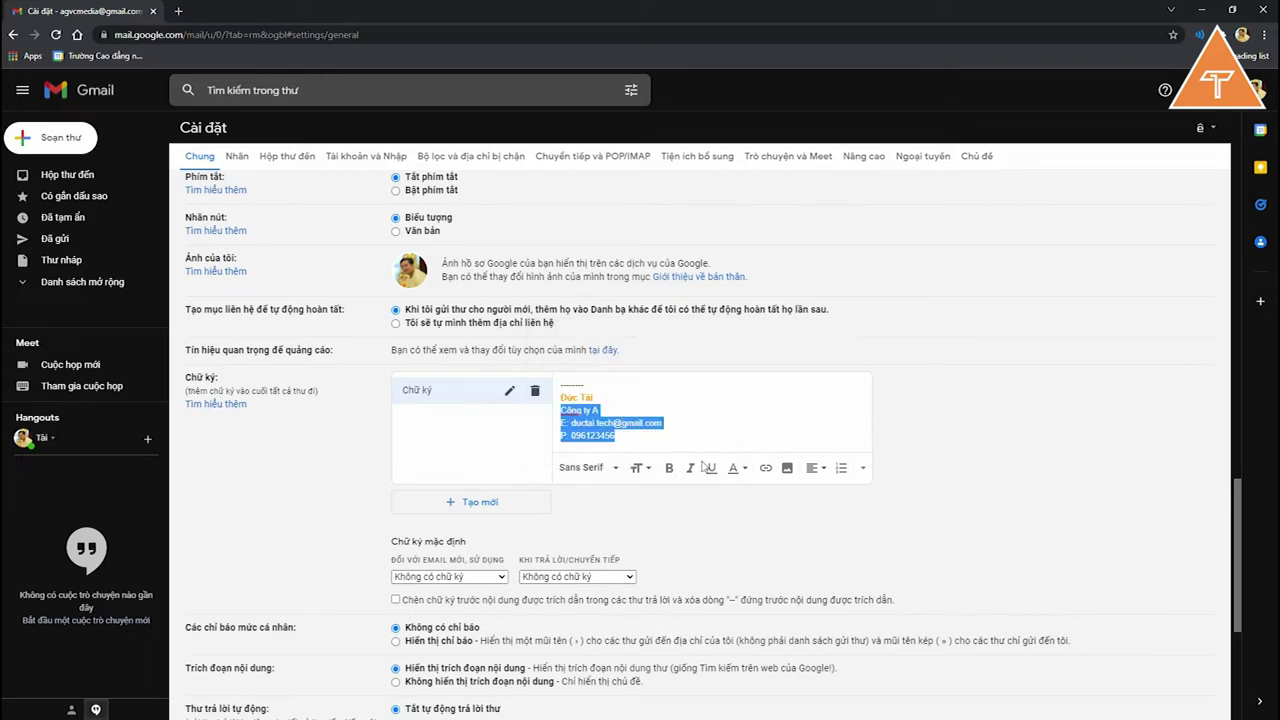
pyautogui.click(734, 469)
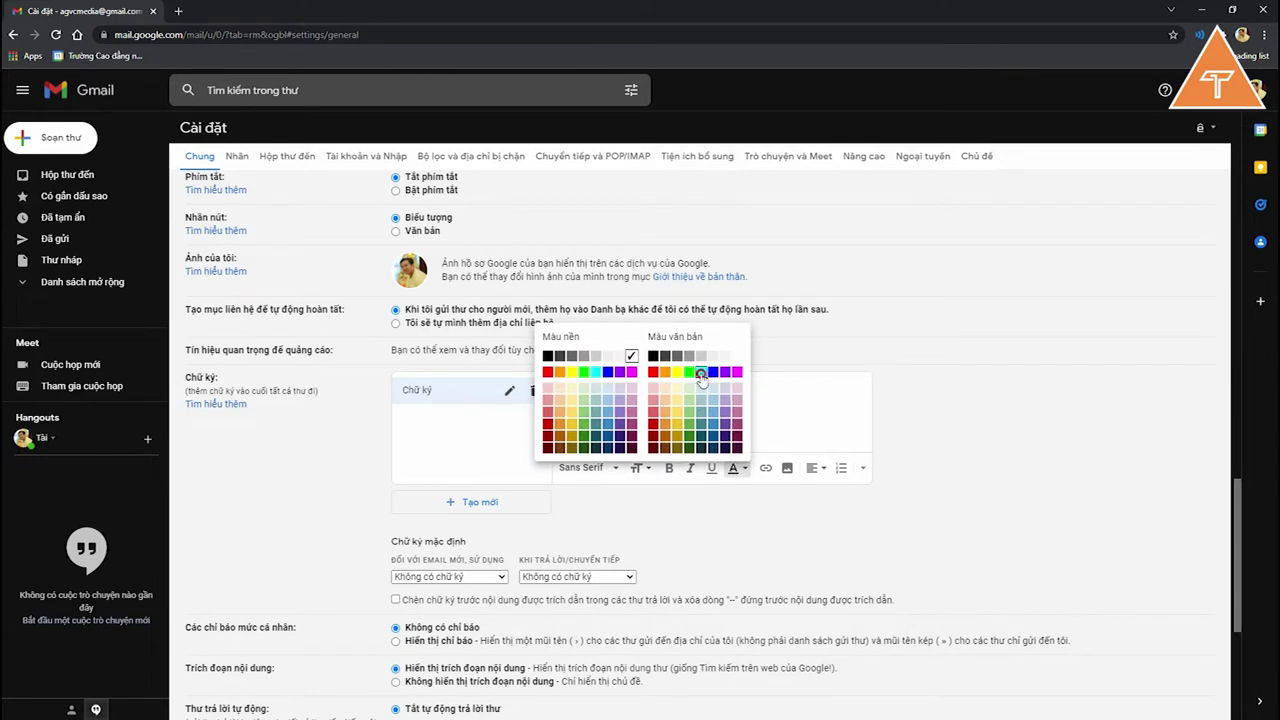
pyautogui.click(700, 372)
pyautogui.click(690, 423)
pyautogui.moveTo(649, 436); pyautogui.dragTo(558, 406)
pyautogui.click(736, 470)
pyautogui.click(736, 470)
pyautogui.click(712, 423)
pyautogui.moveTo(628, 440); pyautogui.dragTo(558, 409)
pyautogui.click(736, 468)
pyautogui.click(713, 419)
pyautogui.click(702, 426)
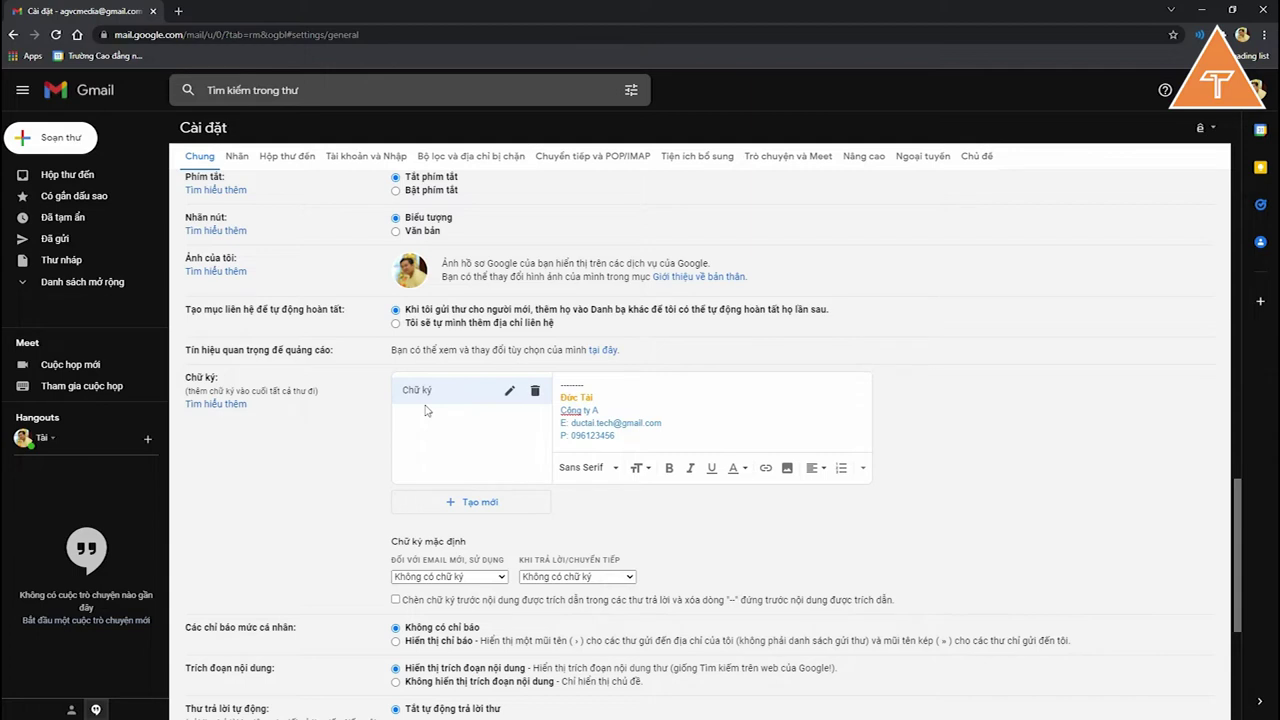
# Step: Add a second signature named 'Chữ ký A'
pyautogui.scroll(-2, 430, 475)
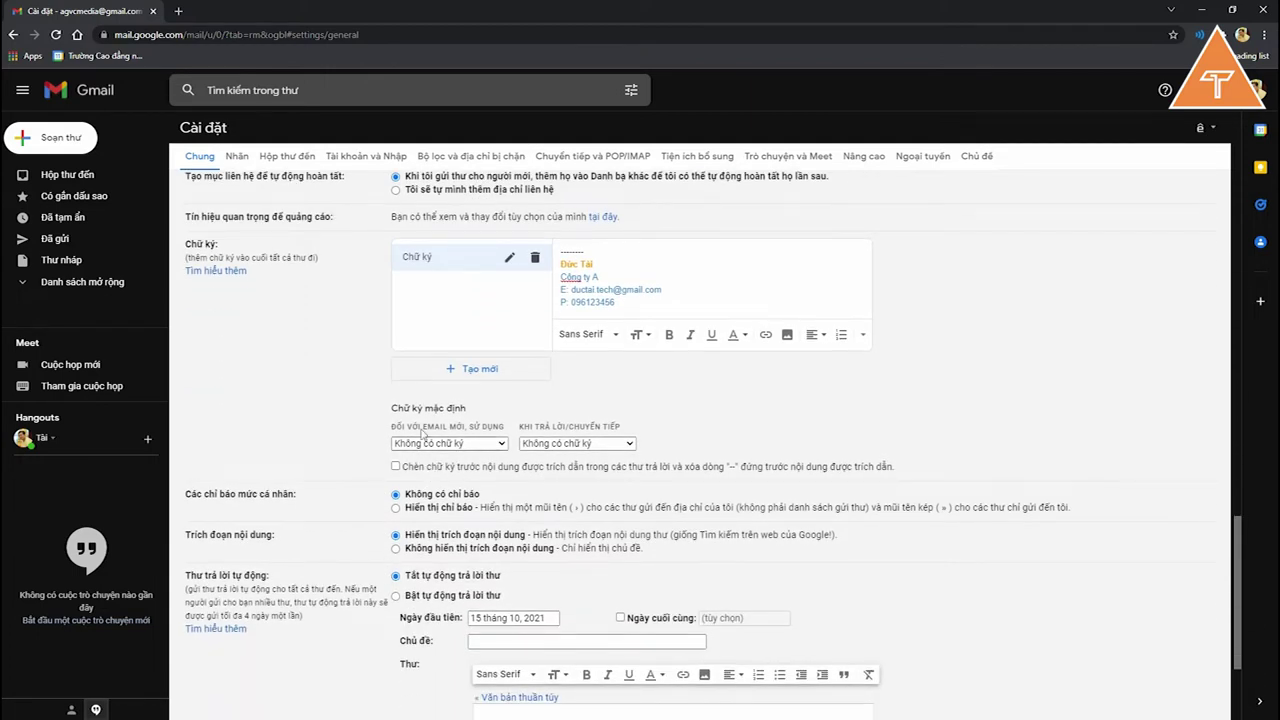
pyautogui.click(420, 443)
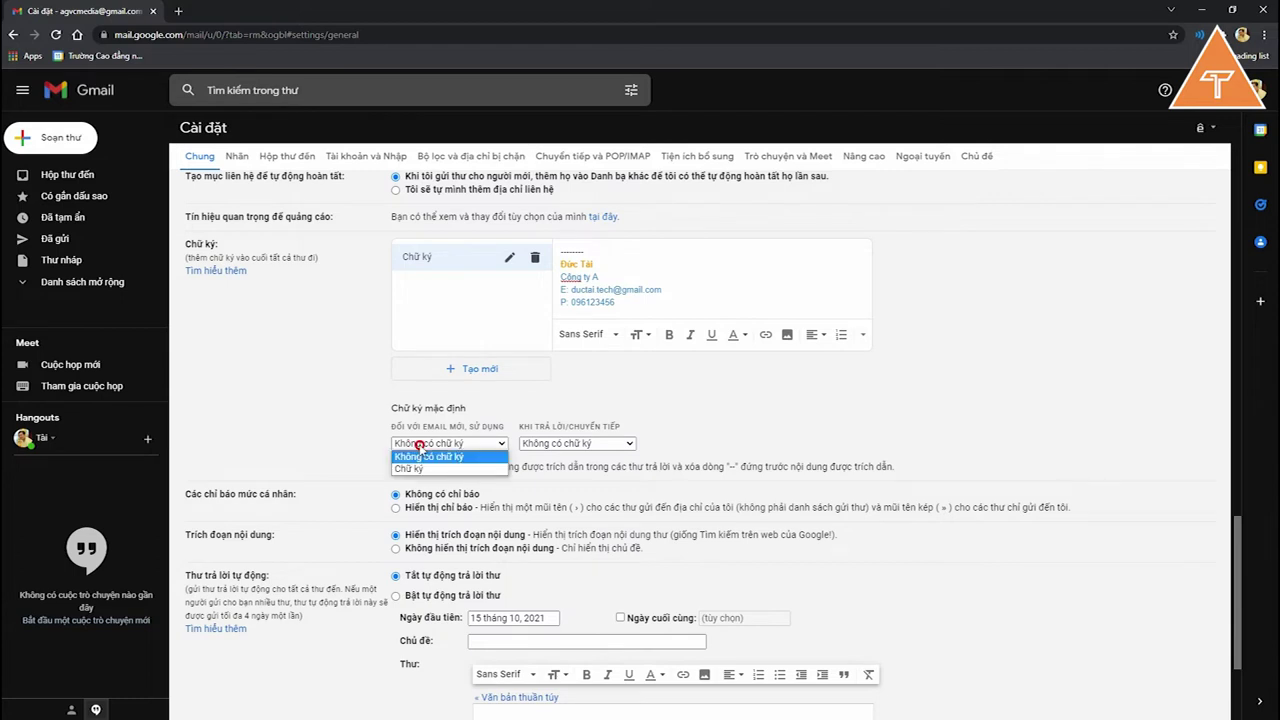
pyautogui.click(468, 372)
pyautogui.click(468, 373)
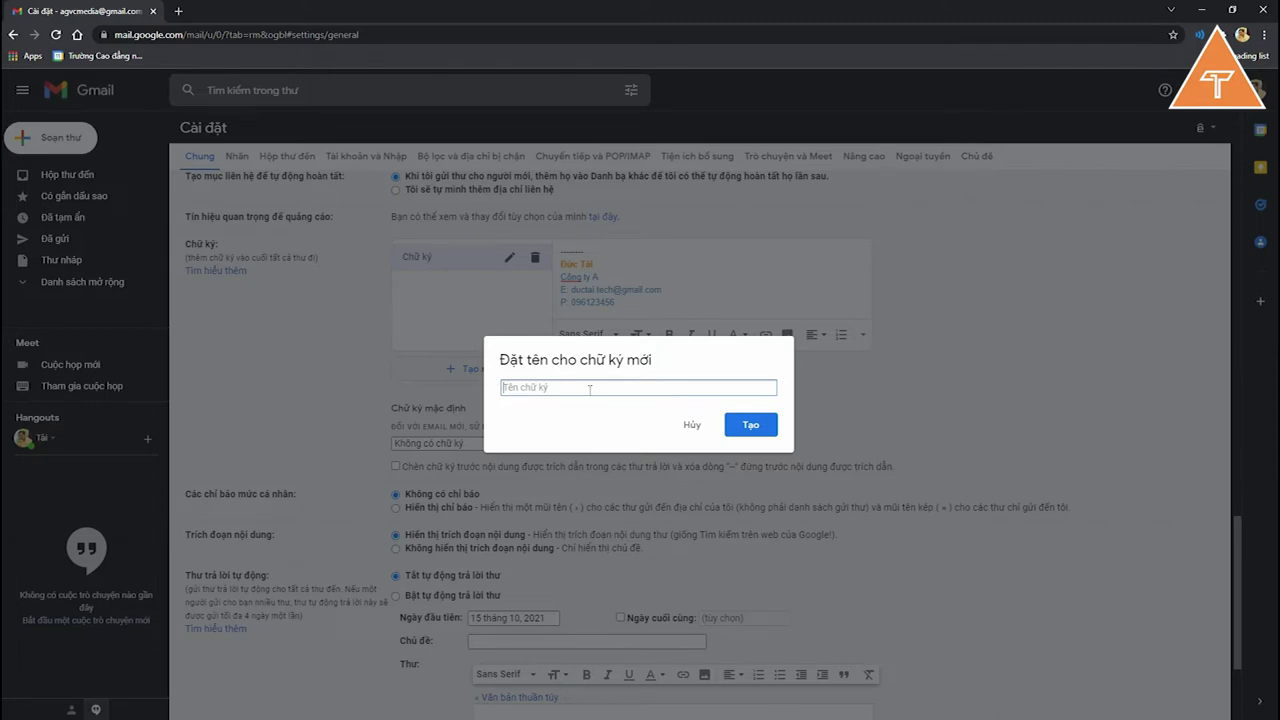
pyautogui.write('Chữ ký A')
pyautogui.click(755, 434)
# Step: Set 'Chữ ký' as the default signature for new emails and for replies/forwards
pyautogui.click(480, 262)
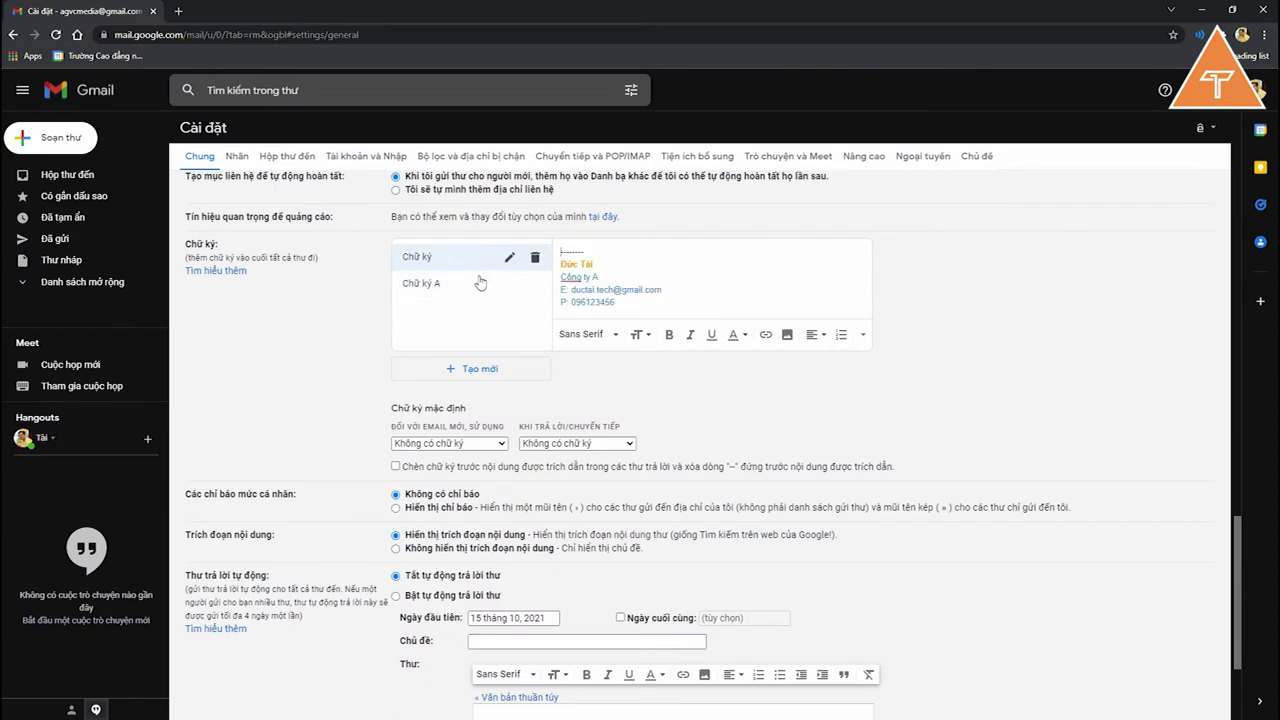
pyautogui.click(463, 441)
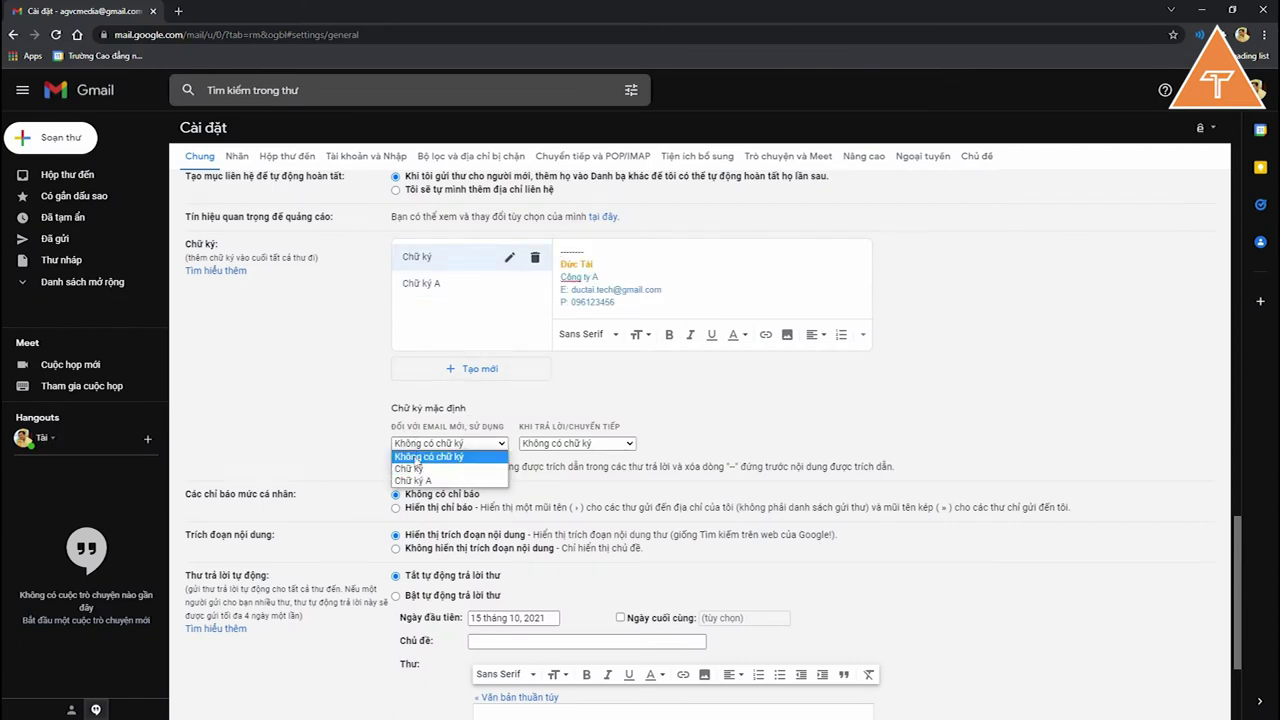
pyautogui.click(421, 468)
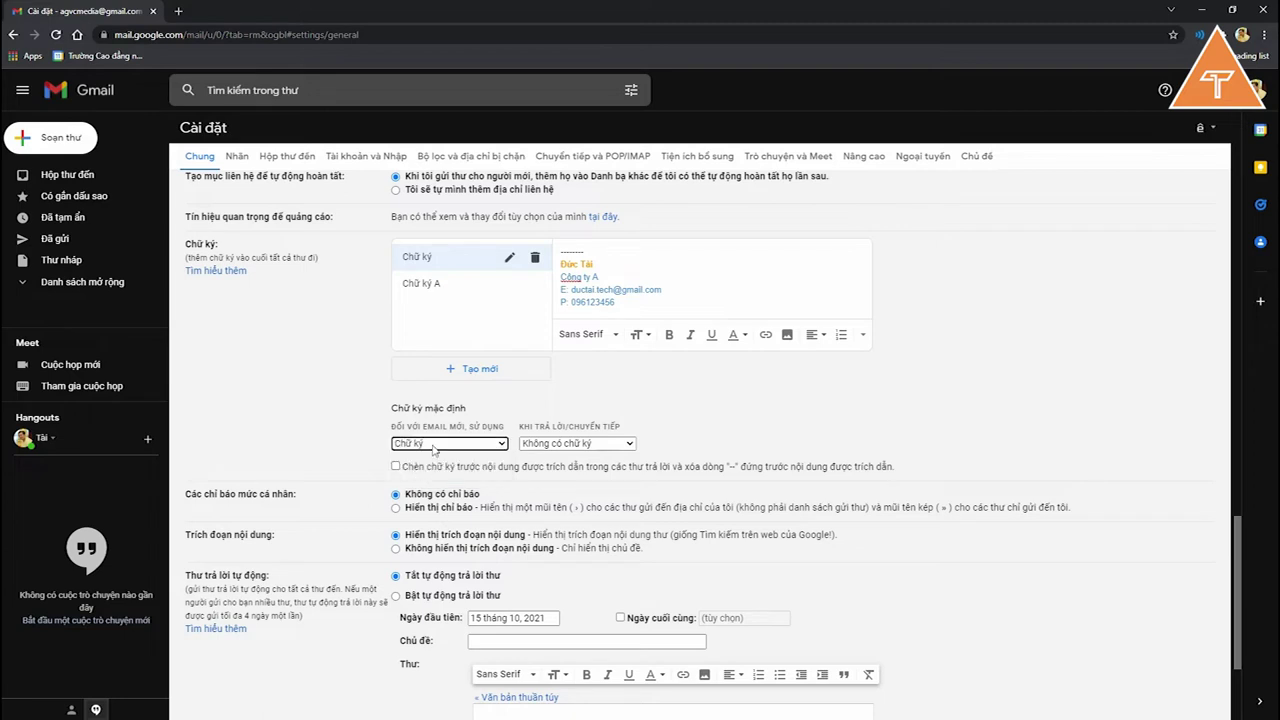
pyautogui.click(551, 446)
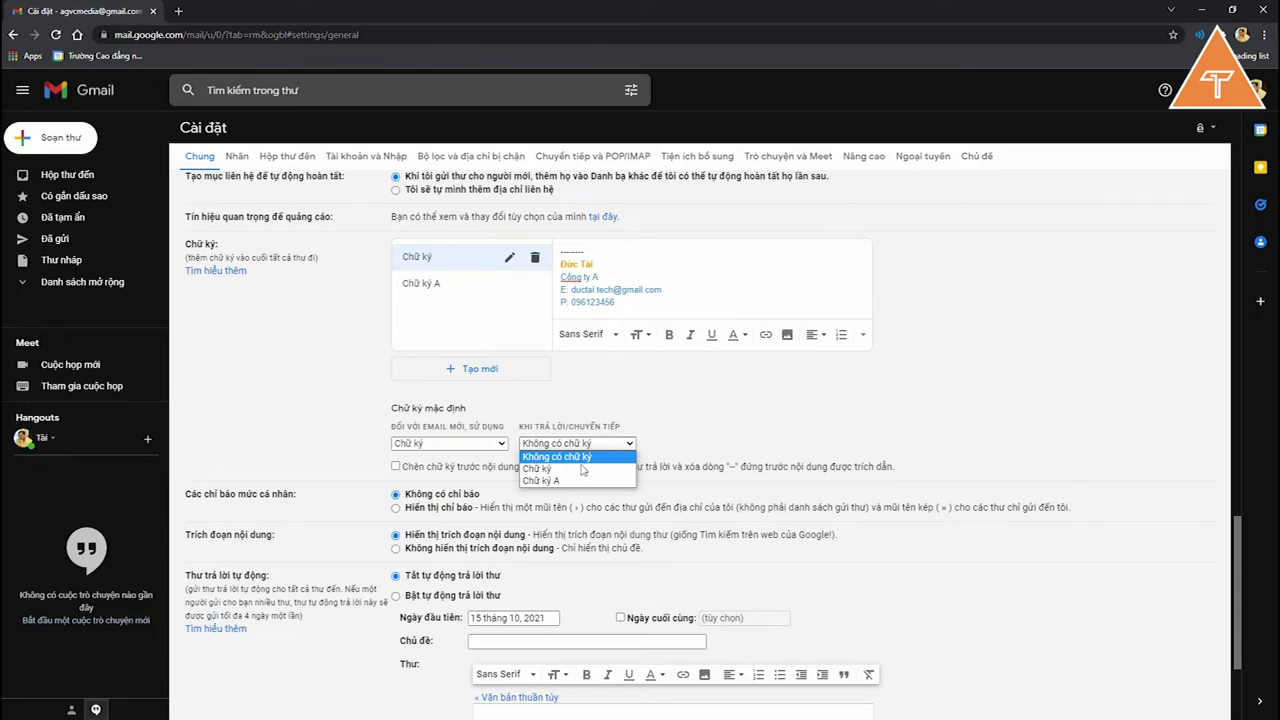
pyautogui.click(584, 468)
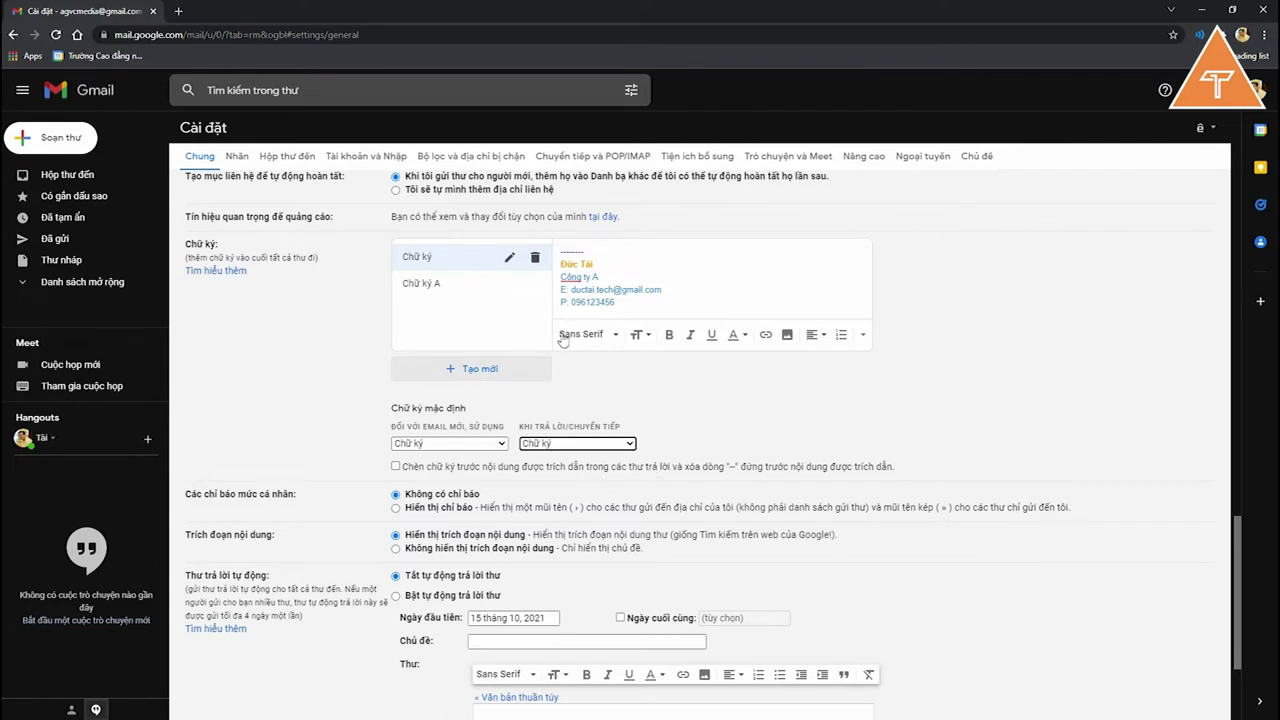
pyautogui.scroll(-2, 527, 538)
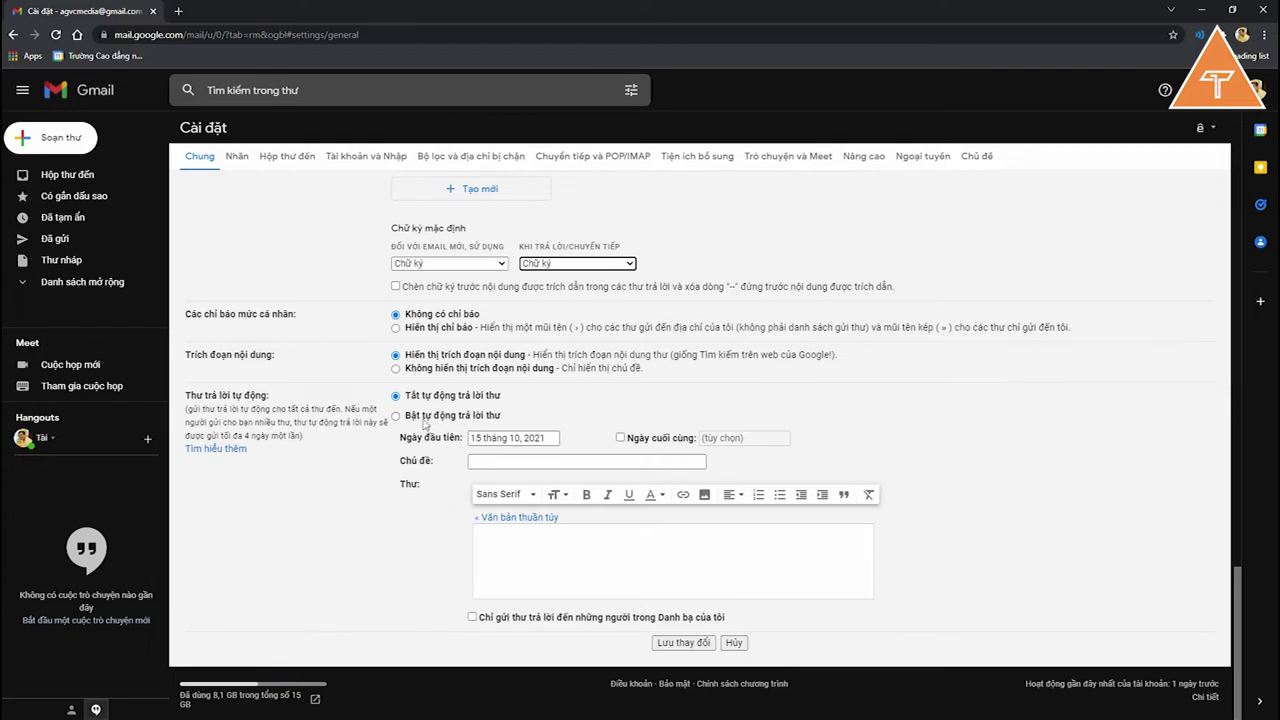
# Step: Switch on the vacation responder and give it a last day of 22 October 2021
pyautogui.click(424, 417)
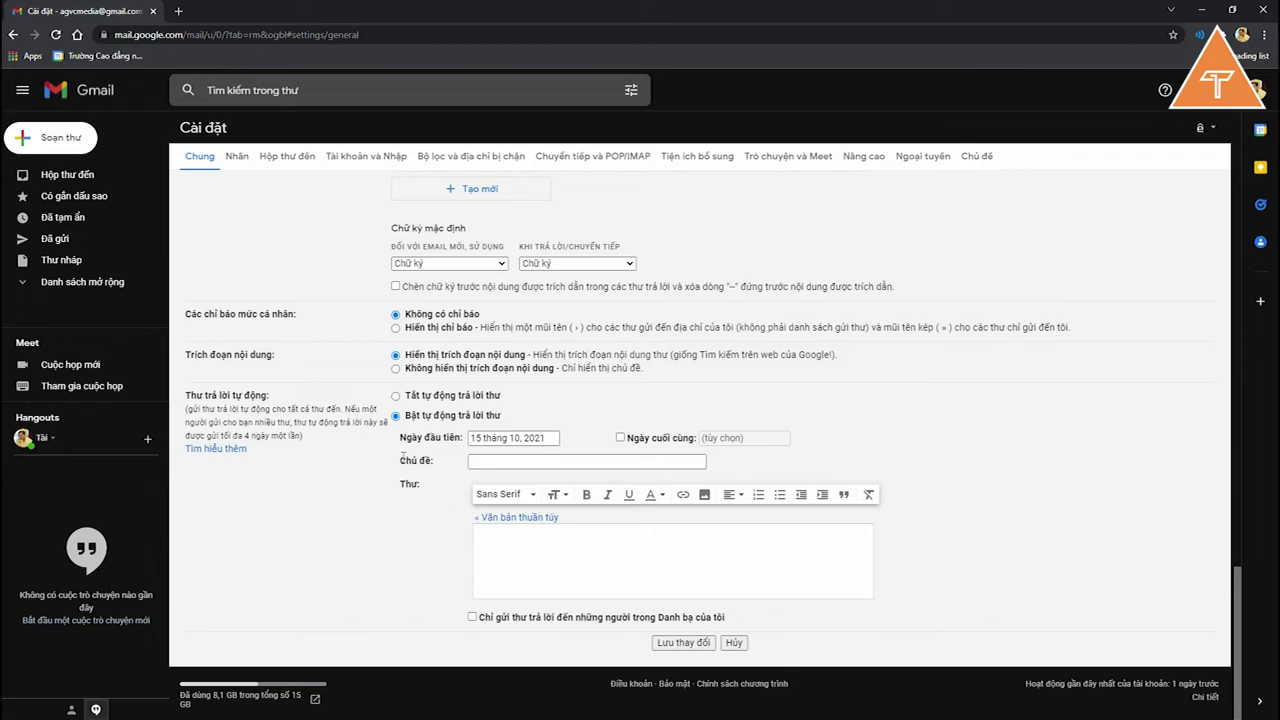
pyautogui.click(525, 462)
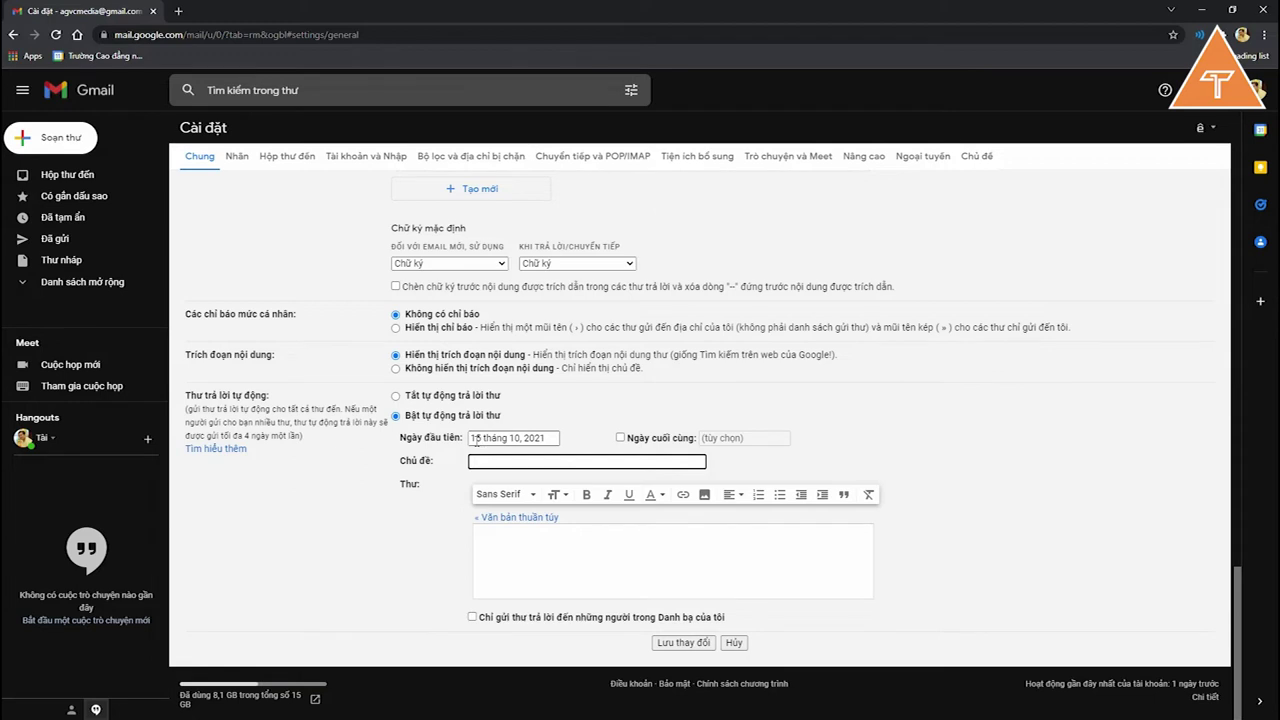
pyautogui.click(498, 437)
pyautogui.click(640, 441)
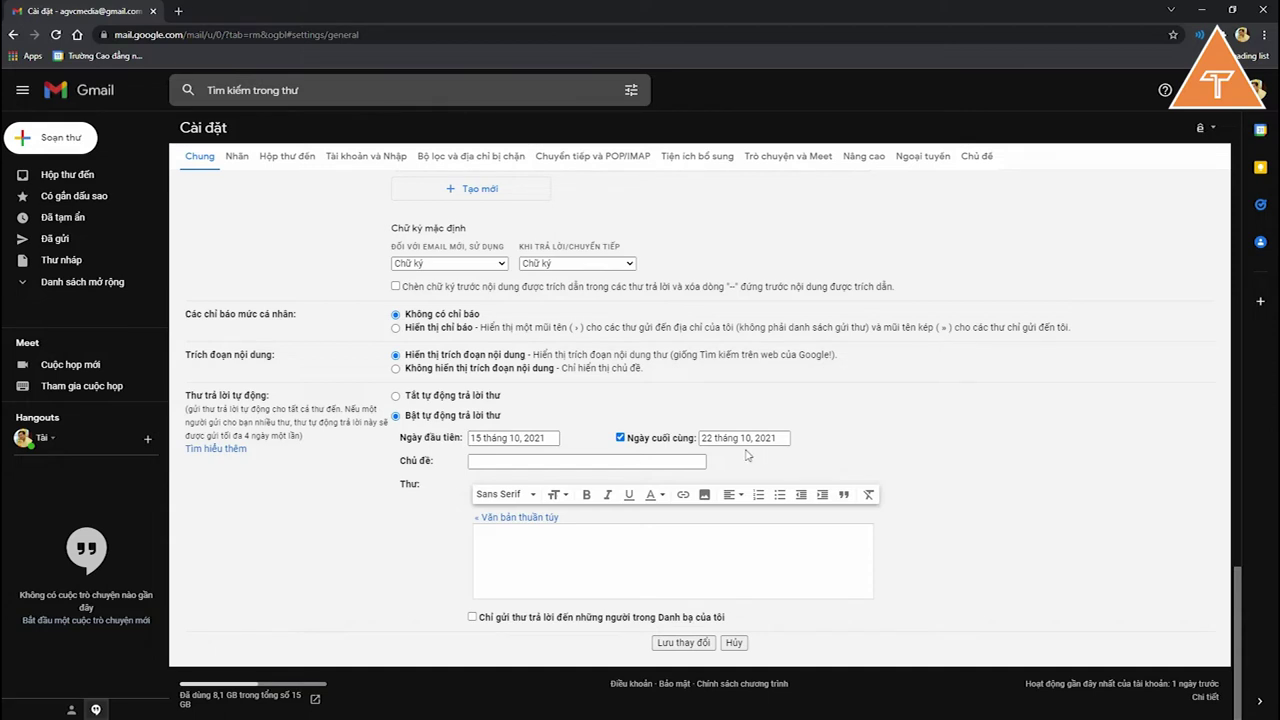
# Step: Type the auto-reply message 'Xin lỗi đã làm phiền, tôi đang nghỉ phép và sẽ trả lời mail của bạn khi có thể'
pyautogui.write('Xin lỗi đã ')
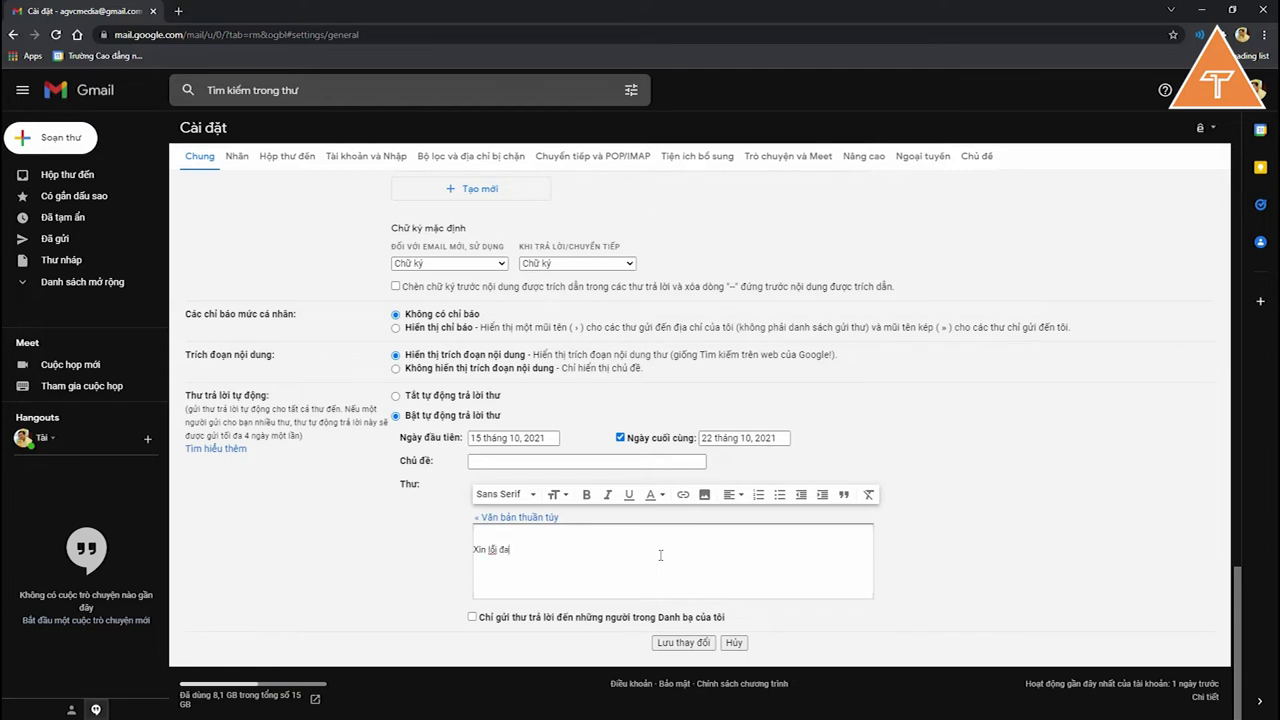
pyautogui.write('làm phieền, tôi đang nghỉ phiép v')
pyautogui.press('BackSpace')
pyautogui.write('và sẽ trả')
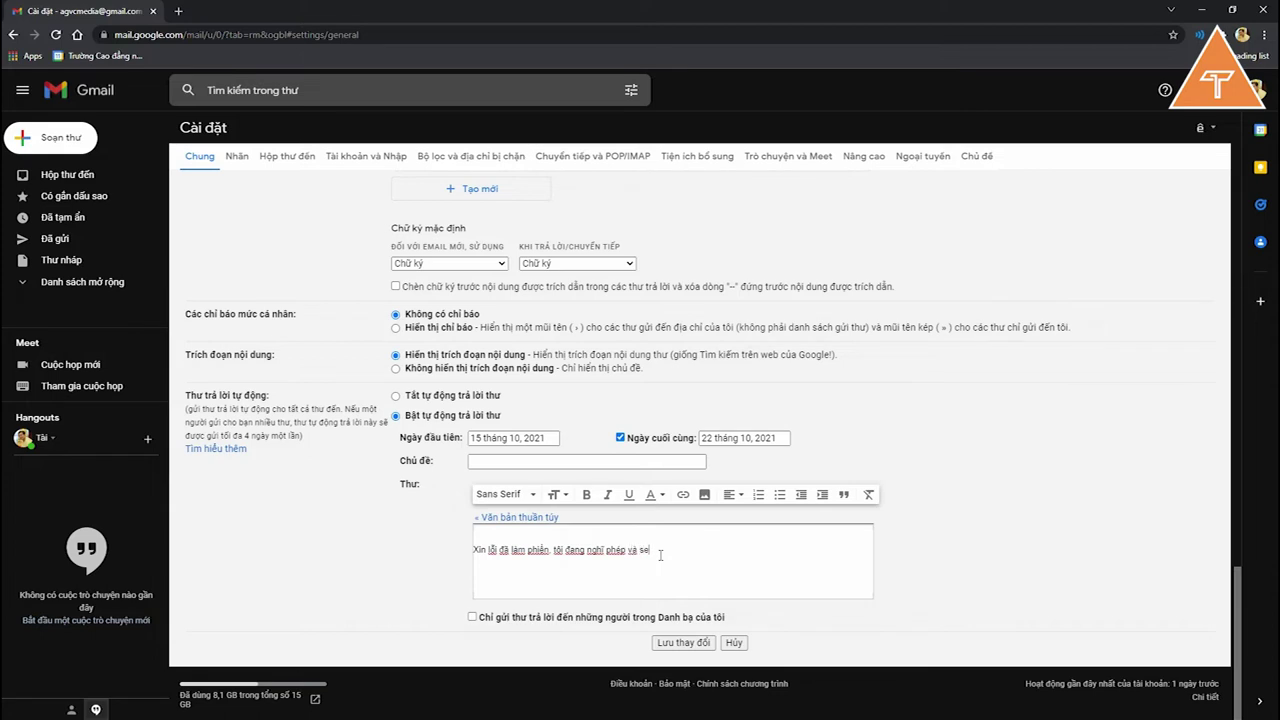
pyautogui.write(' lời mail của ban khi co')
pyautogui.write('thể')
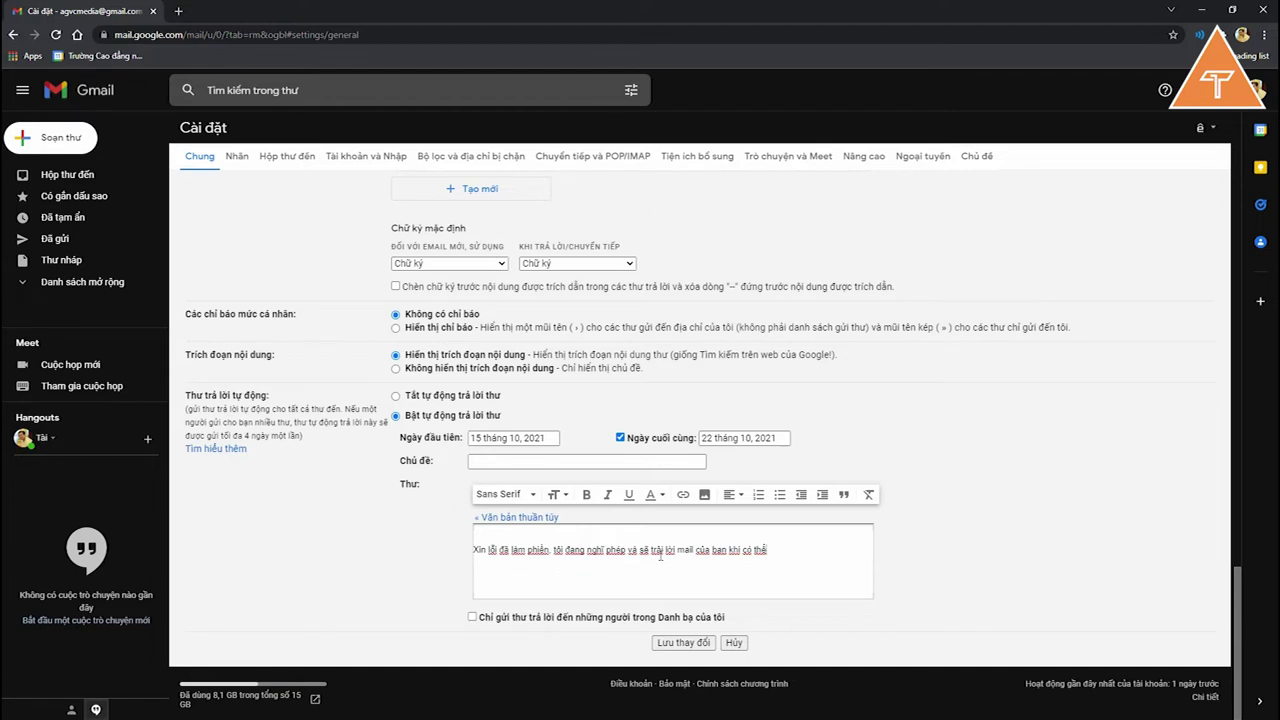
# Step: Switch the vacation responder off and save the settings changes
pyautogui.click(438, 396)
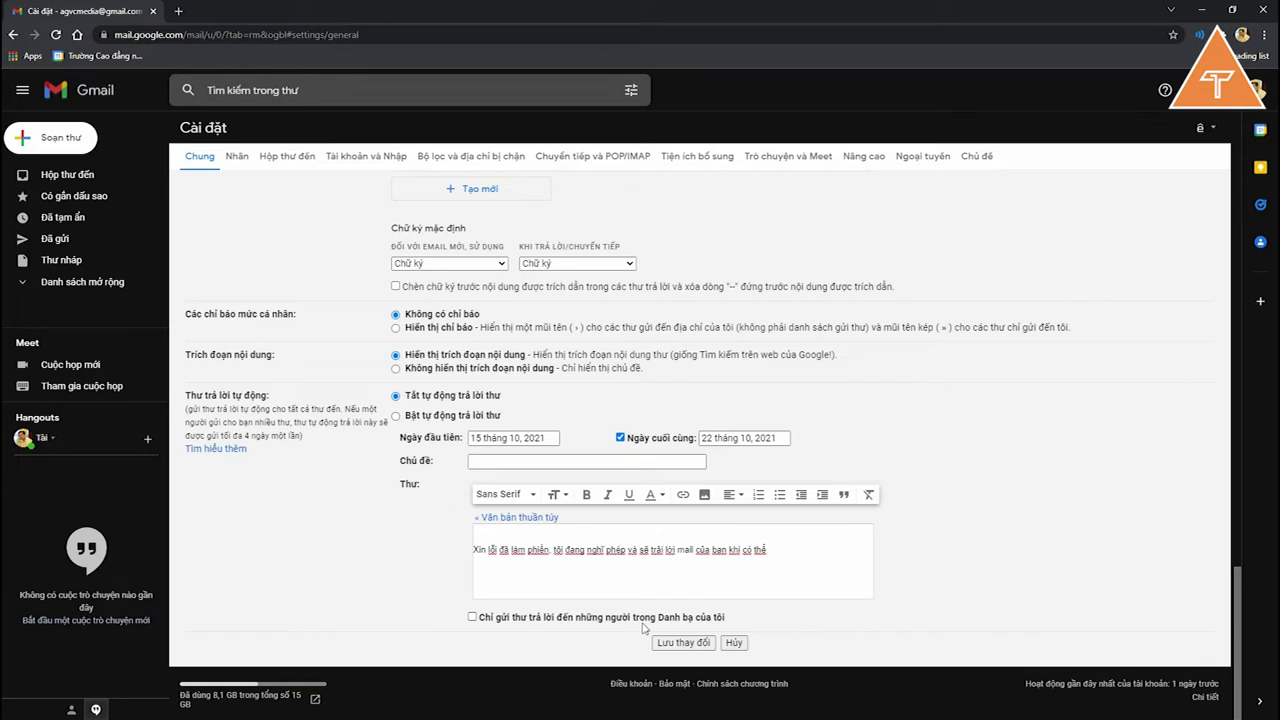
pyautogui.click(682, 645)
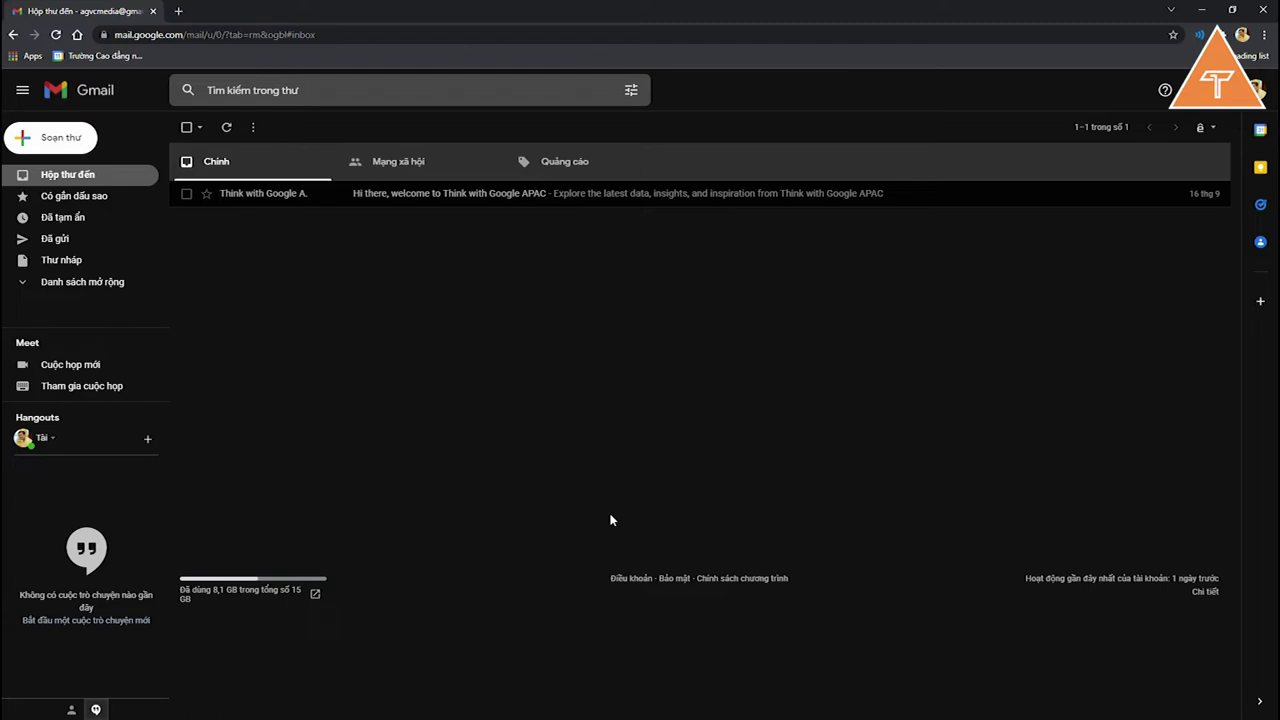
# Step: Open a new message with Soạn thư, which loads the Chữ ký signature
pyautogui.click(70, 137)
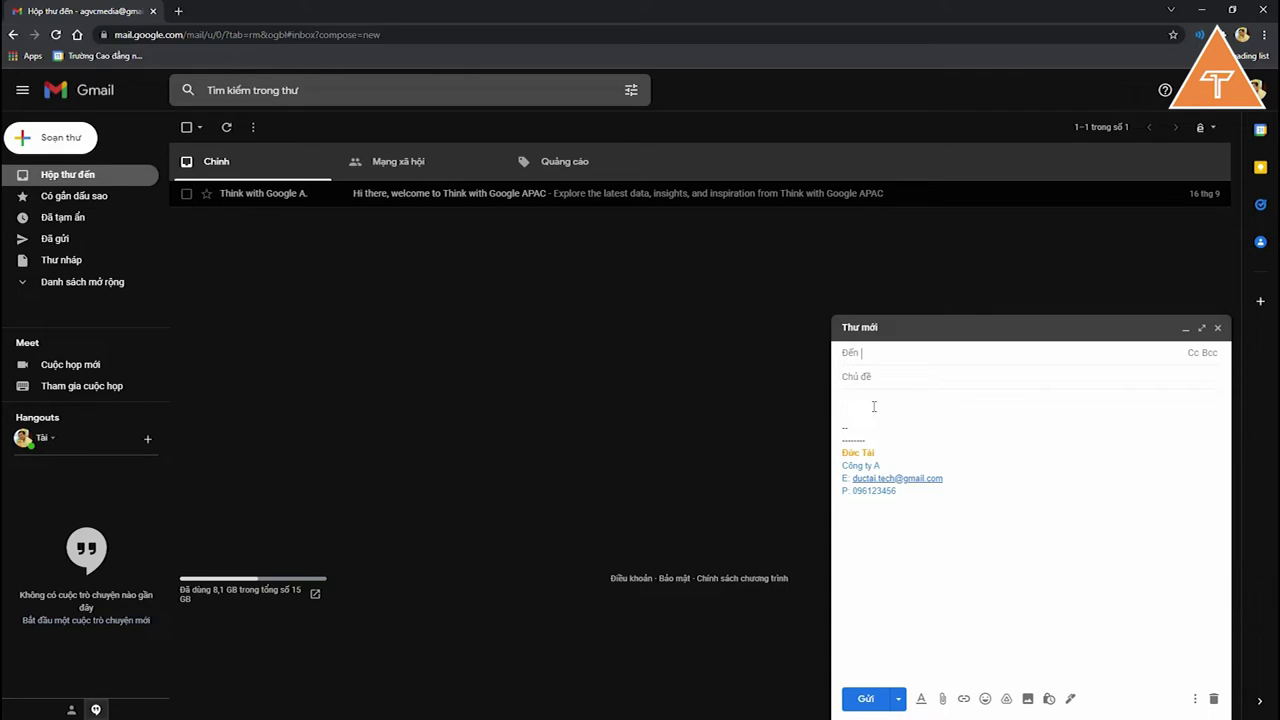
# Step: Expand the new message to full screen and enter the recipient's Gmail address
pyautogui.click(1201, 330)
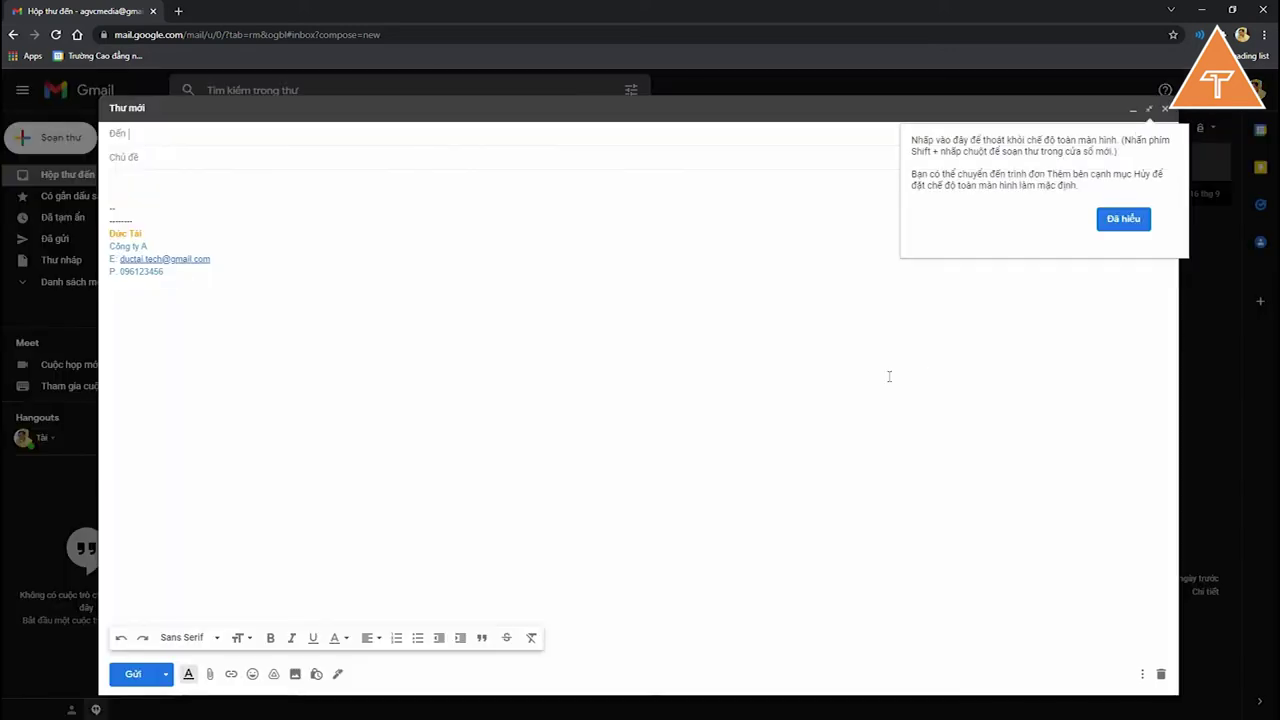
pyautogui.click(1115, 222)
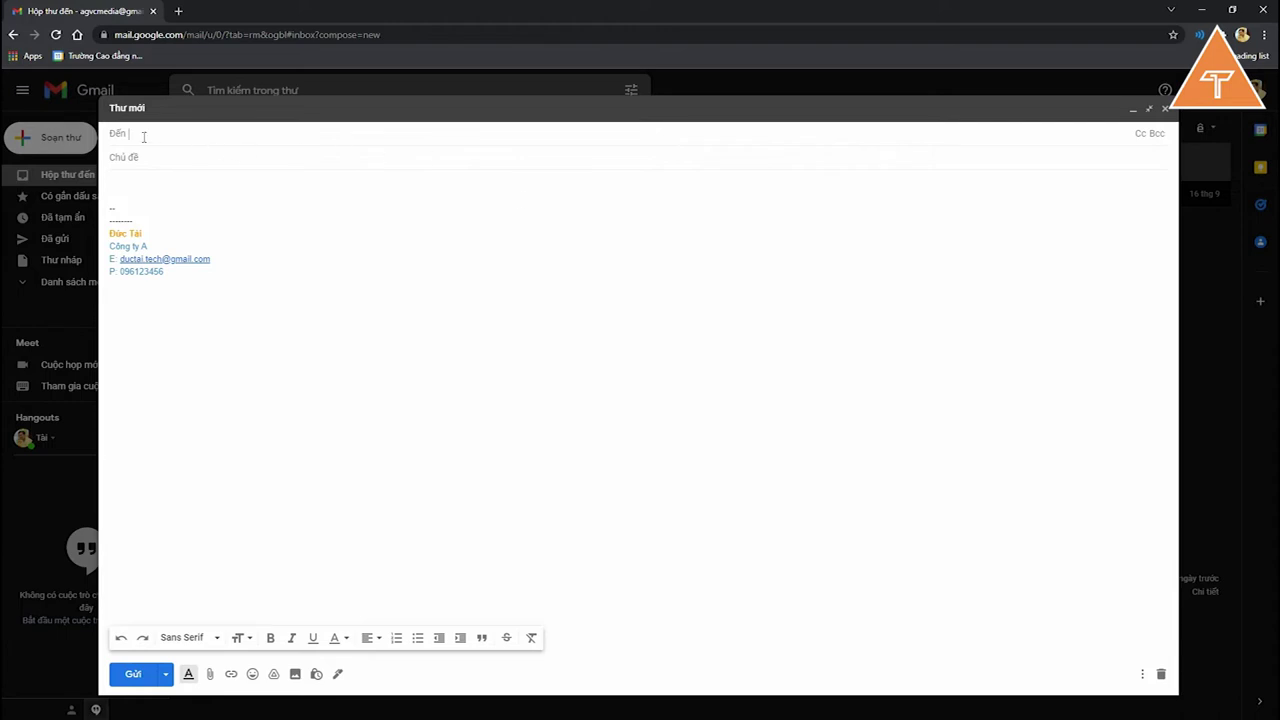
pyautogui.press('Return')
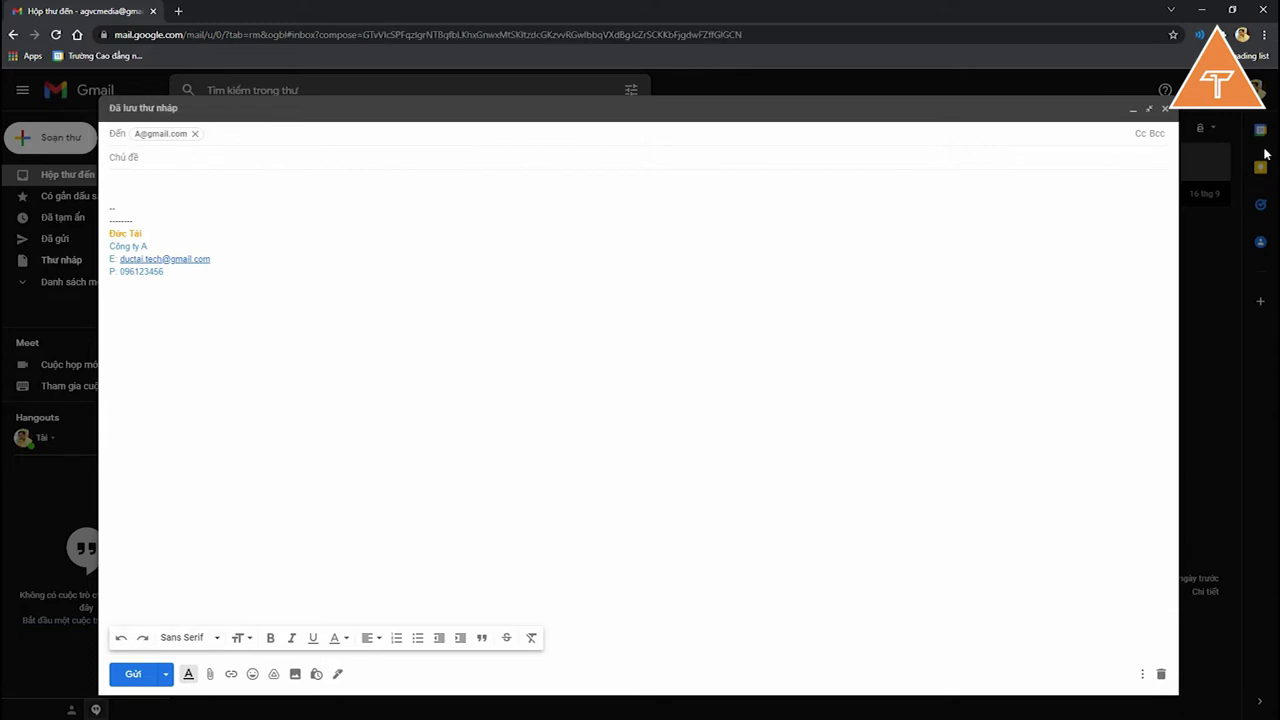
# Step: Show the Cc and Bcc lines and place the cursor in Cc
pyautogui.click(1139, 134)
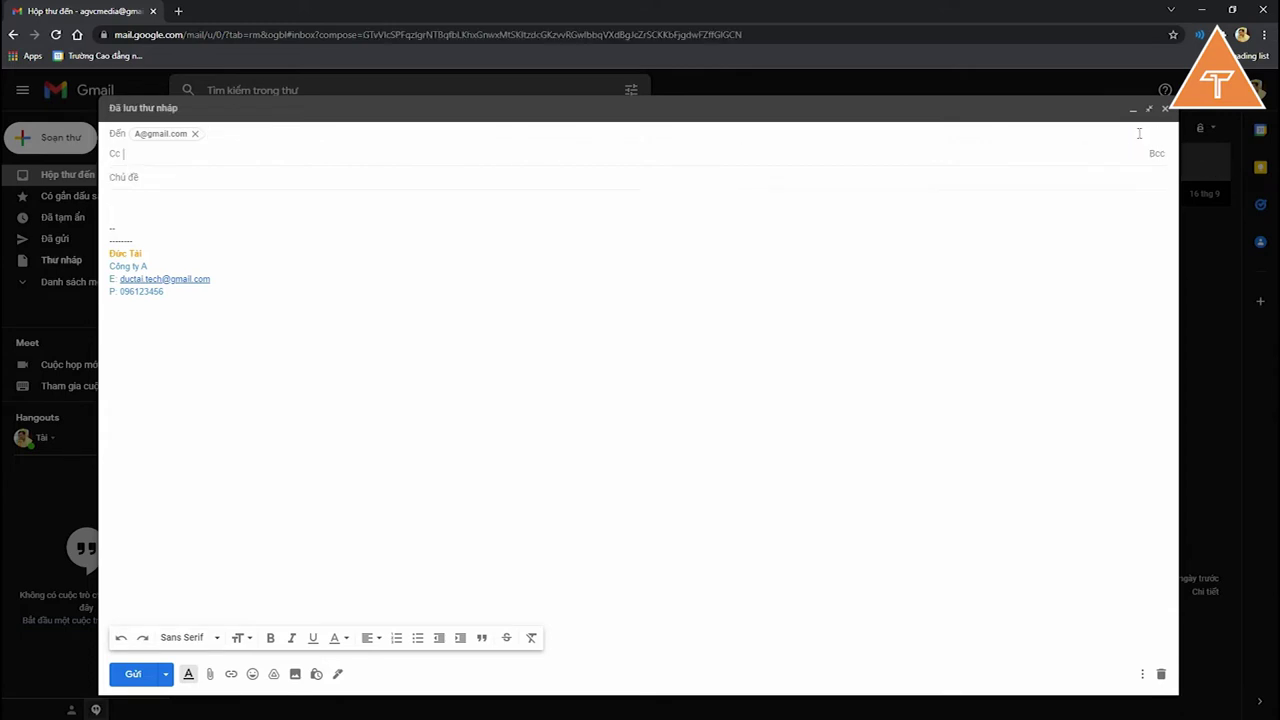
pyautogui.click(1157, 156)
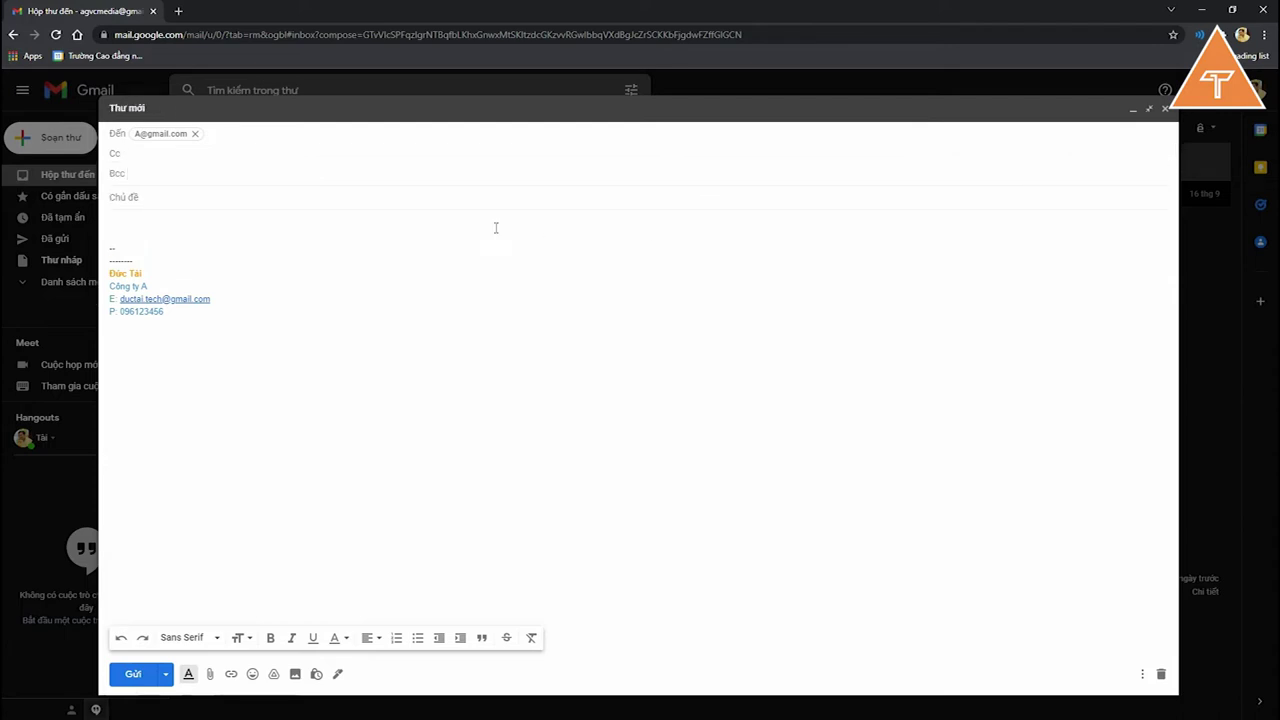
pyautogui.click(214, 156)
# Step: Add the Cc recipient's e-mail address to the draft and reveal the Bcc line
pyautogui.click(246, 132)
pyautogui.click(169, 218)
pyautogui.click(149, 131)
pyautogui.click(189, 157)
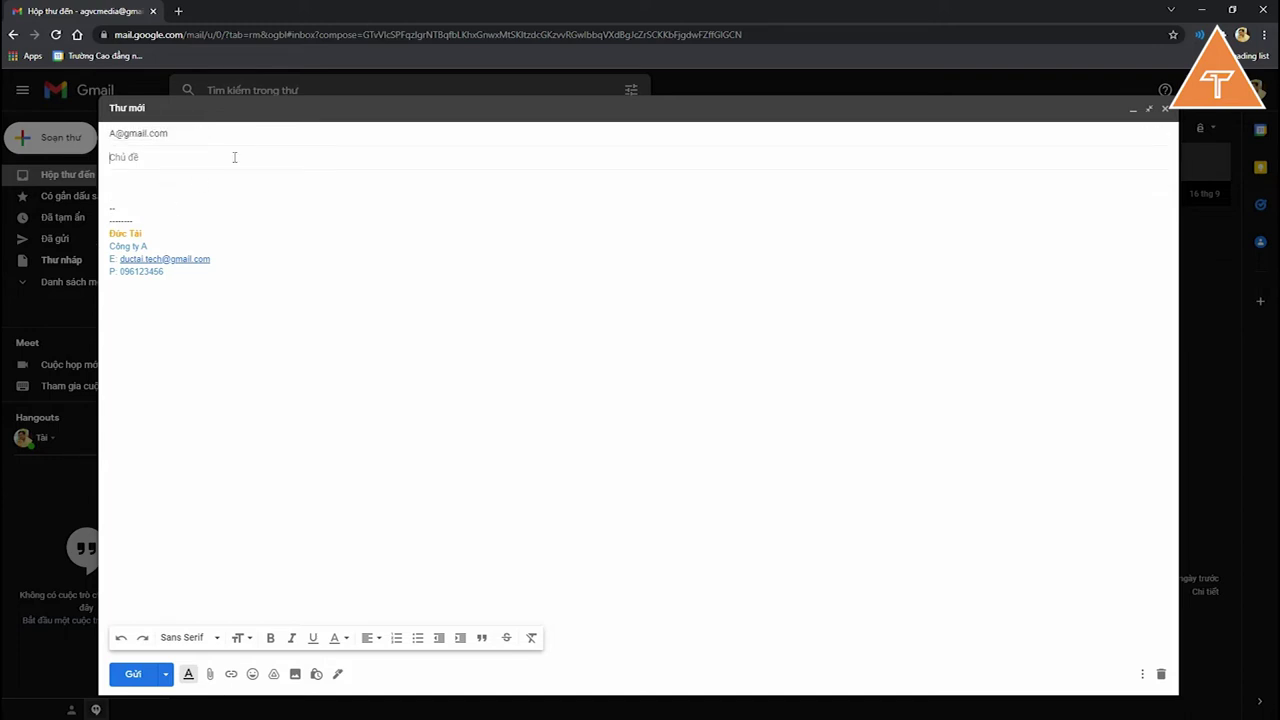
pyautogui.click(1045, 140)
pyautogui.click(1139, 134)
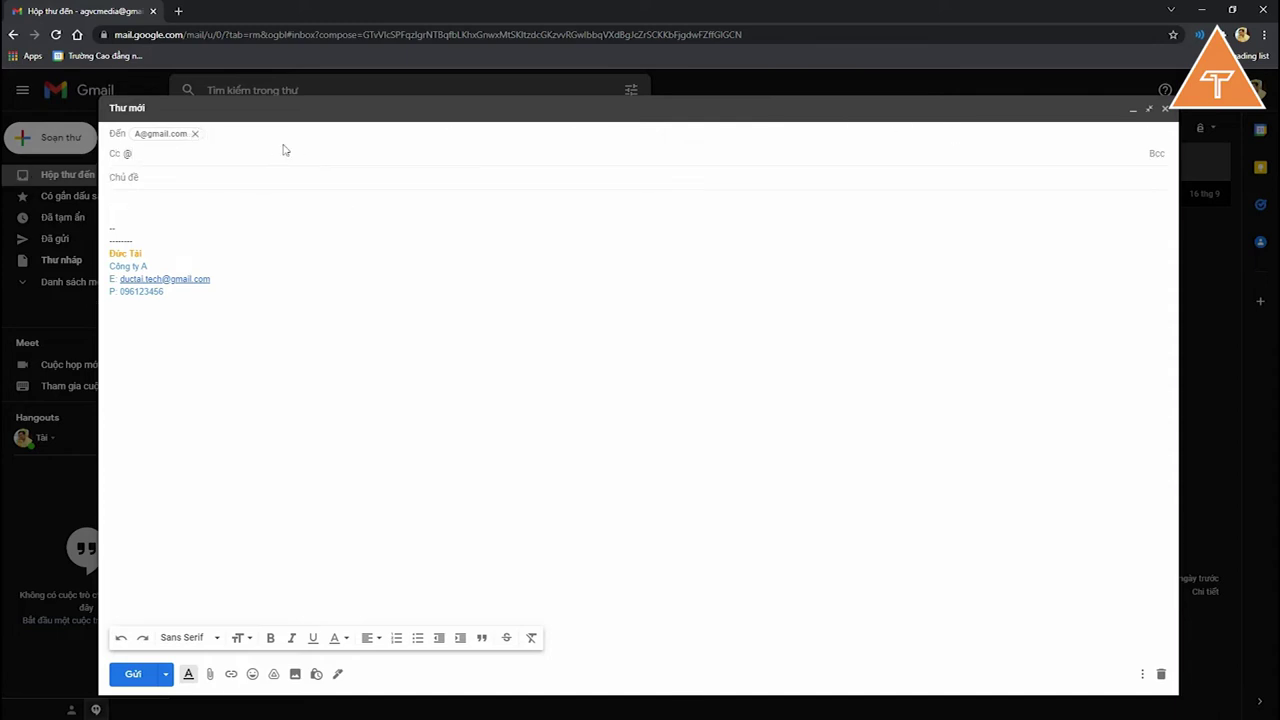
pyautogui.press('BackSpace')
pyautogui.press('Return')
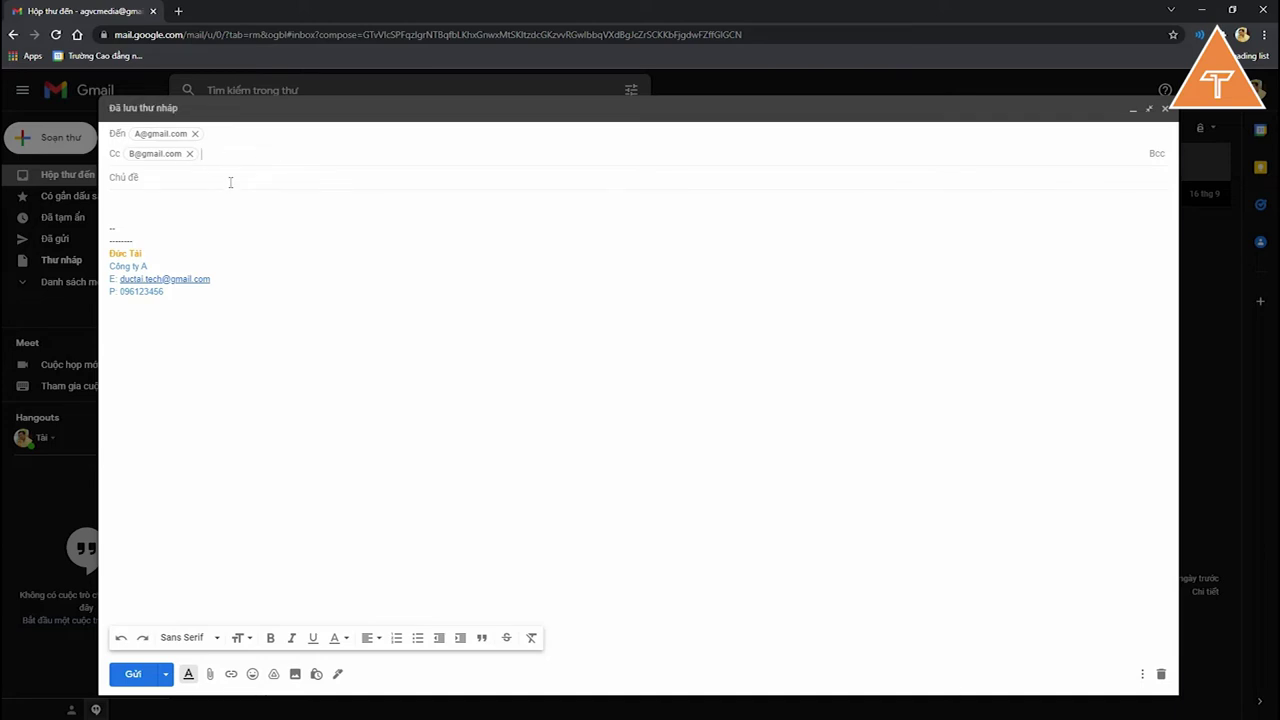
pyautogui.click(1157, 155)
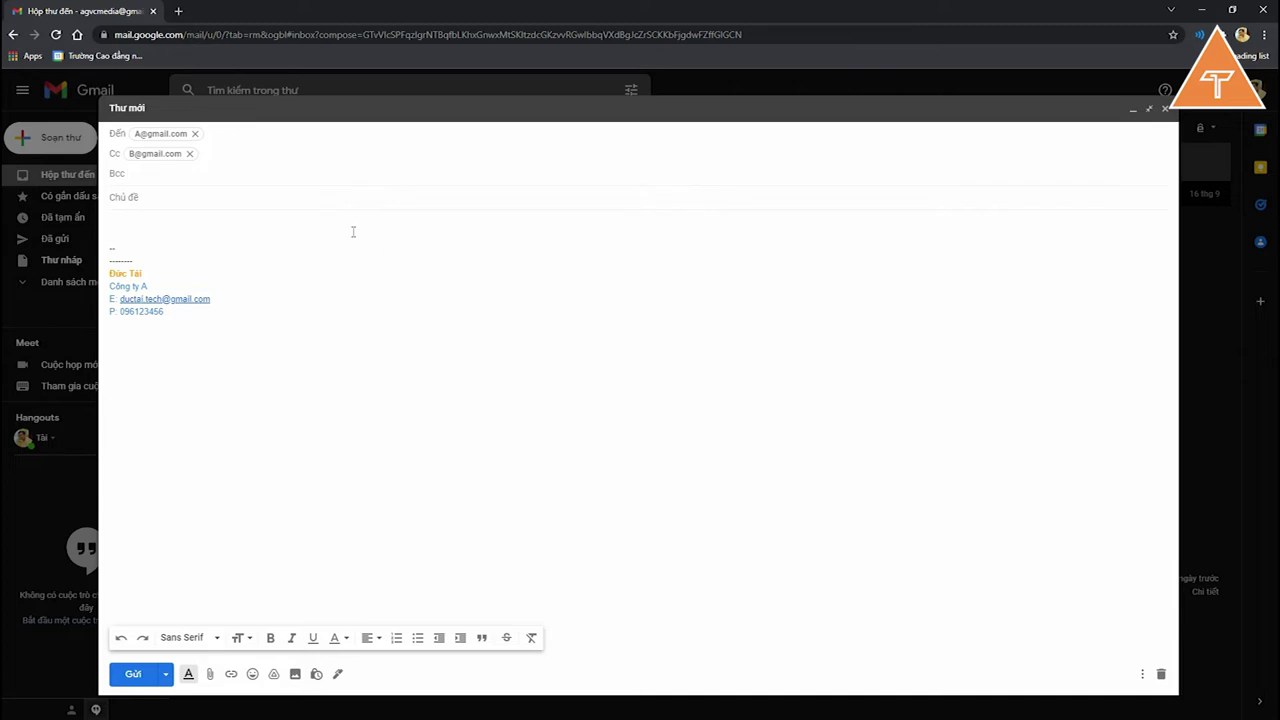
pyautogui.click(291, 133)
# Step: Enter the first Bcc recipient's address, replacing an invalid first entry, and copy it
pyautogui.click(160, 174)
pyautogui.write('@')
pyautogui.press('BackSpace')
pyautogui.write('d')
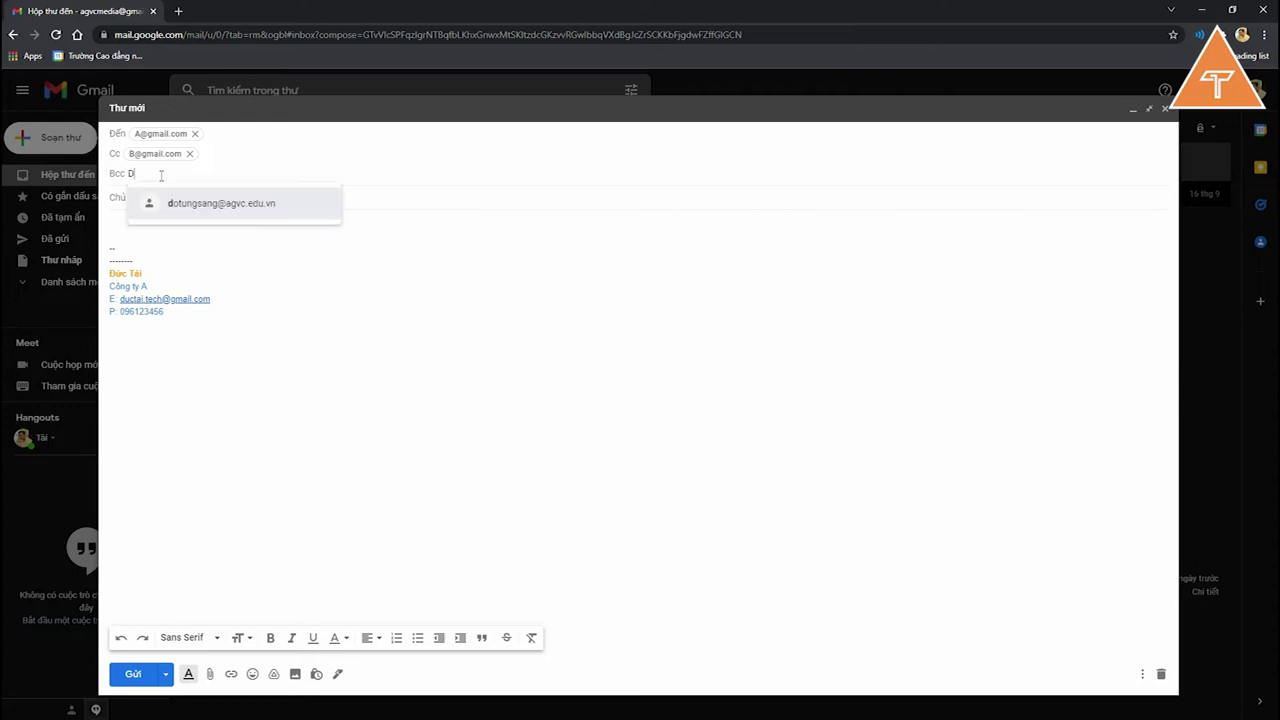
pyautogui.write('ạigmail')
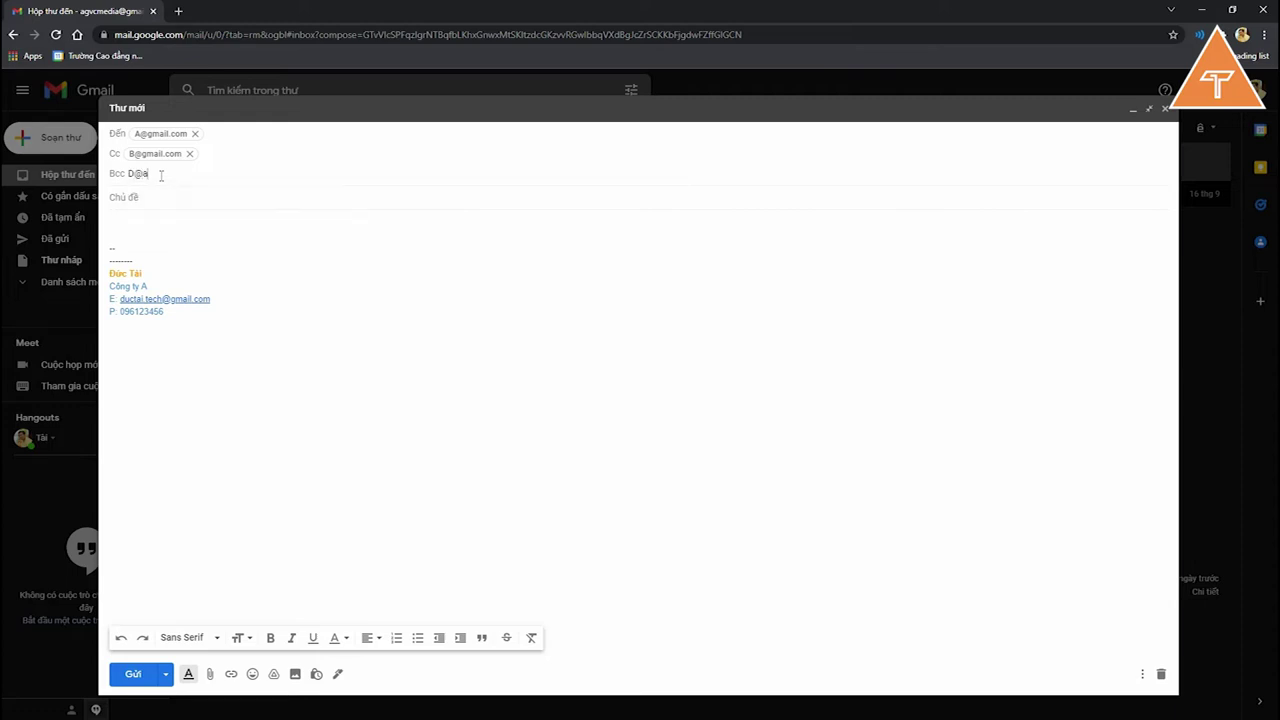
pyautogui.press('Return')
pyautogui.click(178, 174)
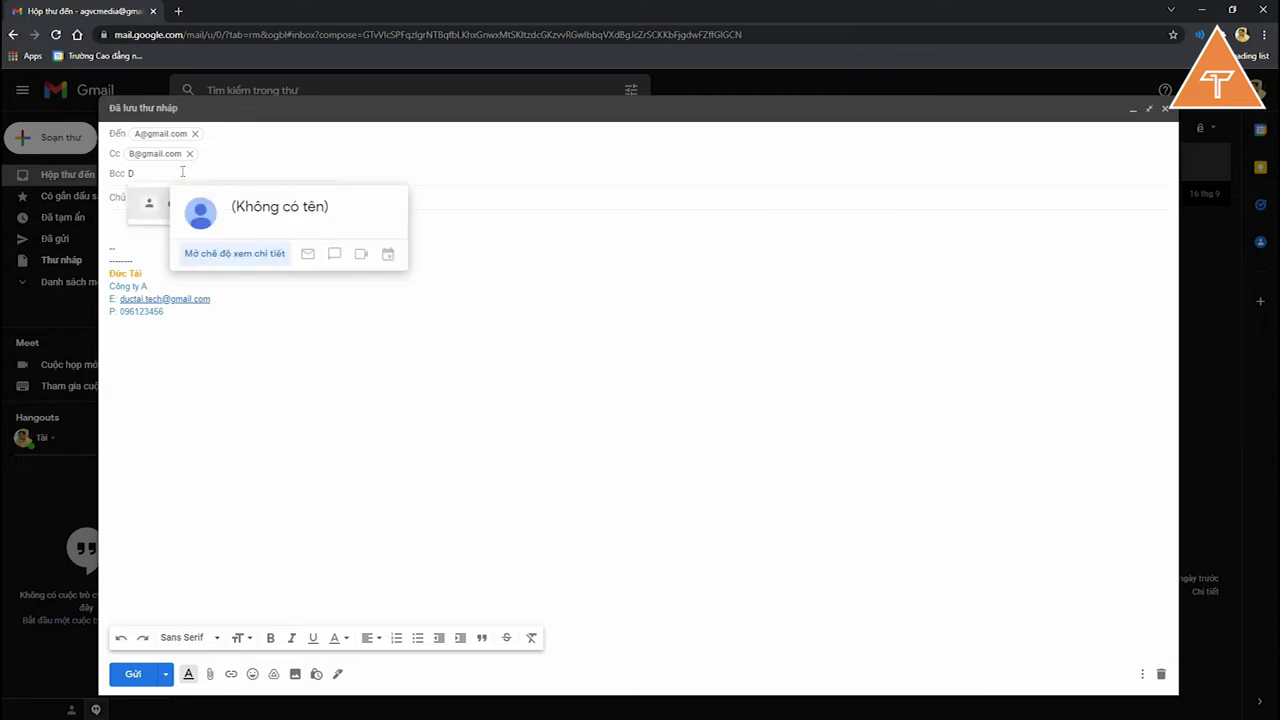
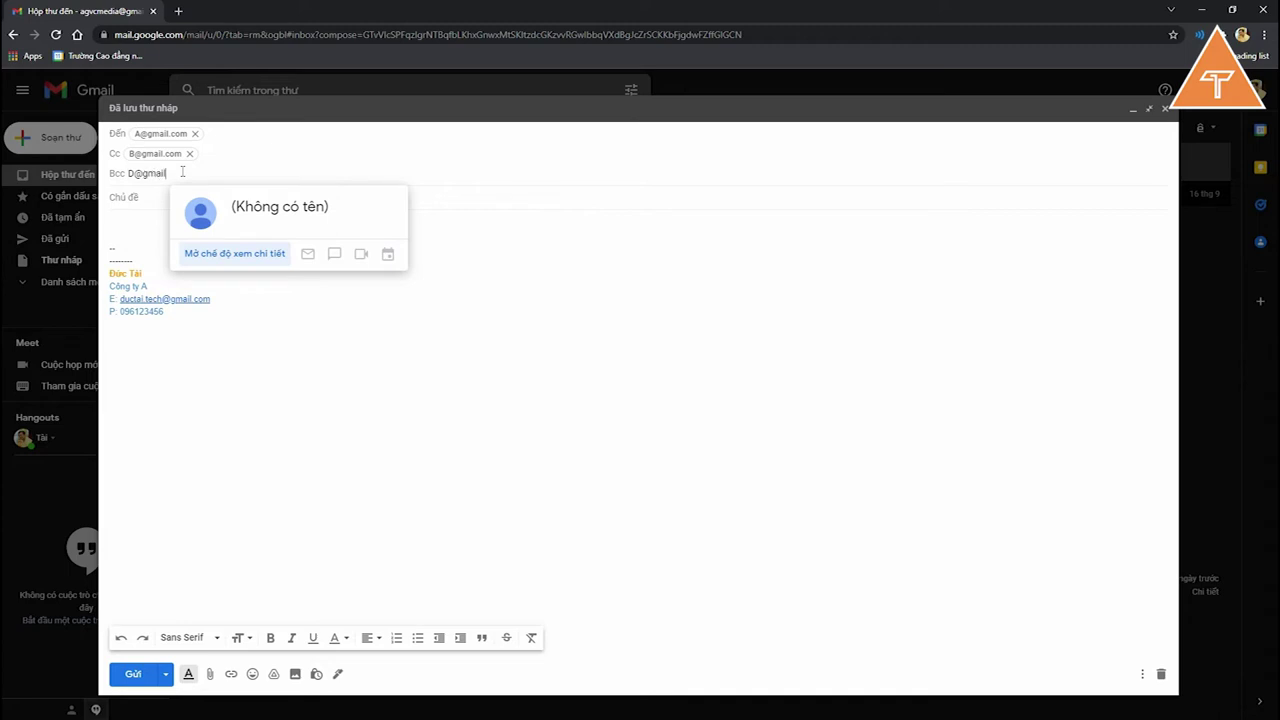
pyautogui.tripleClick(183, 173)
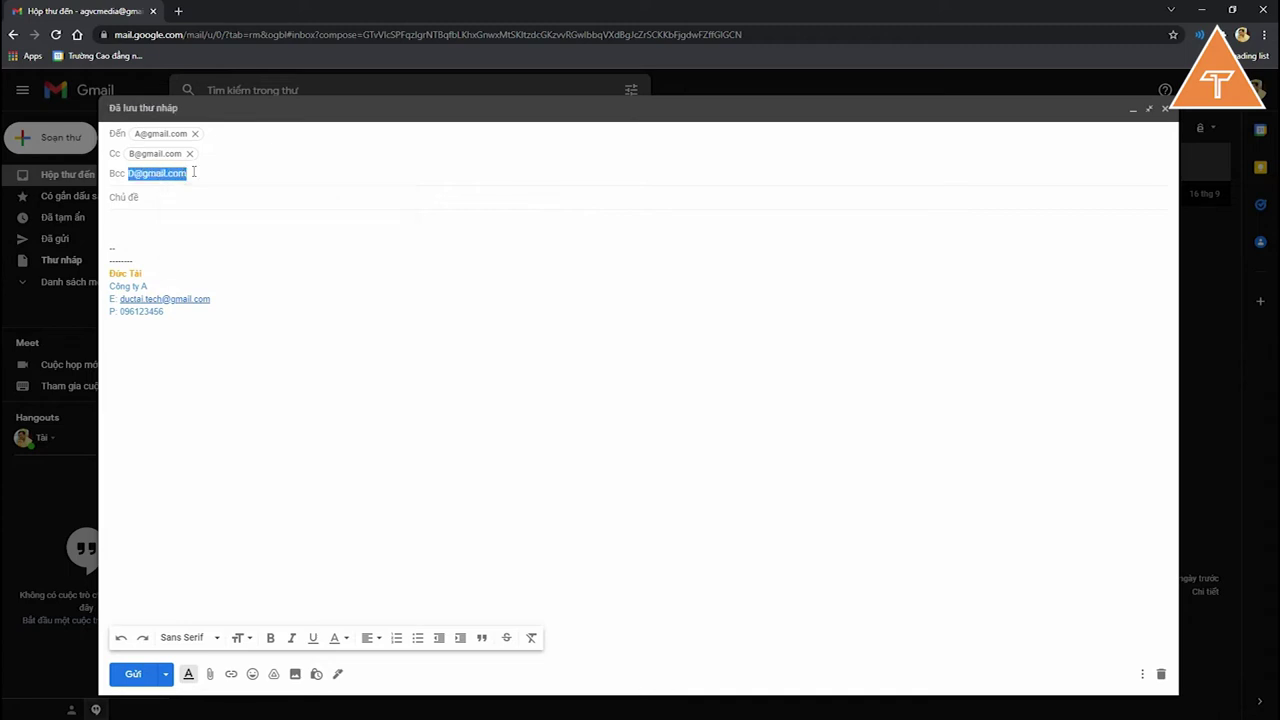
pyautogui.hotkey('ctrl', 'c')
pyautogui.click(263, 190)
# Step: Add a second Bcc recipient by pasting the copied address and changing its first letter to E
pyautogui.hotkey('ctrl', 'v')
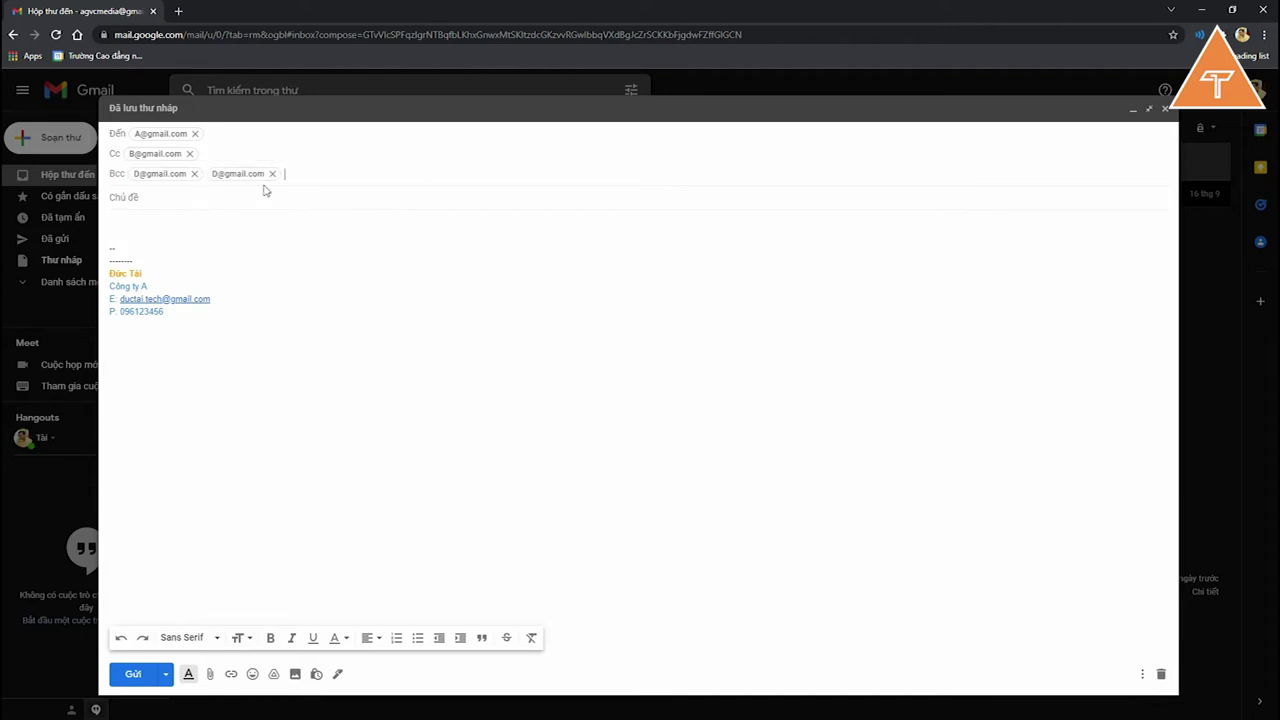
pyautogui.doubleClick(240, 173)
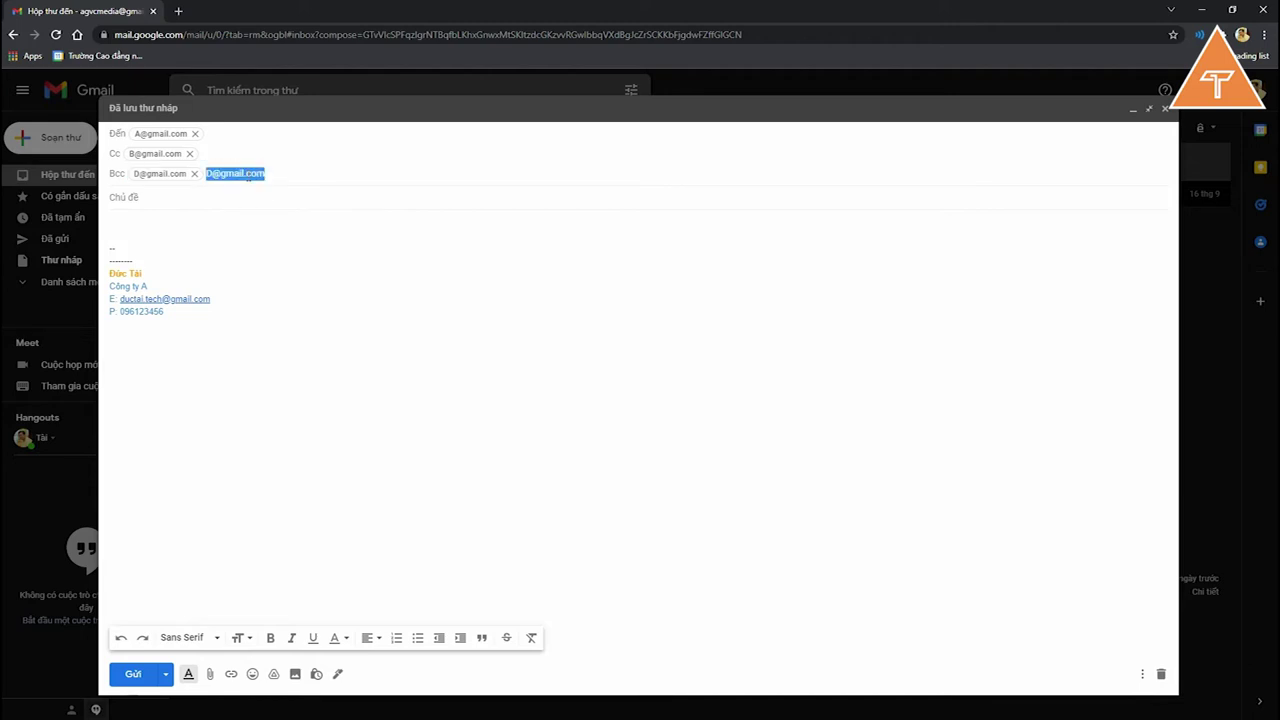
pyautogui.click(210, 174)
pyautogui.press('BackSpace')
pyautogui.write('E')
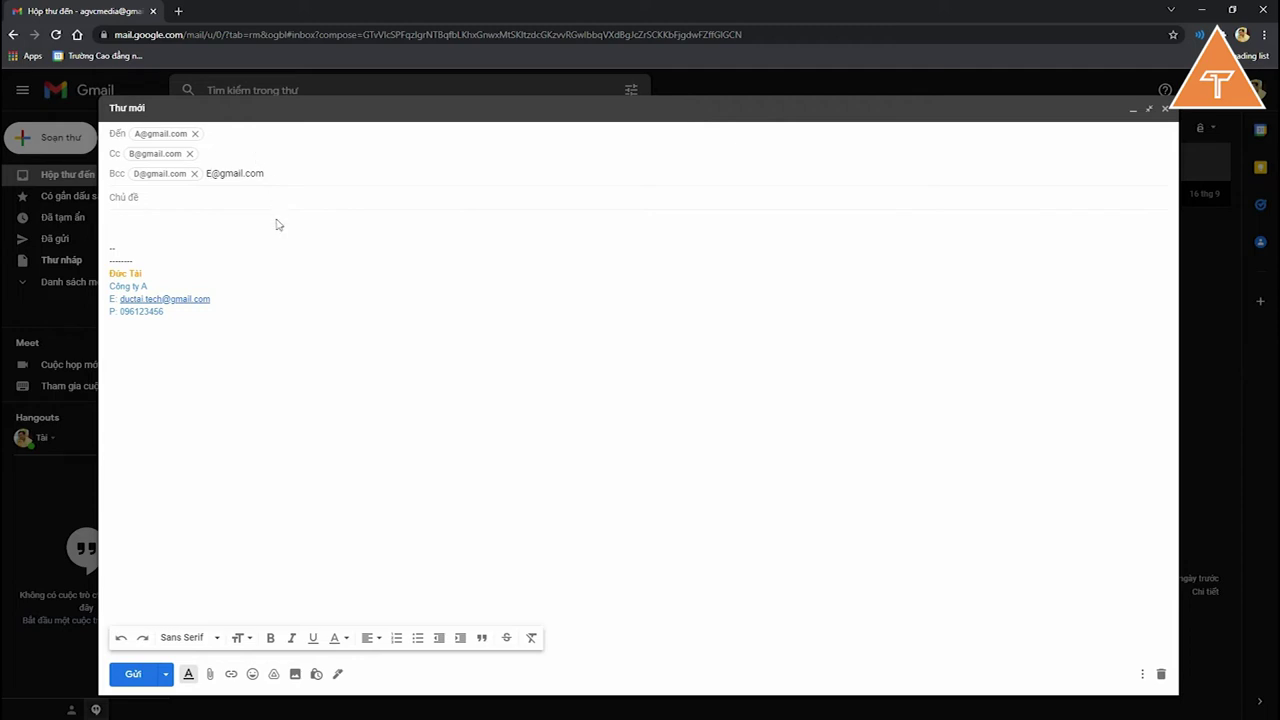
pyautogui.click(288, 199)
pyautogui.click(180, 133)
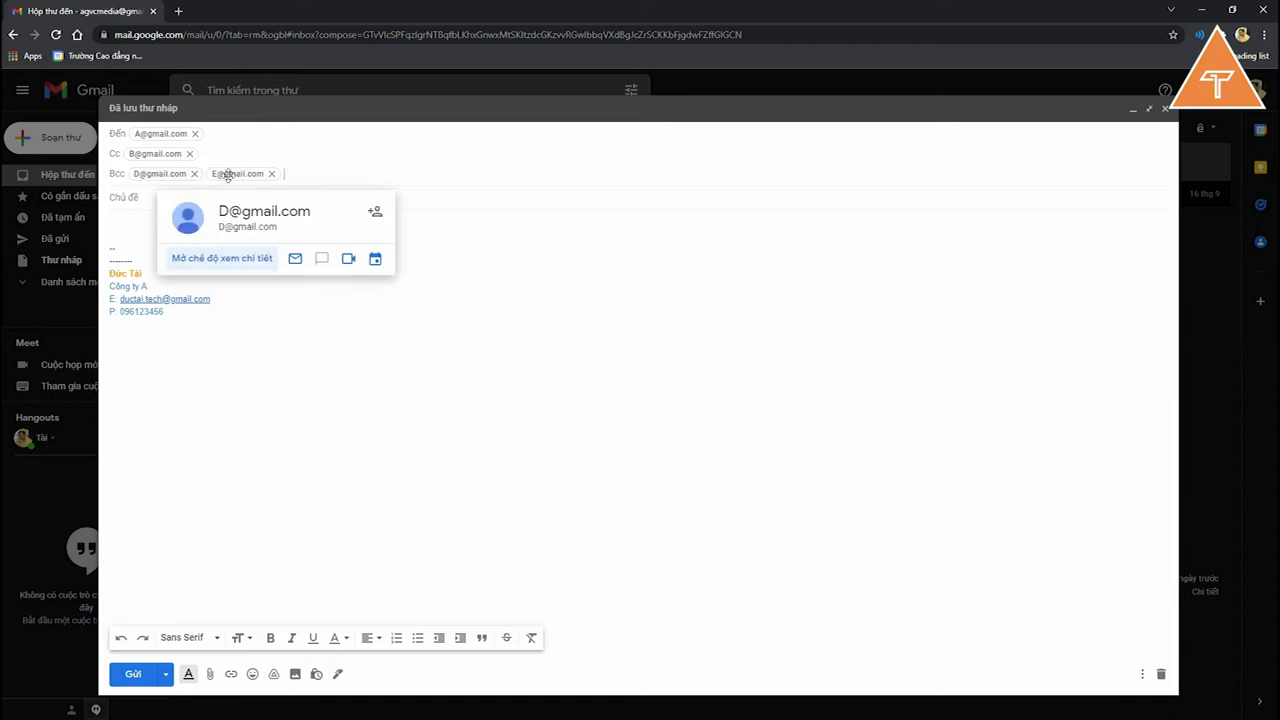
pyautogui.moveTo(227, 175)
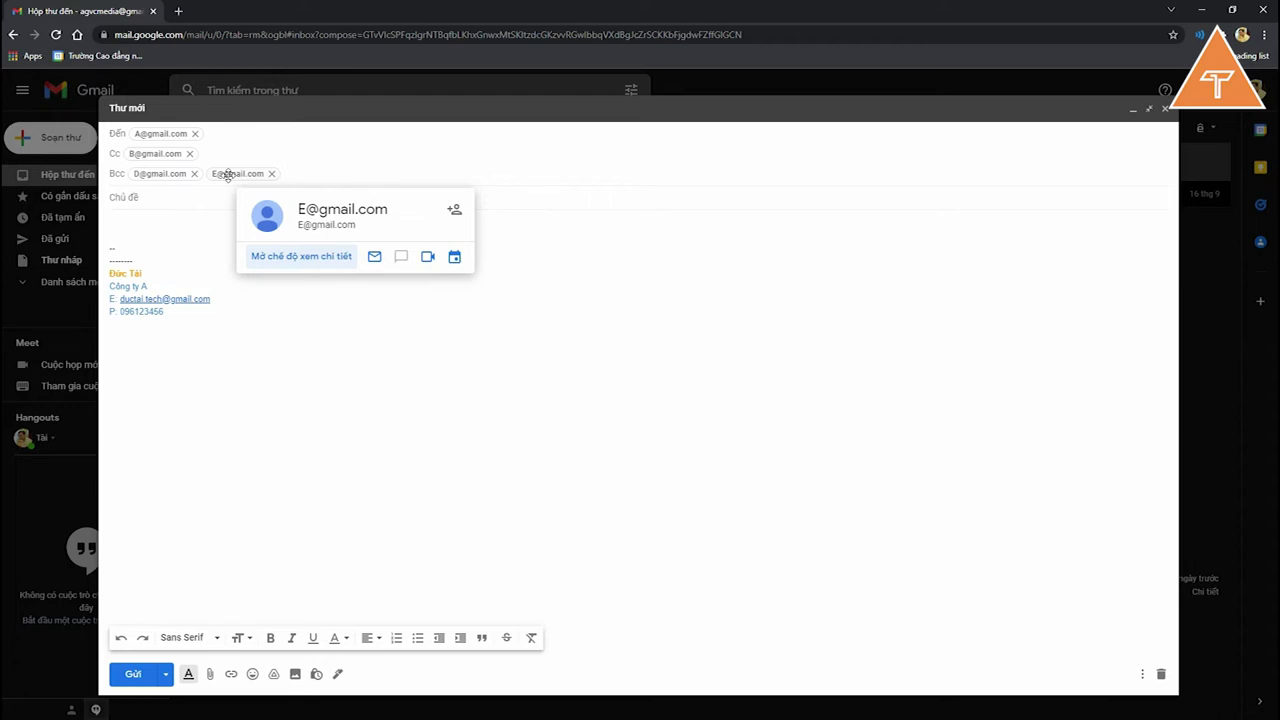
pyautogui.moveTo(148, 173)
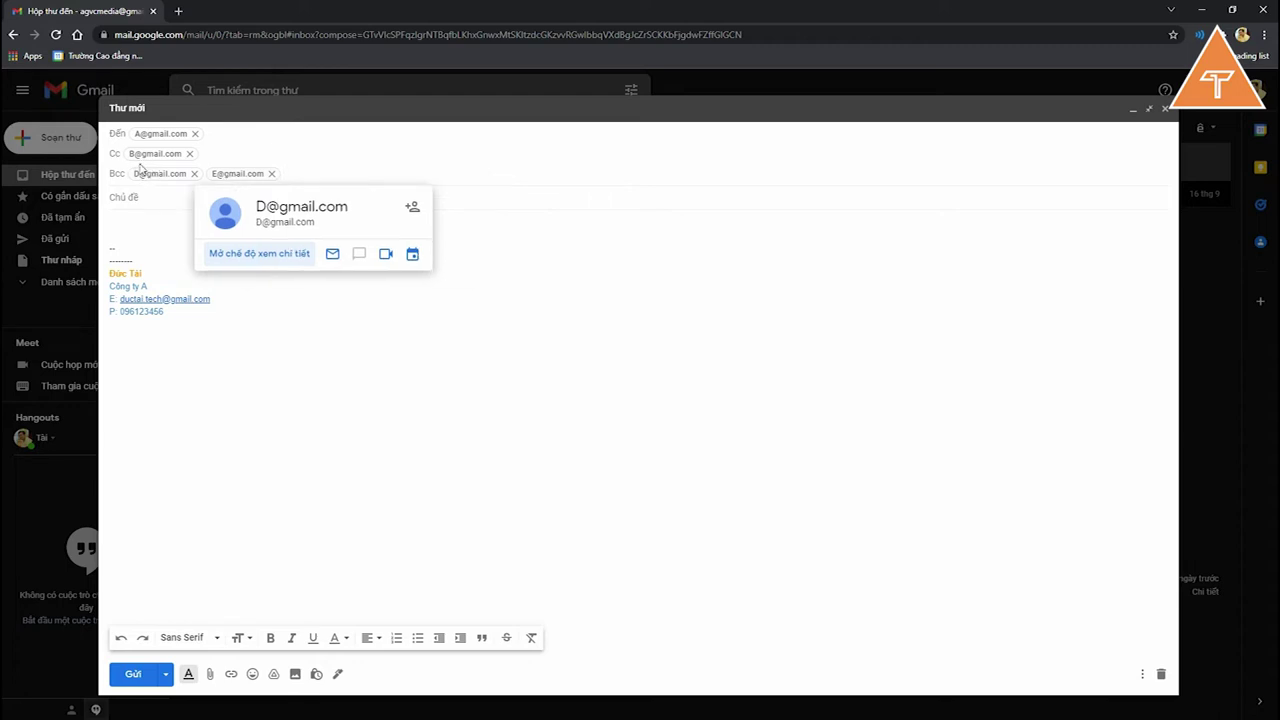
pyautogui.moveTo(138, 133)
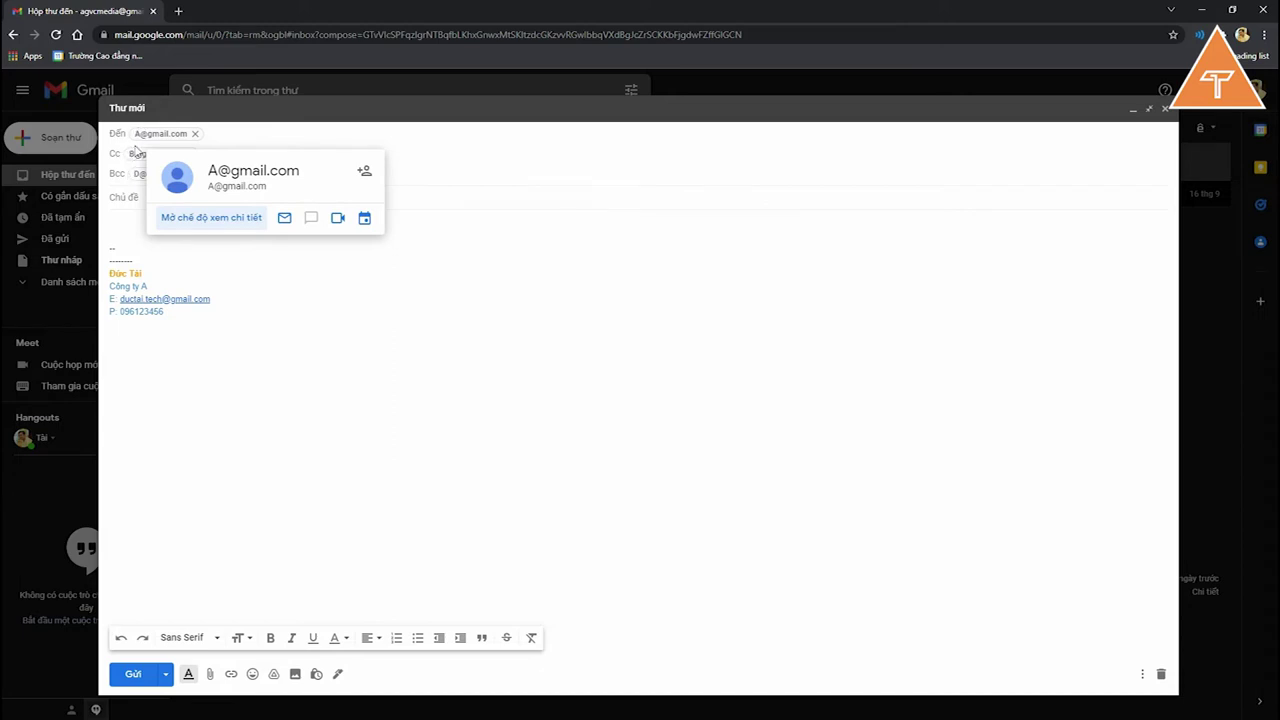
pyautogui.click(214, 302)
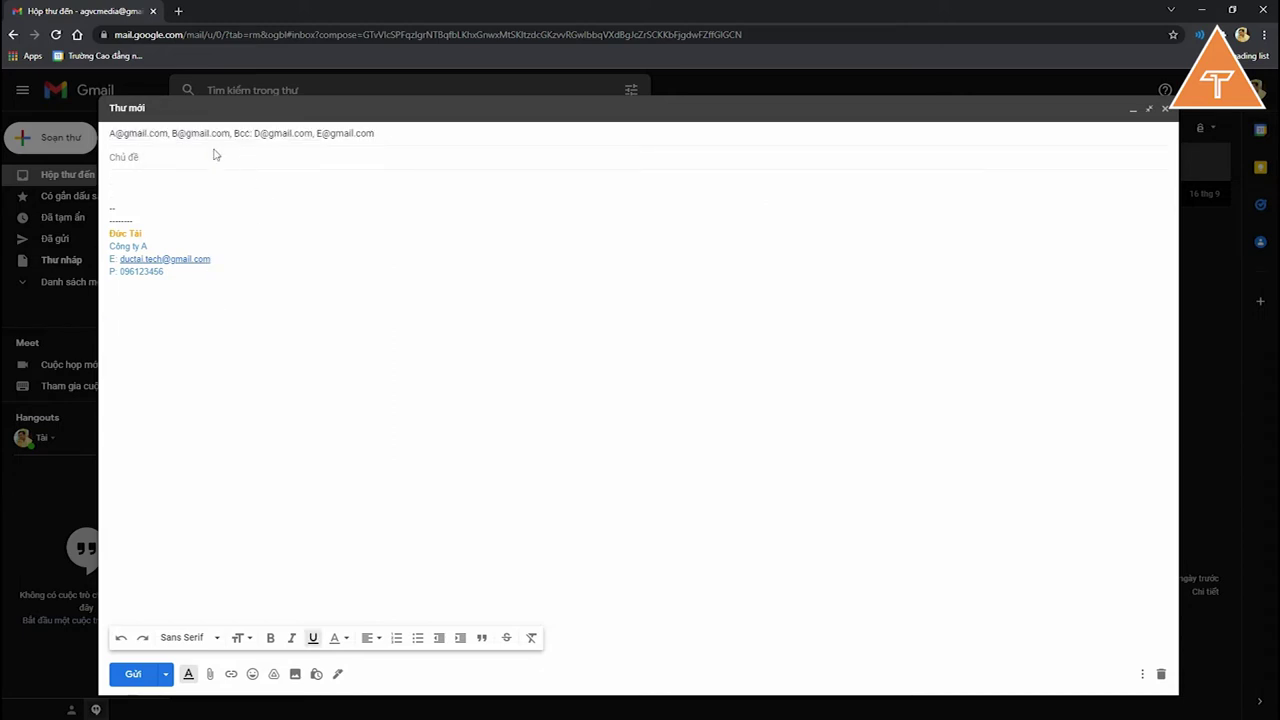
pyautogui.click(195, 136)
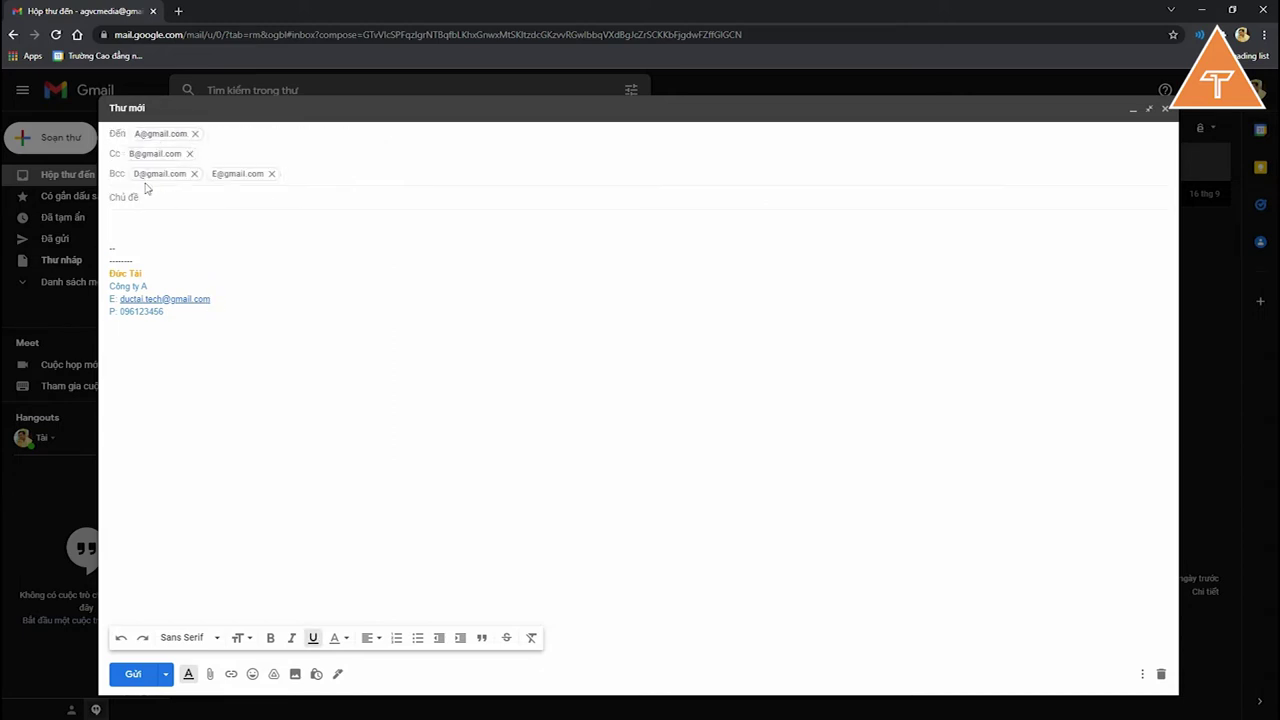
pyautogui.moveTo(252, 182)
pyautogui.moveTo(192, 183)
pyautogui.click(304, 232)
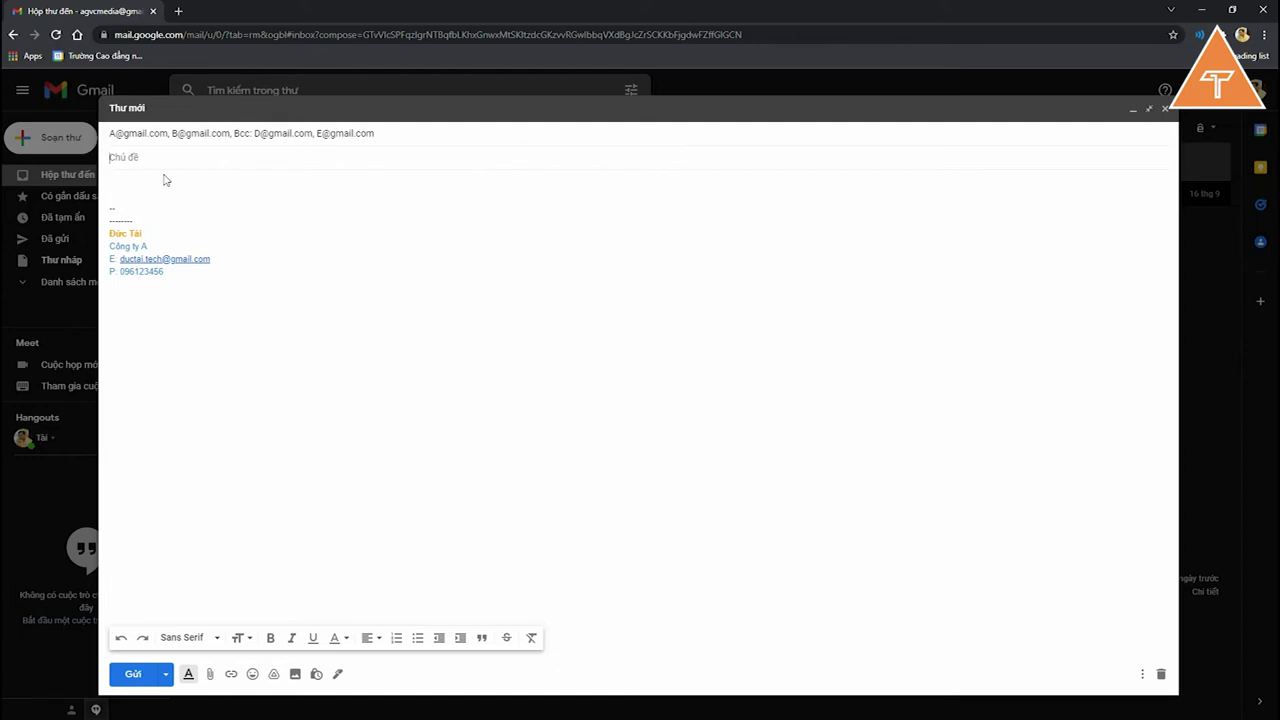
# Step: Type the subject 'Thư mời - Họp kinh doanh', correcting typos along the way
pyautogui.write('Thư m')
pyautogui.write('ới')
pyautogui.press('BackSpace')
pyautogui.press('BackSpace')
pyautogui.write('ới')
pyautogui.write(' - ')
pyautogui.write('Mờ')
pyautogui.press('BackSpace')
pyautogui.press('BackSpace')
pyautogui.write('Họp n')
pyautogui.press('BackSpace')
pyautogui.write('kinh doan')
pyautogui.press('BackSpace')
pyautogui.press('BackSpace')
pyautogui.press('BackSpace')
pyautogui.write('oanh ngày')
pyautogui.press('BackSpace')
pyautogui.press('BackSpace')
pyautogui.press('BackSpace')
pyautogui.press('BackSpace')
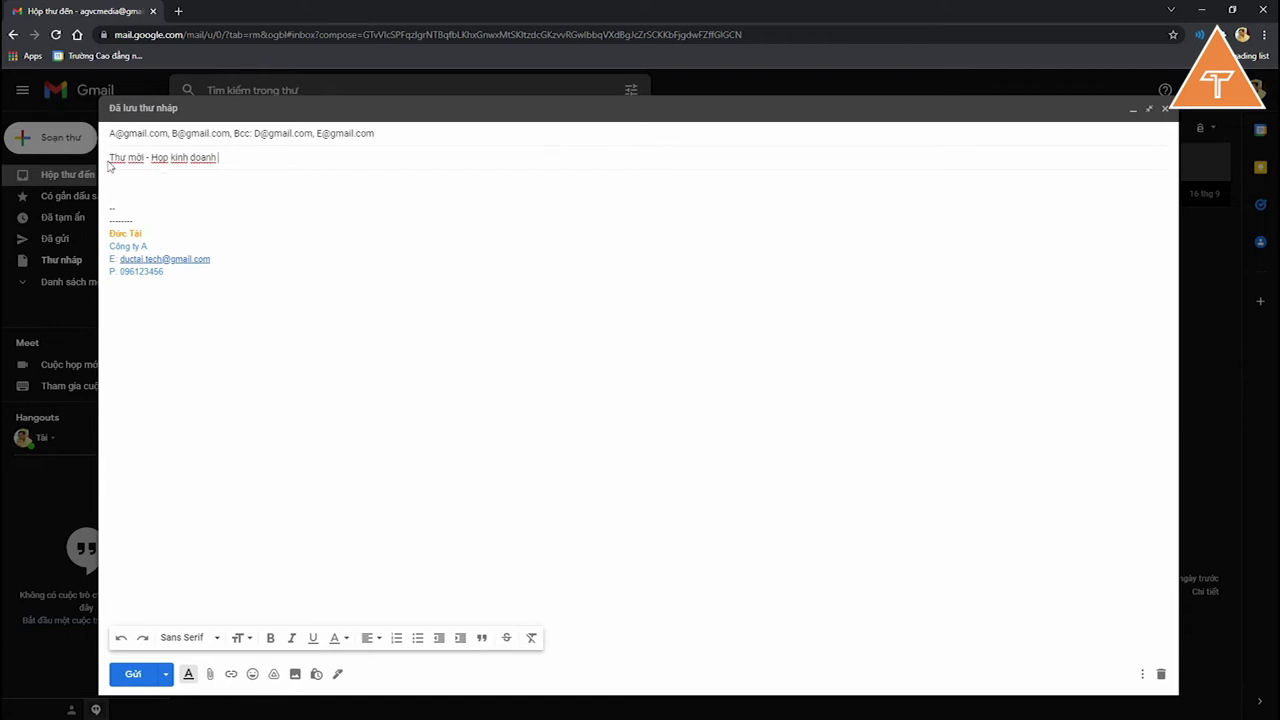
pyautogui.moveTo(111, 158); pyautogui.dragTo(146, 157)
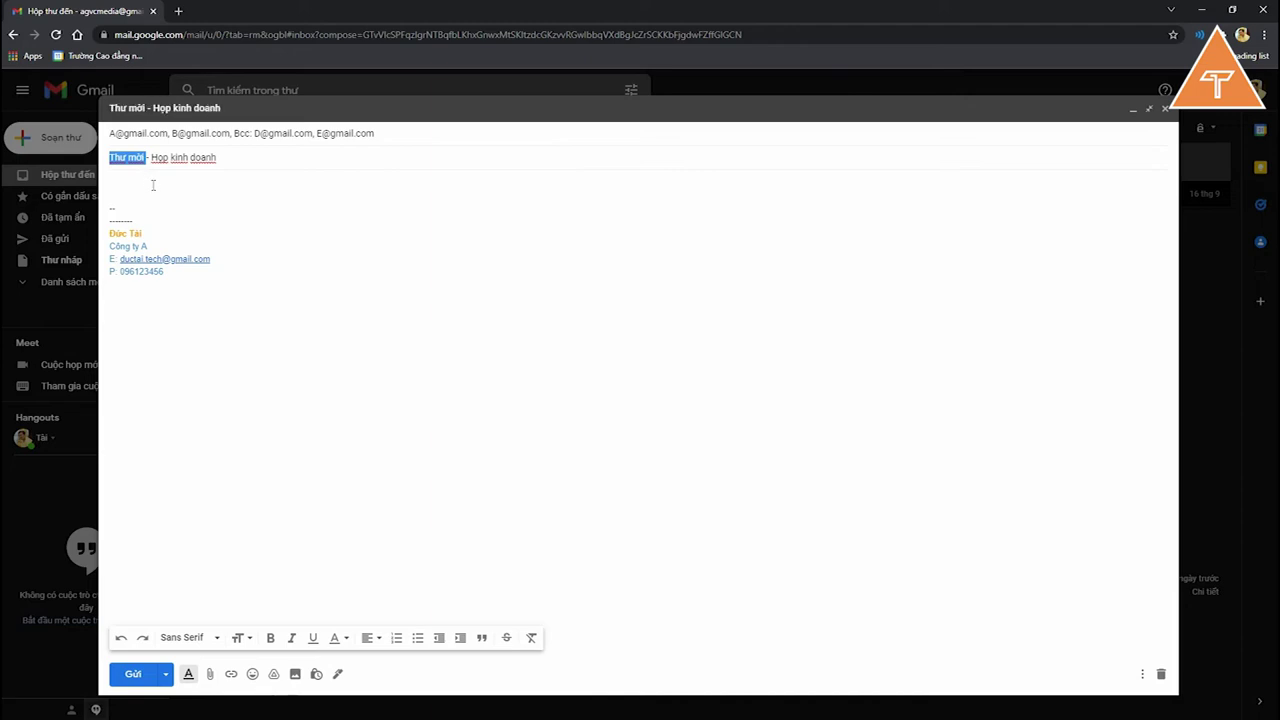
pyautogui.click(139, 177)
# Step: Type the greeting 'Chào ,' in the body and check the To, Cc and Bcc fields
pyautogui.write('Chào ')
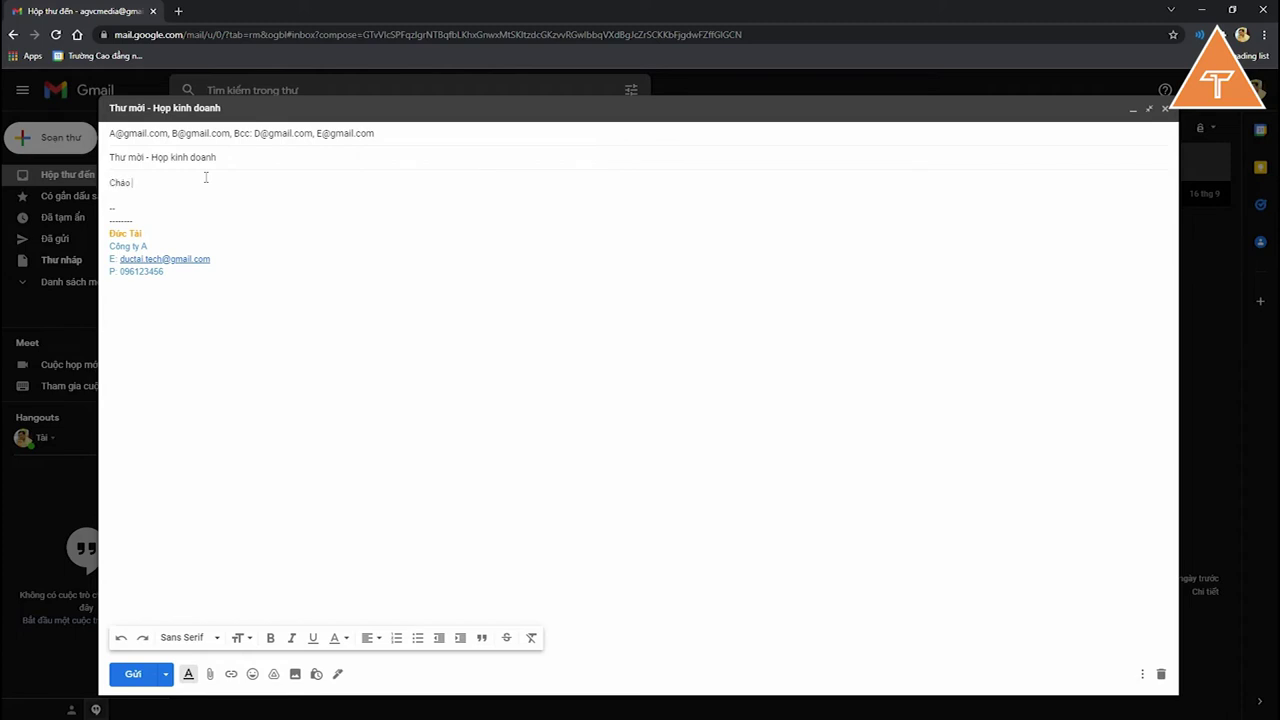
pyautogui.write(',')
pyautogui.click(205, 135)
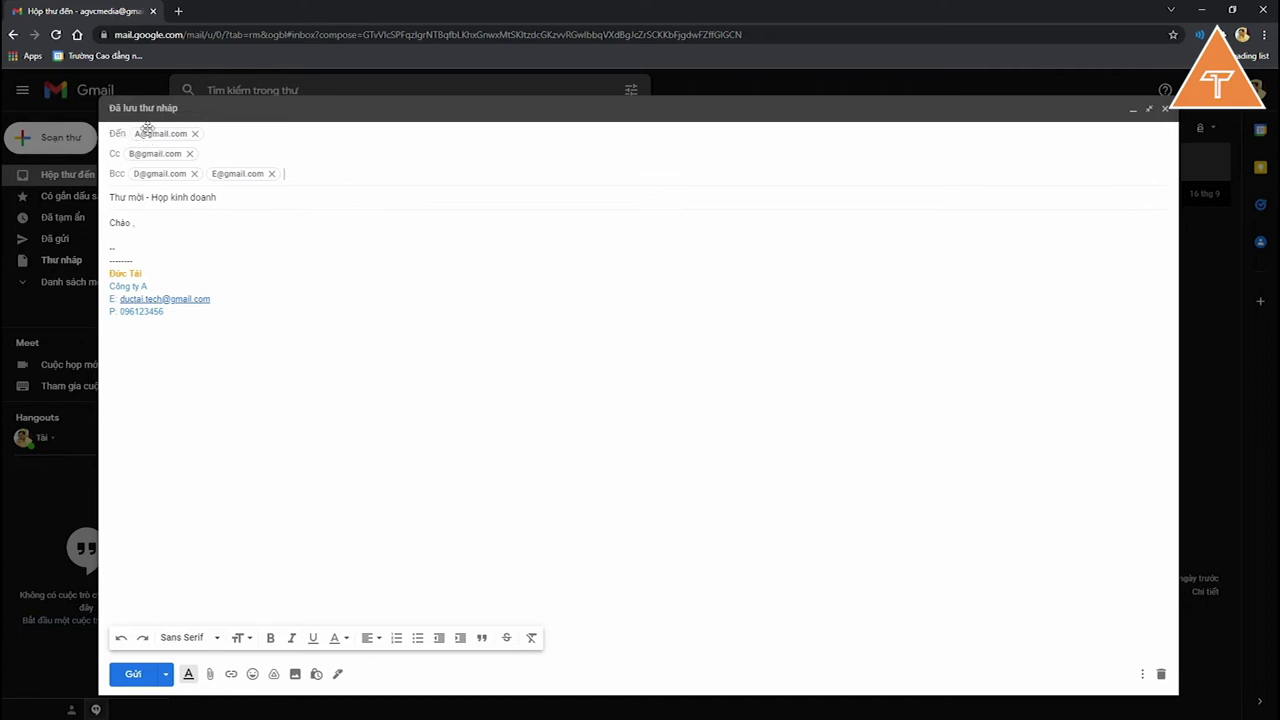
pyautogui.click(128, 237)
pyautogui.click(148, 136)
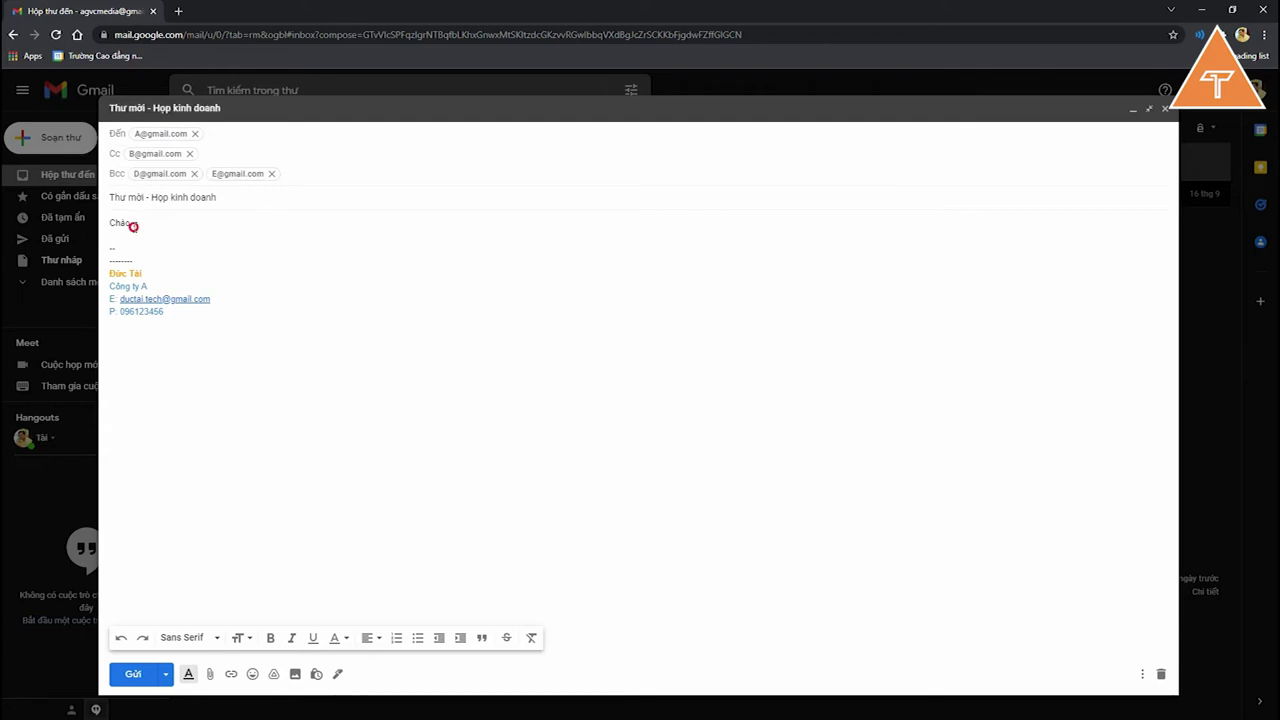
pyautogui.click(133, 222)
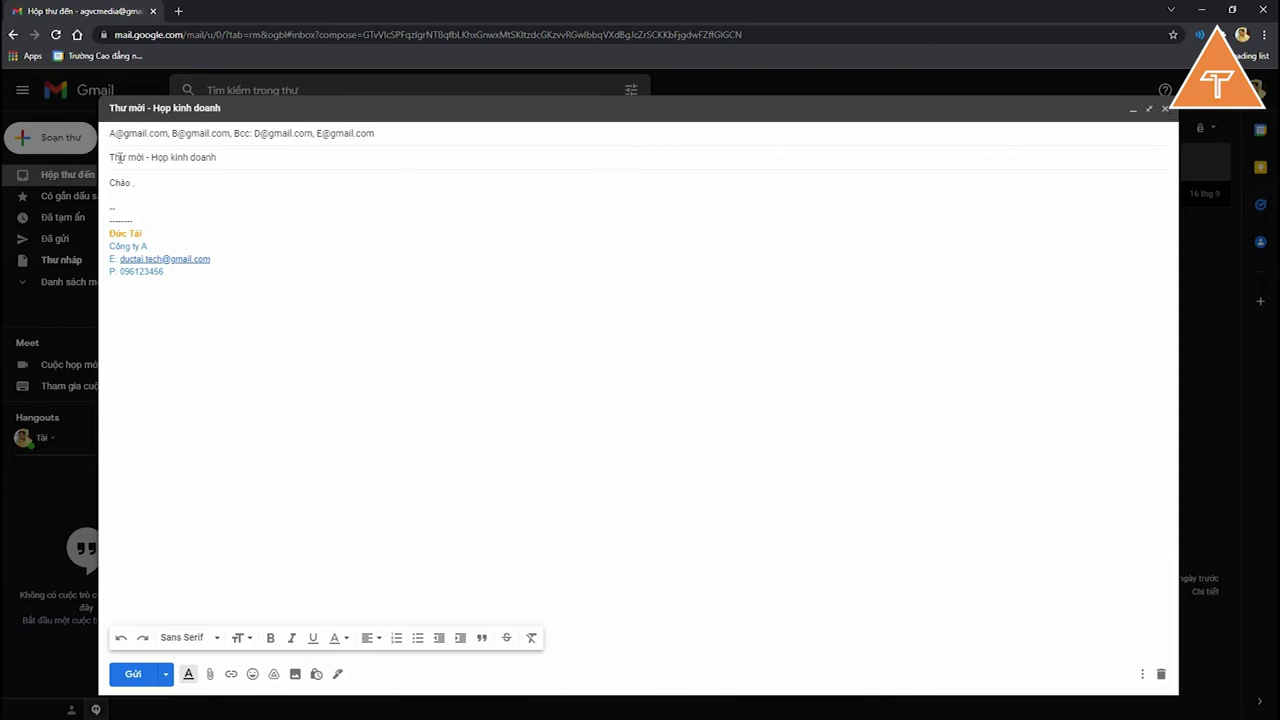
# Step: Close the invitation as a draft, confirm it in Drafts, and return to the inbox
pyautogui.click(1167, 109)
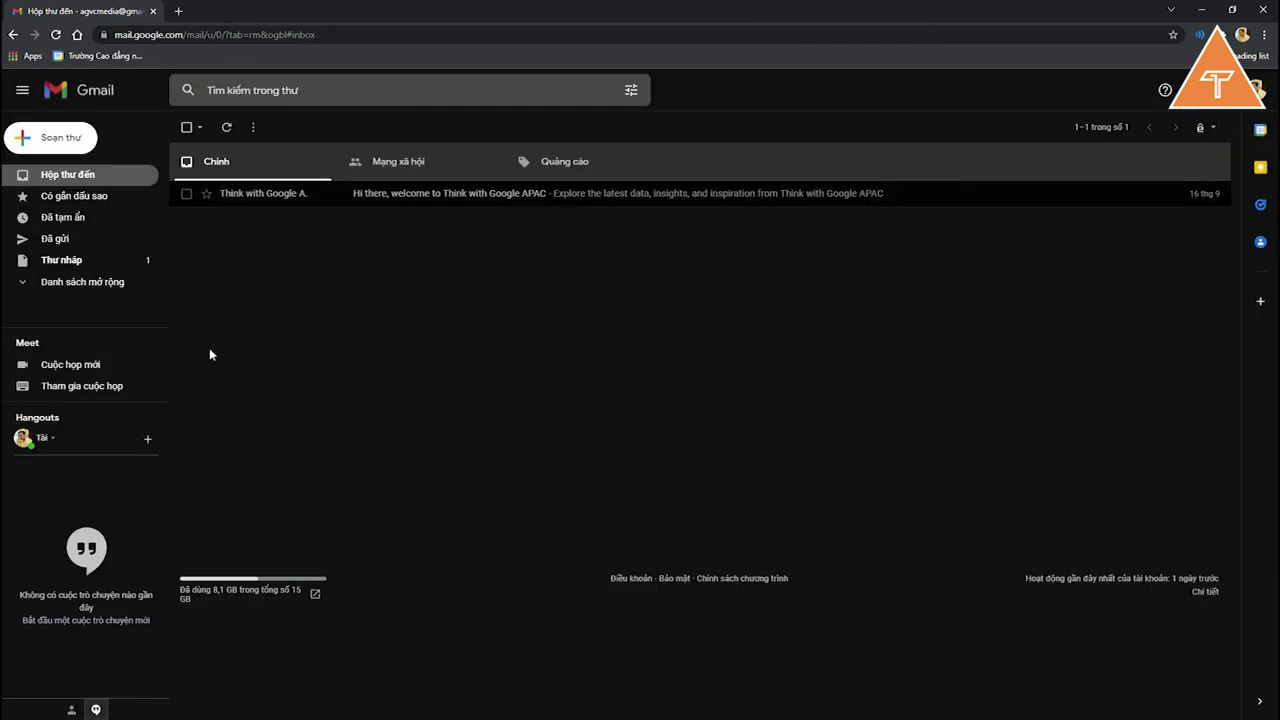
pyautogui.click(83, 268)
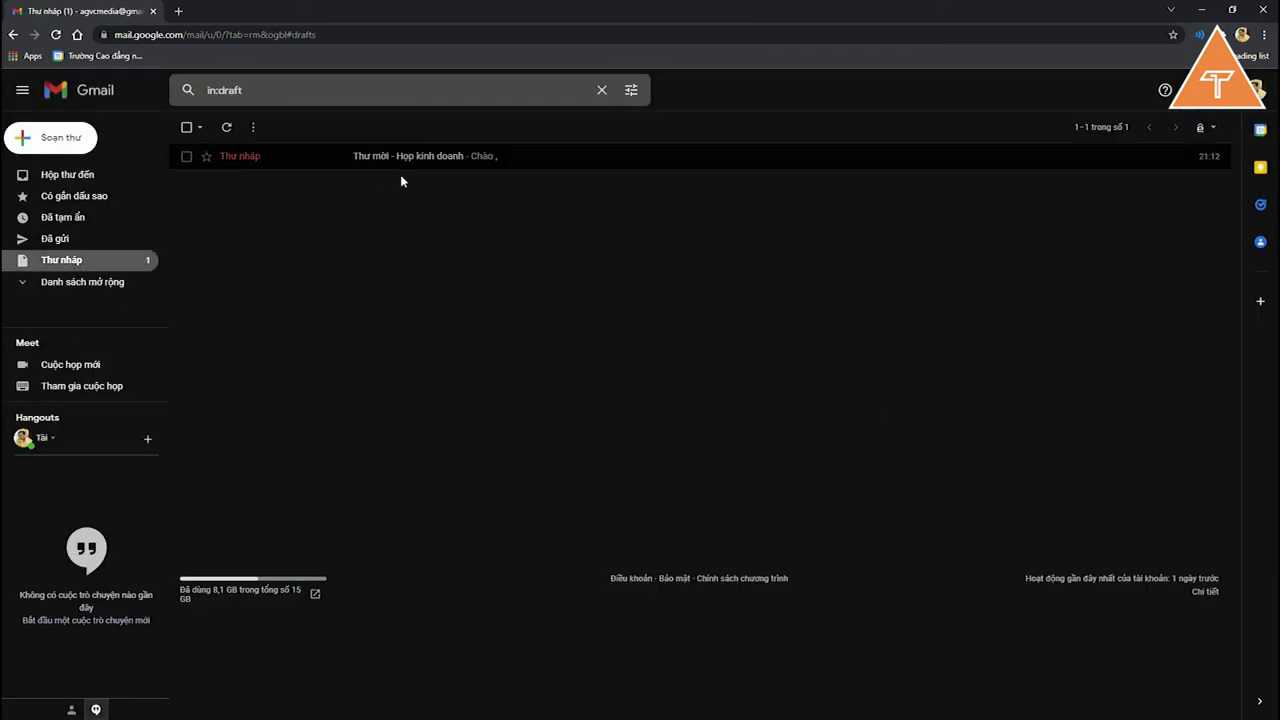
pyautogui.click(408, 163)
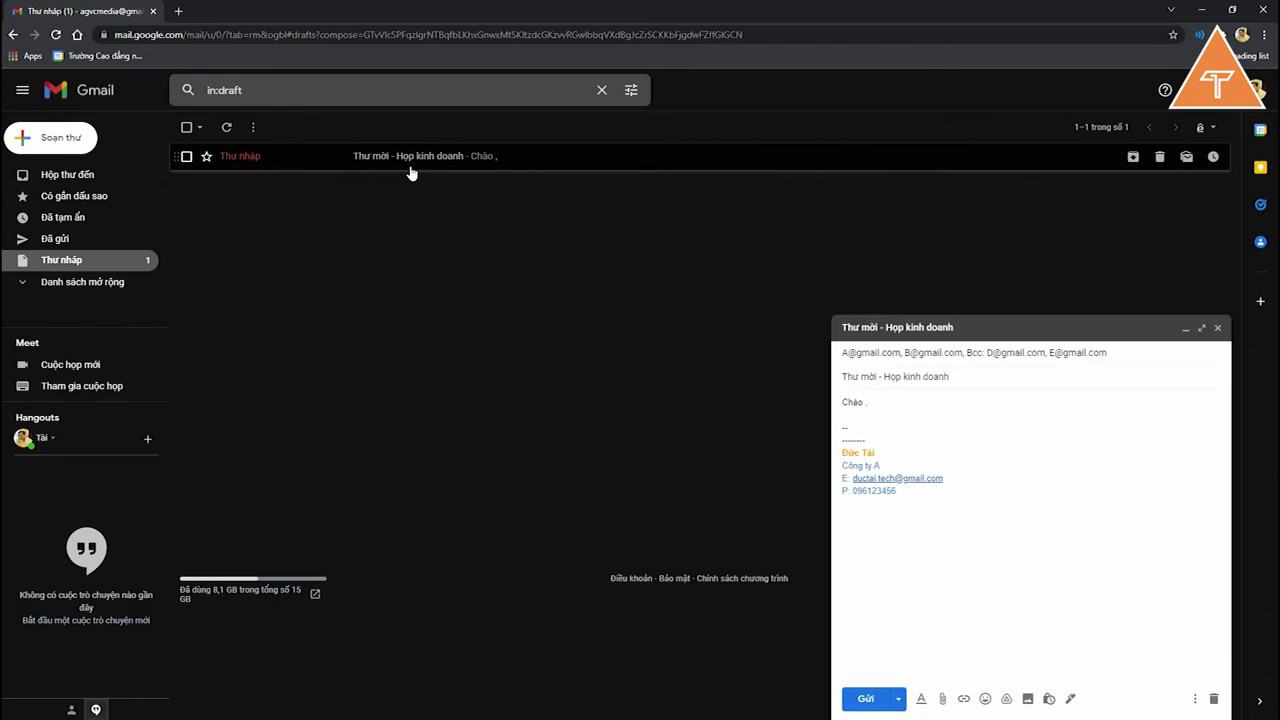
pyautogui.click(1218, 330)
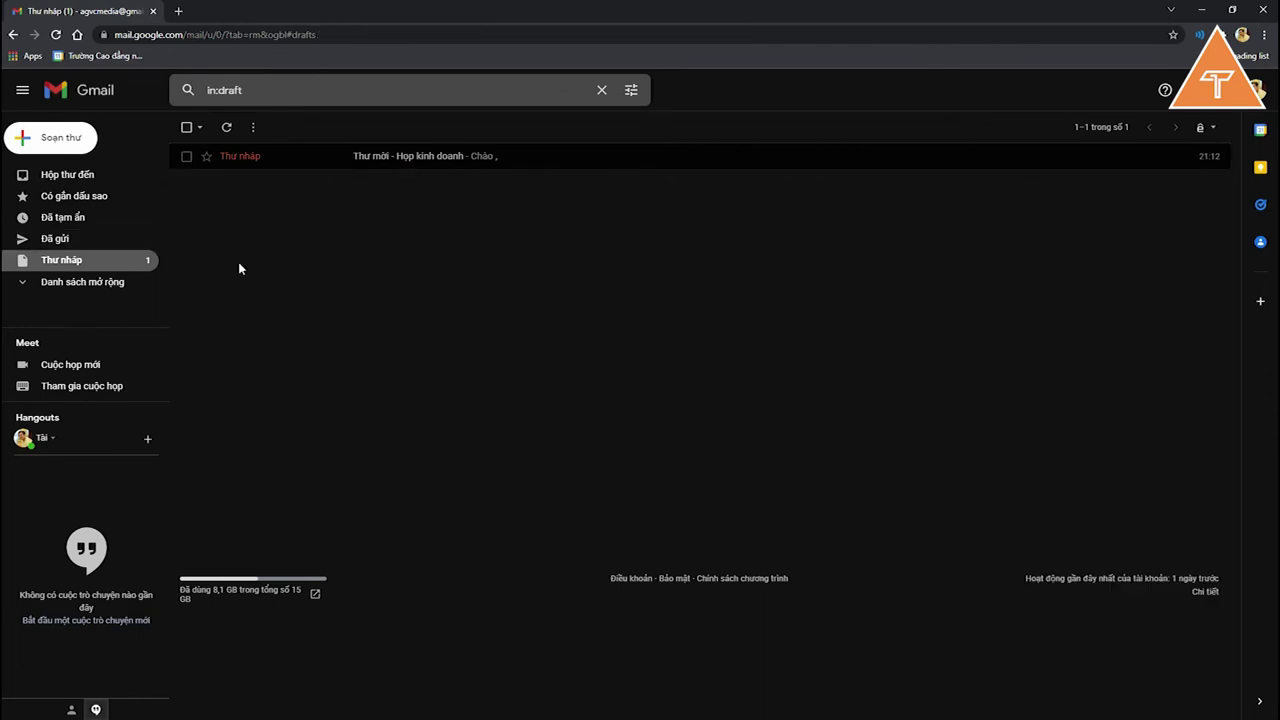
pyautogui.click(73, 174)
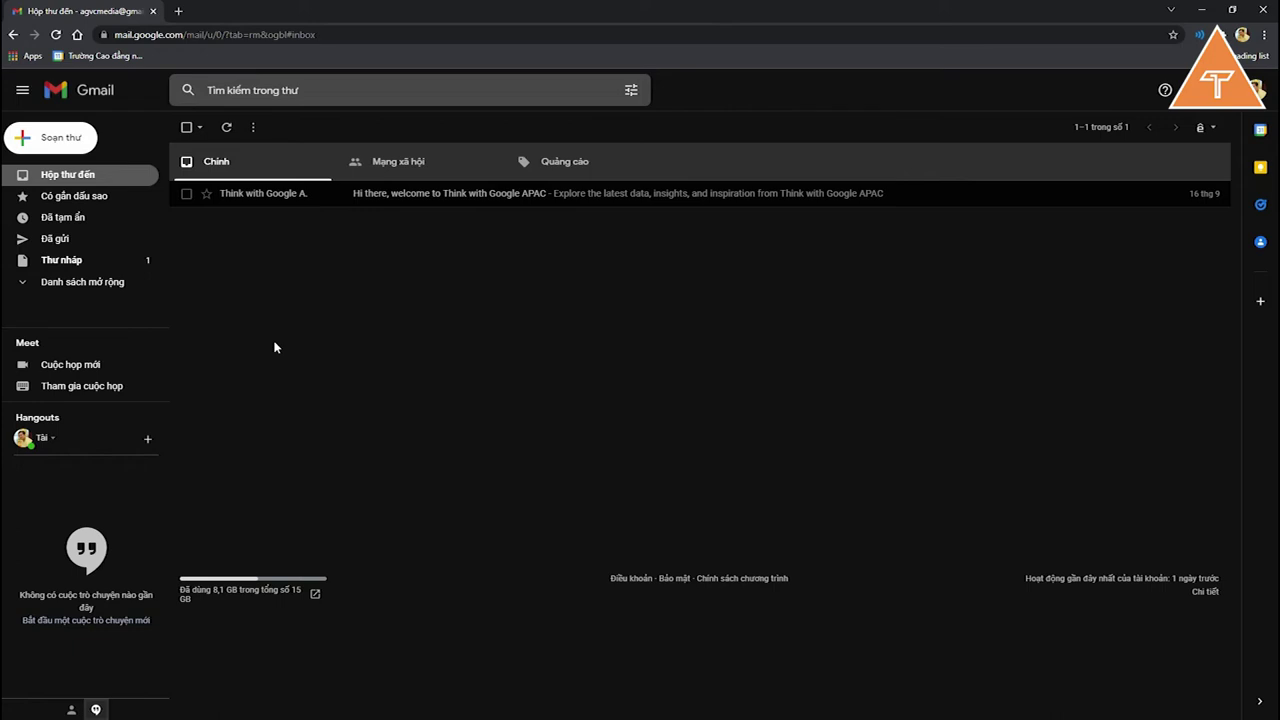
# Step: Expand the folder list, browse the Social and Promotions tabs, and open the Think with Google email
pyautogui.click(112, 286)
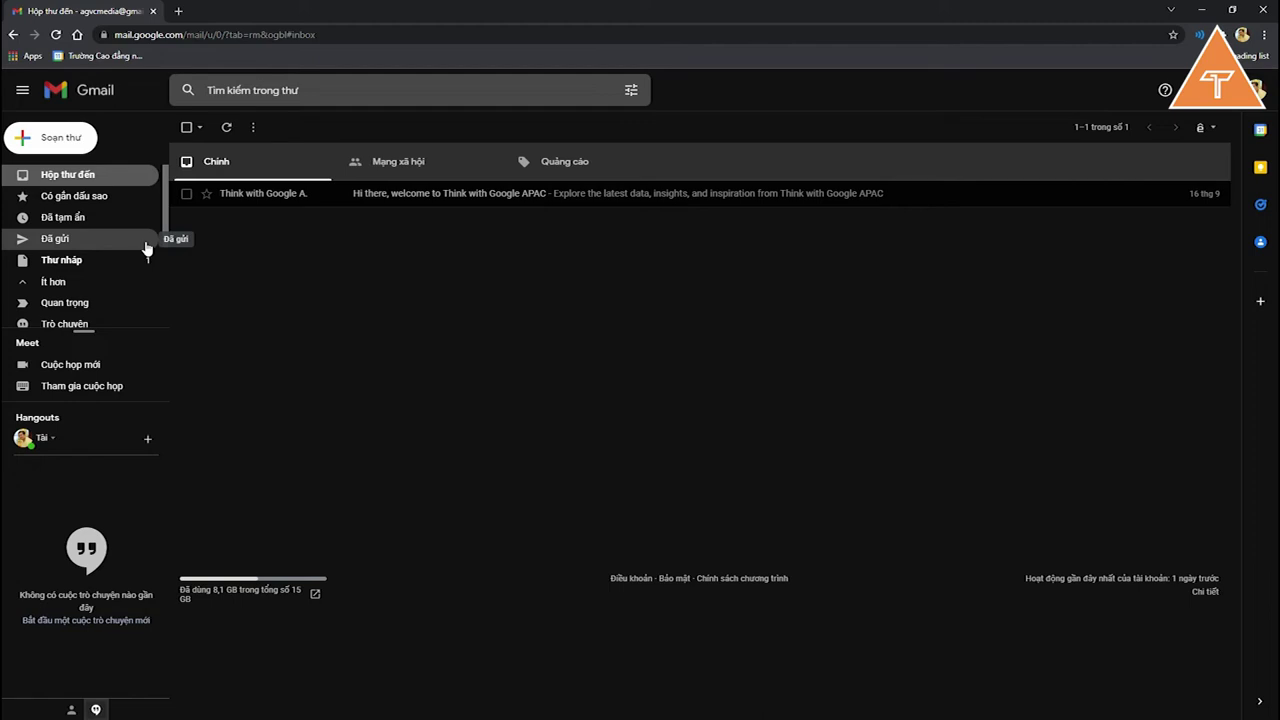
pyautogui.click(405, 162)
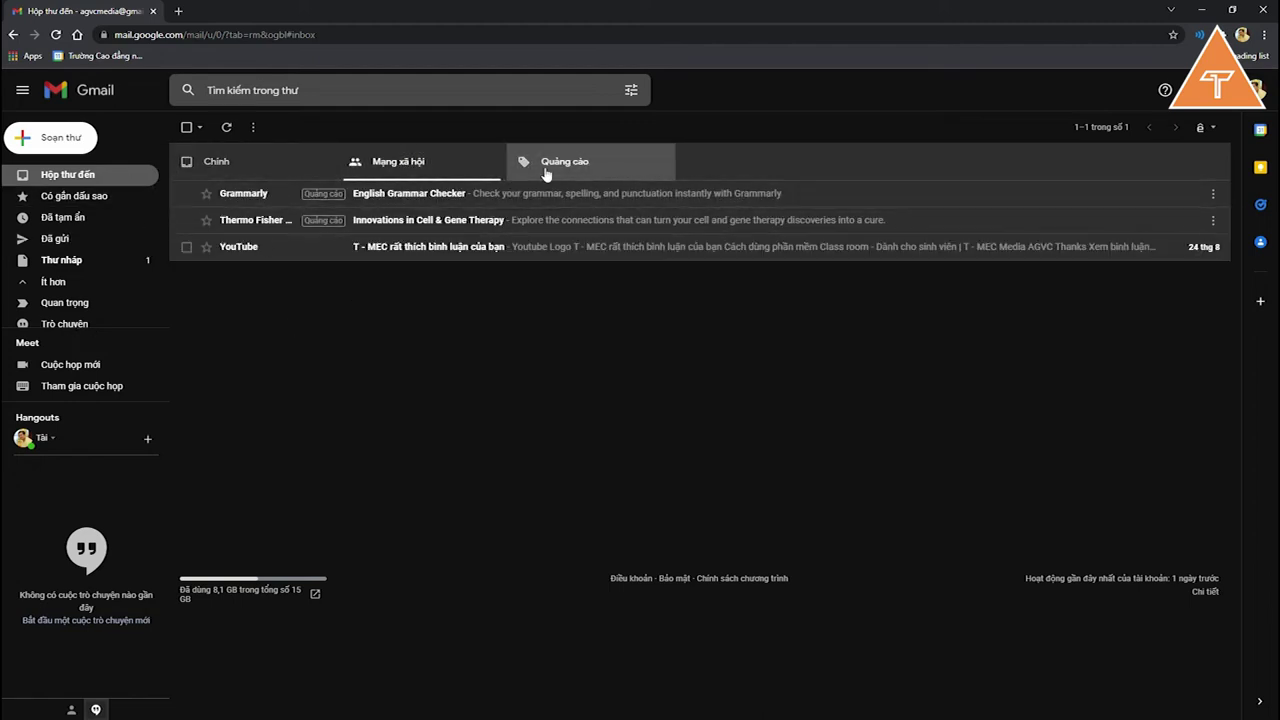
pyautogui.click(565, 163)
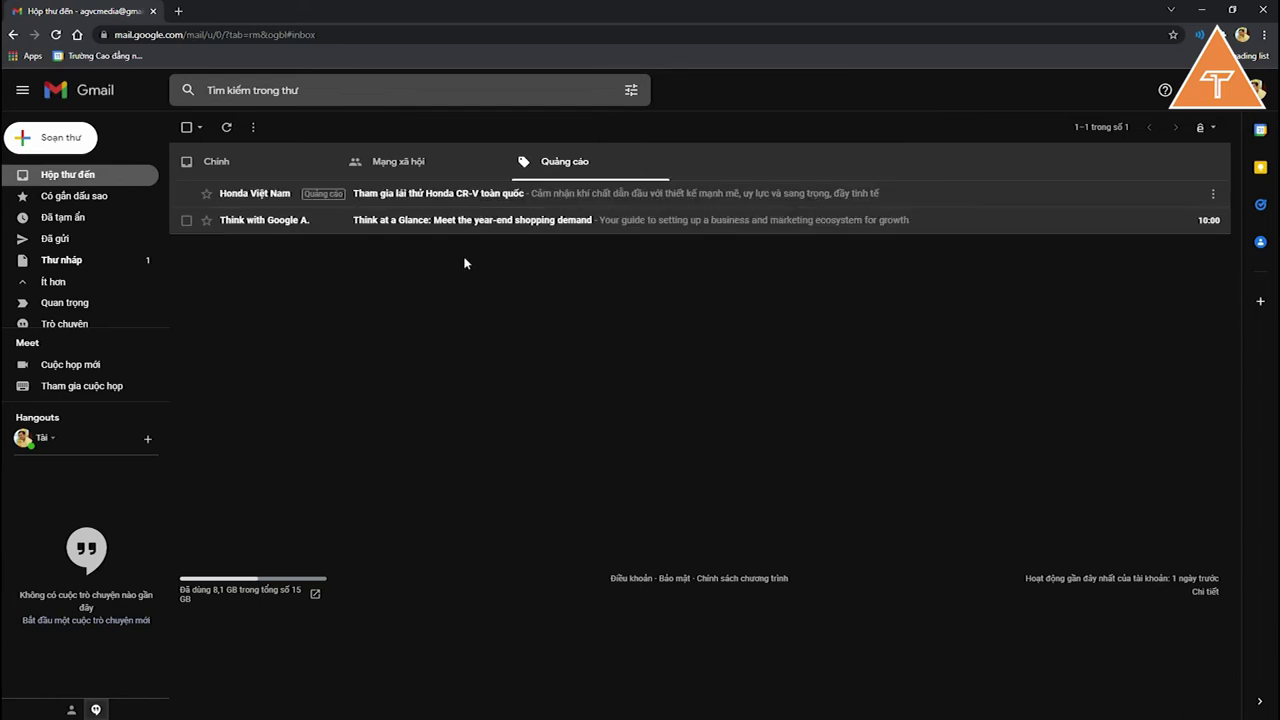
pyautogui.click(424, 165)
pyautogui.click(270, 165)
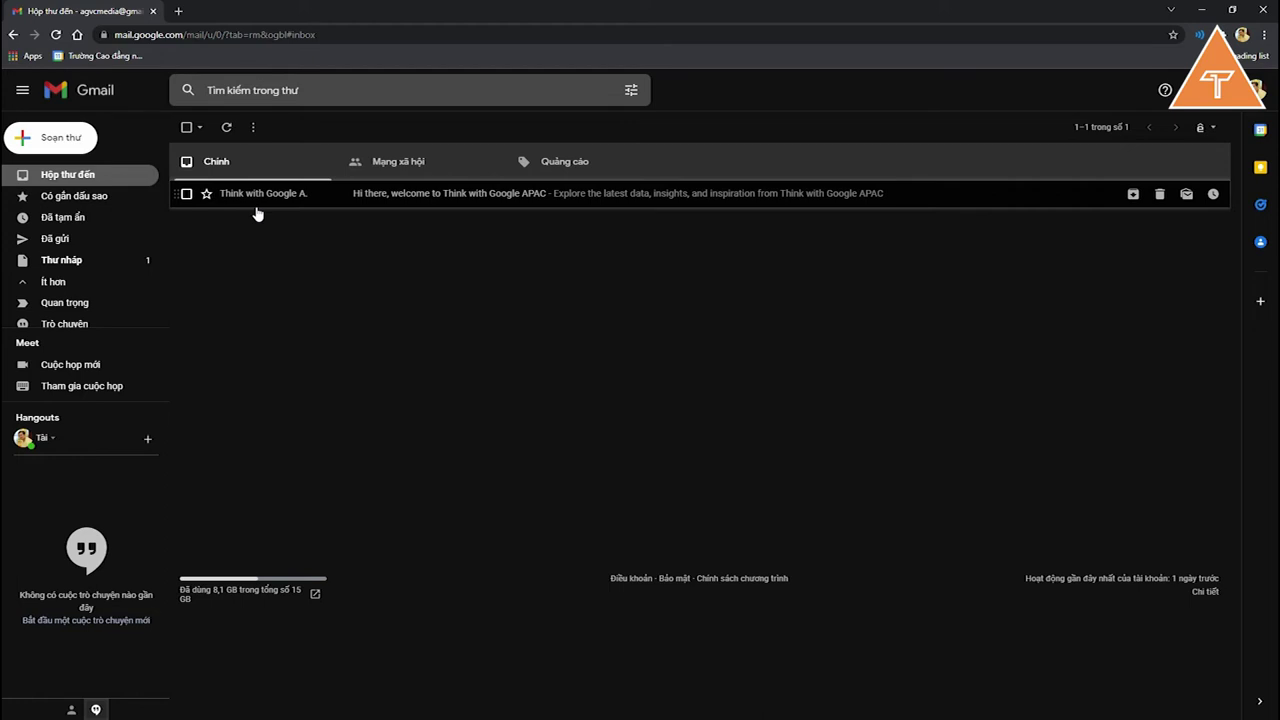
pyautogui.click(257, 212)
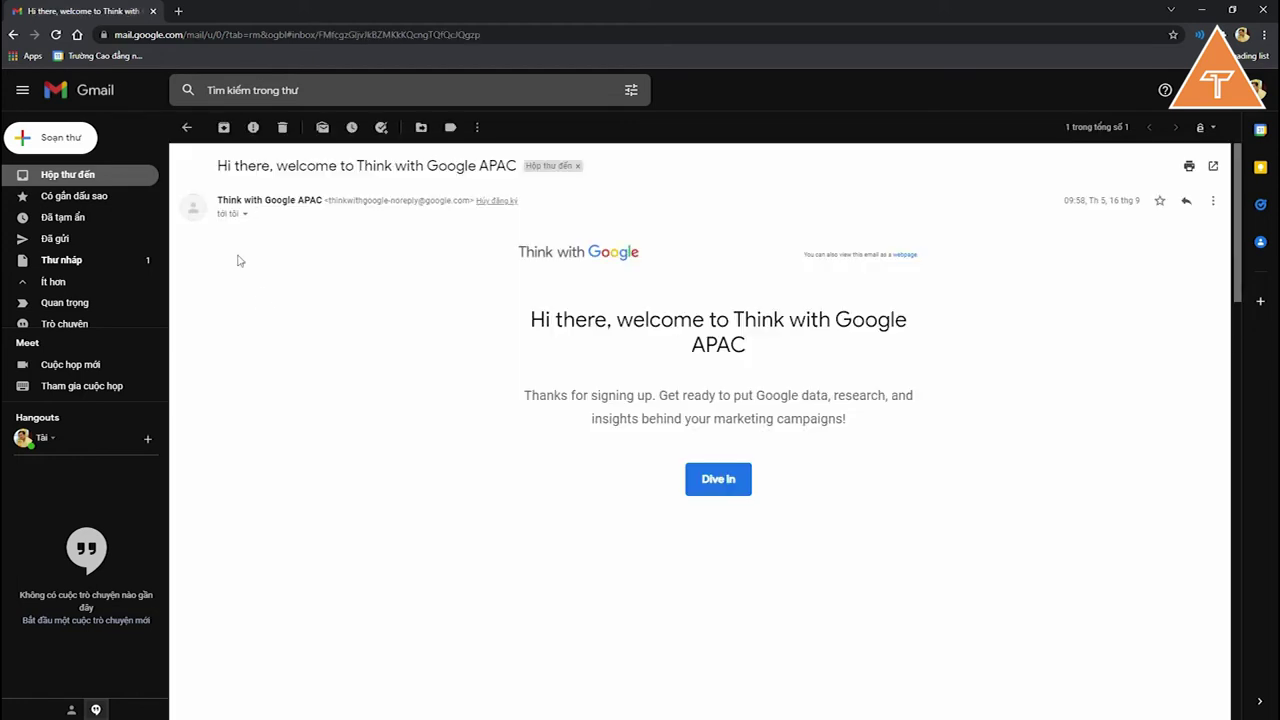
# Step: Create the top-level label 'Khách hàng' and apply it to the Think with Google email
pyautogui.click(185, 128)
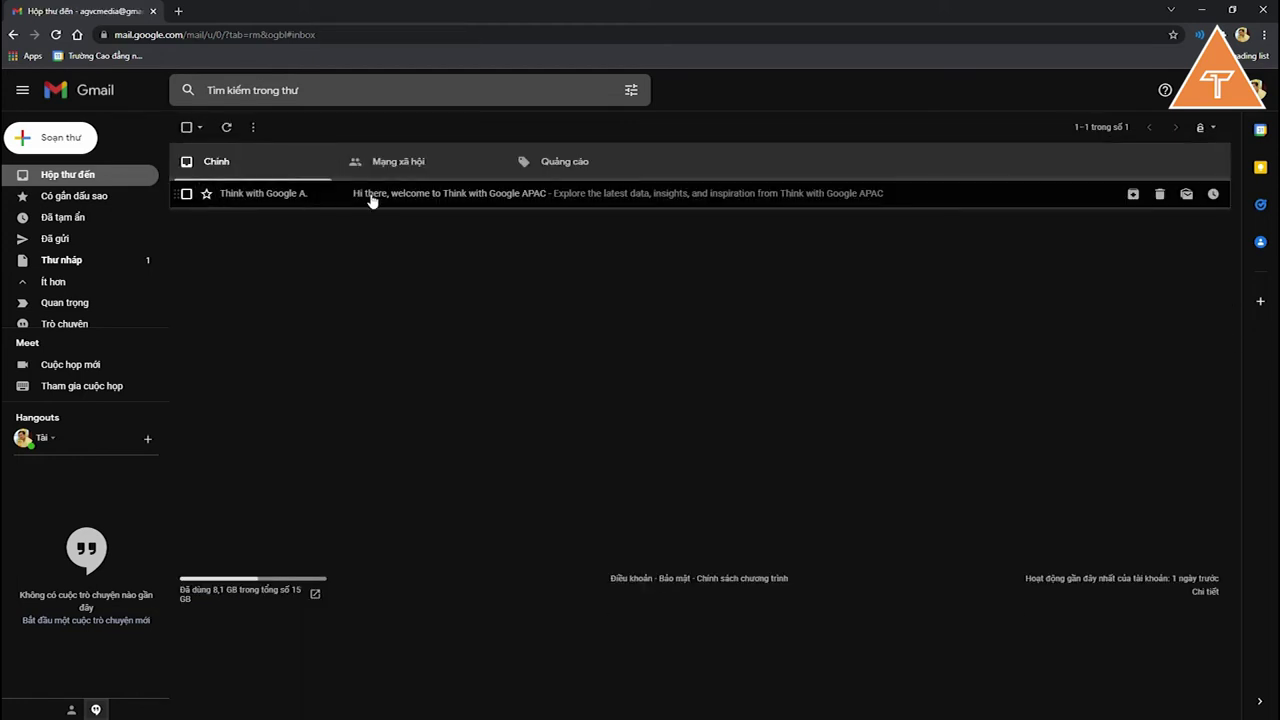
pyautogui.click(378, 200)
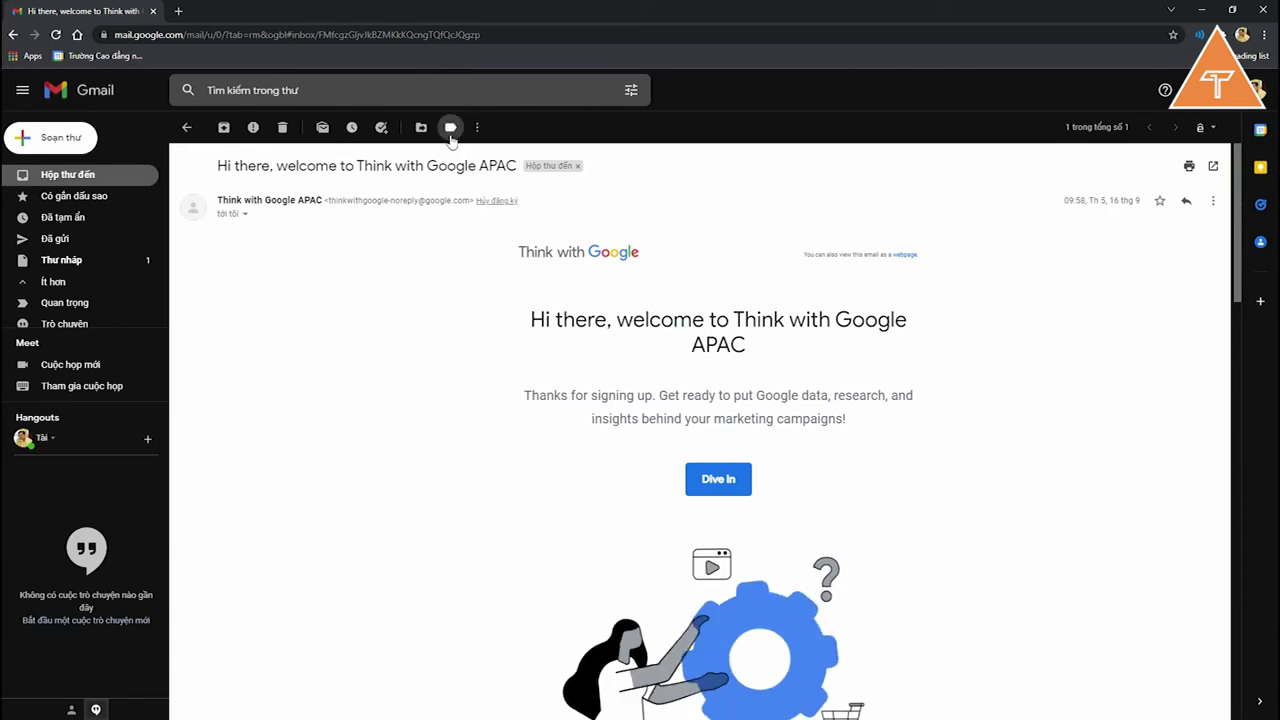
pyautogui.click(451, 130)
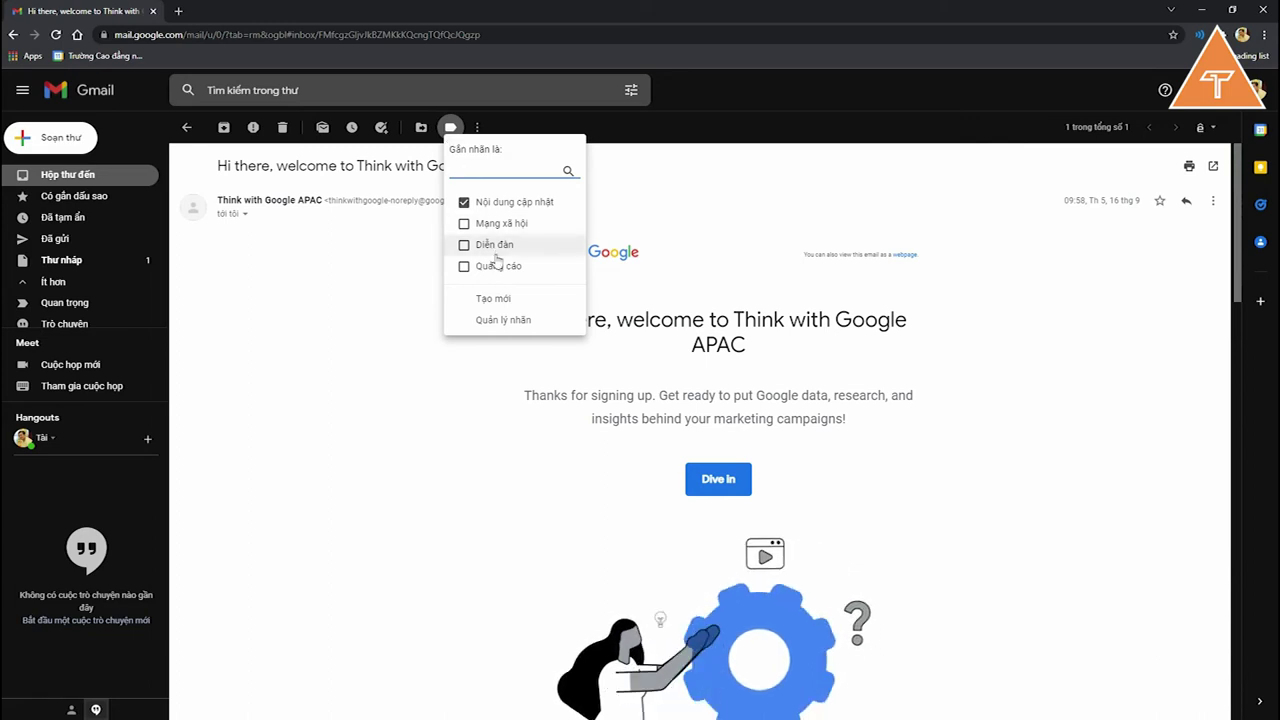
pyautogui.click(510, 302)
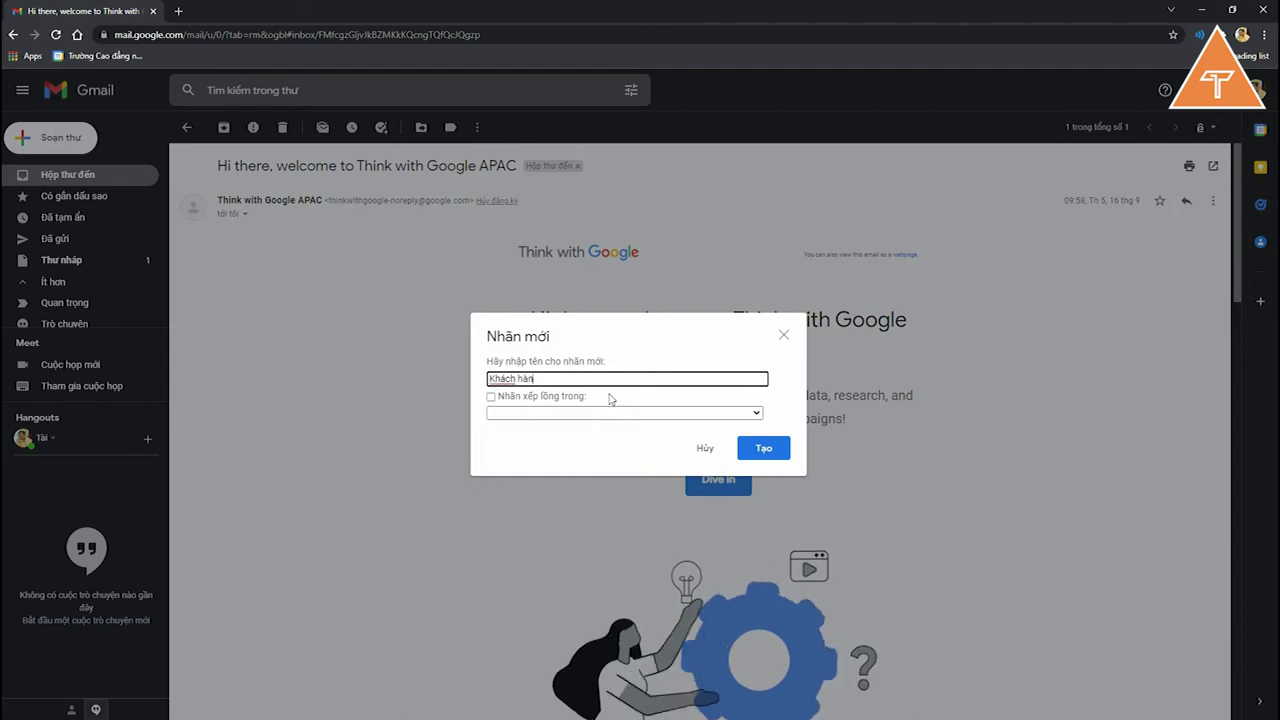
pyautogui.click(582, 397)
pyautogui.click(582, 397)
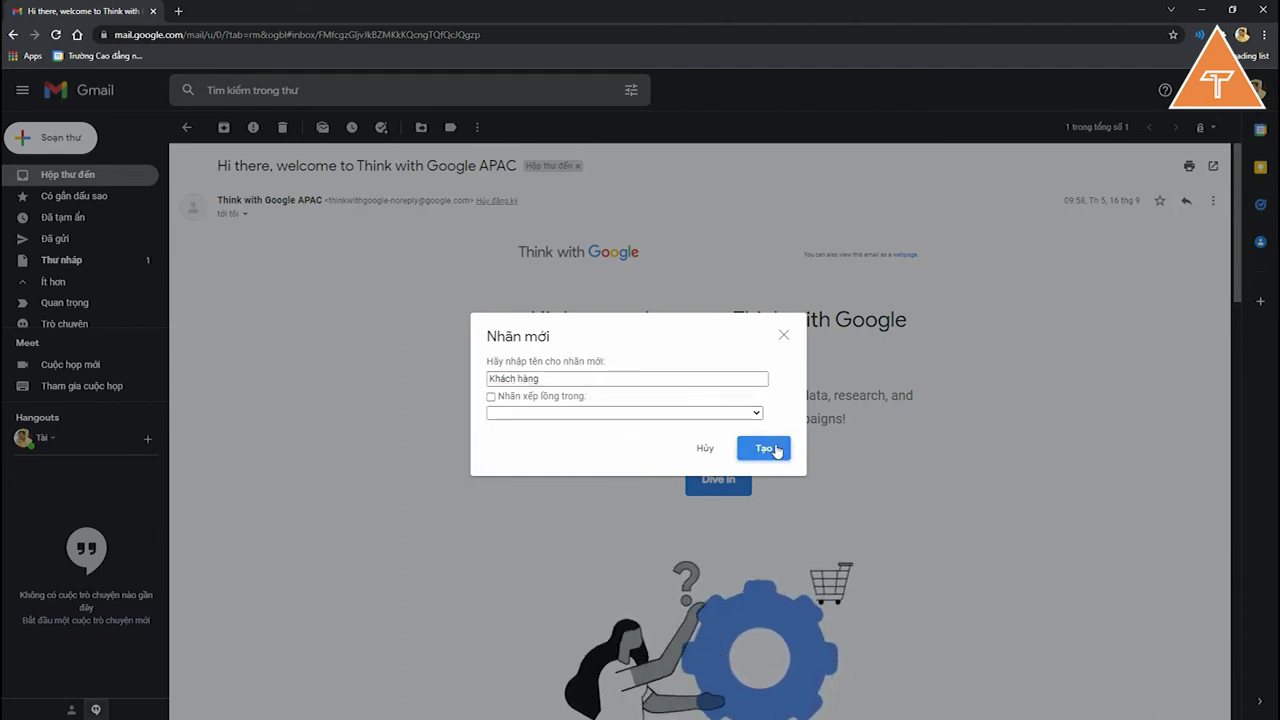
pyautogui.click(768, 448)
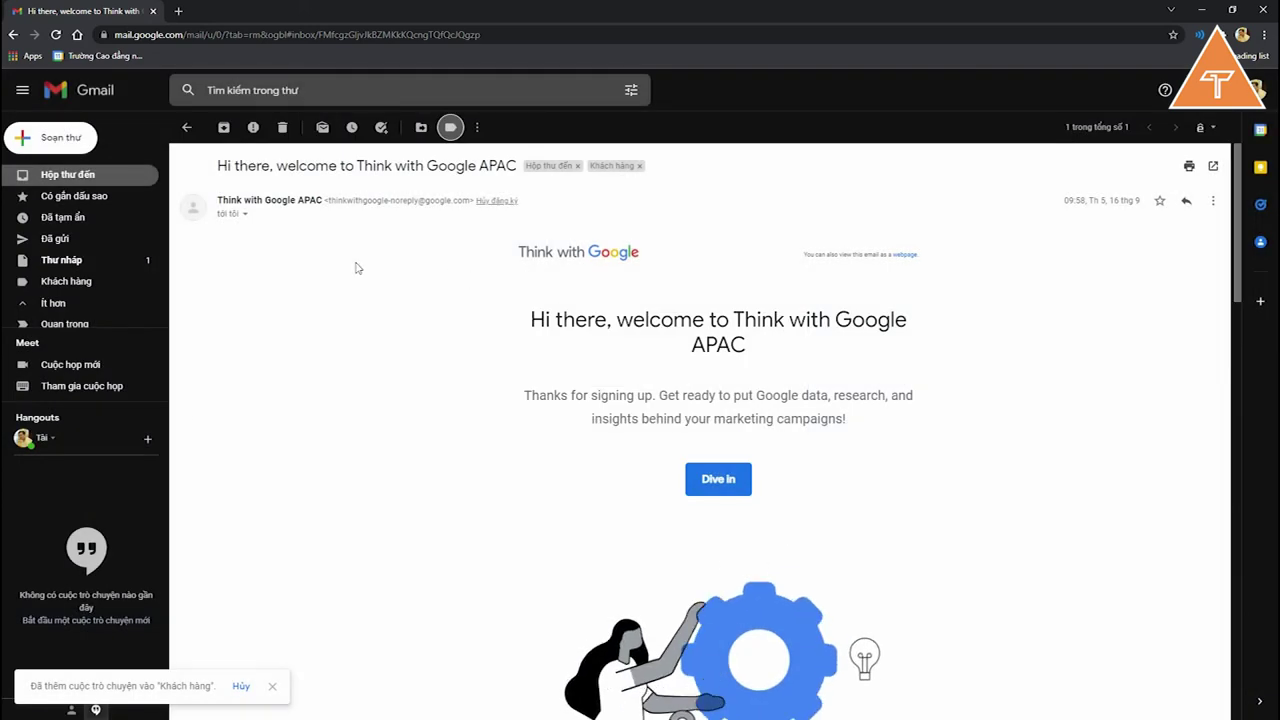
pyautogui.scroll(-2, 70, 280)
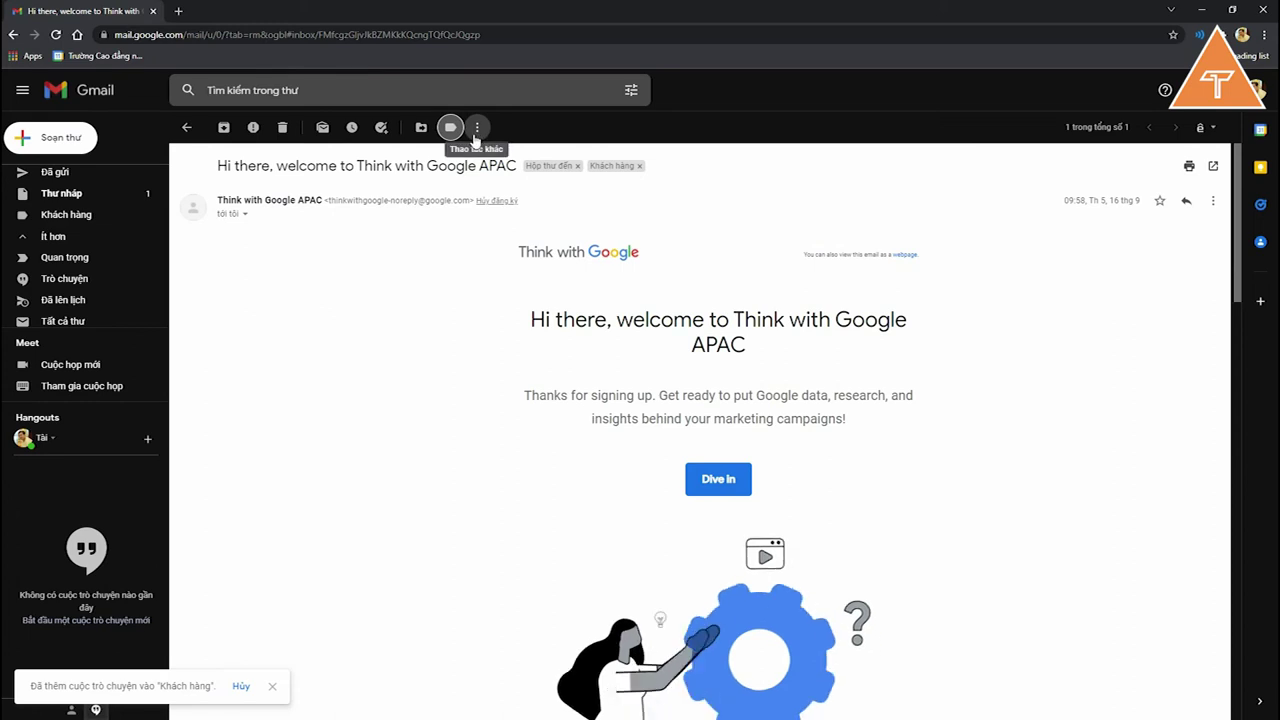
pyautogui.click(450, 127)
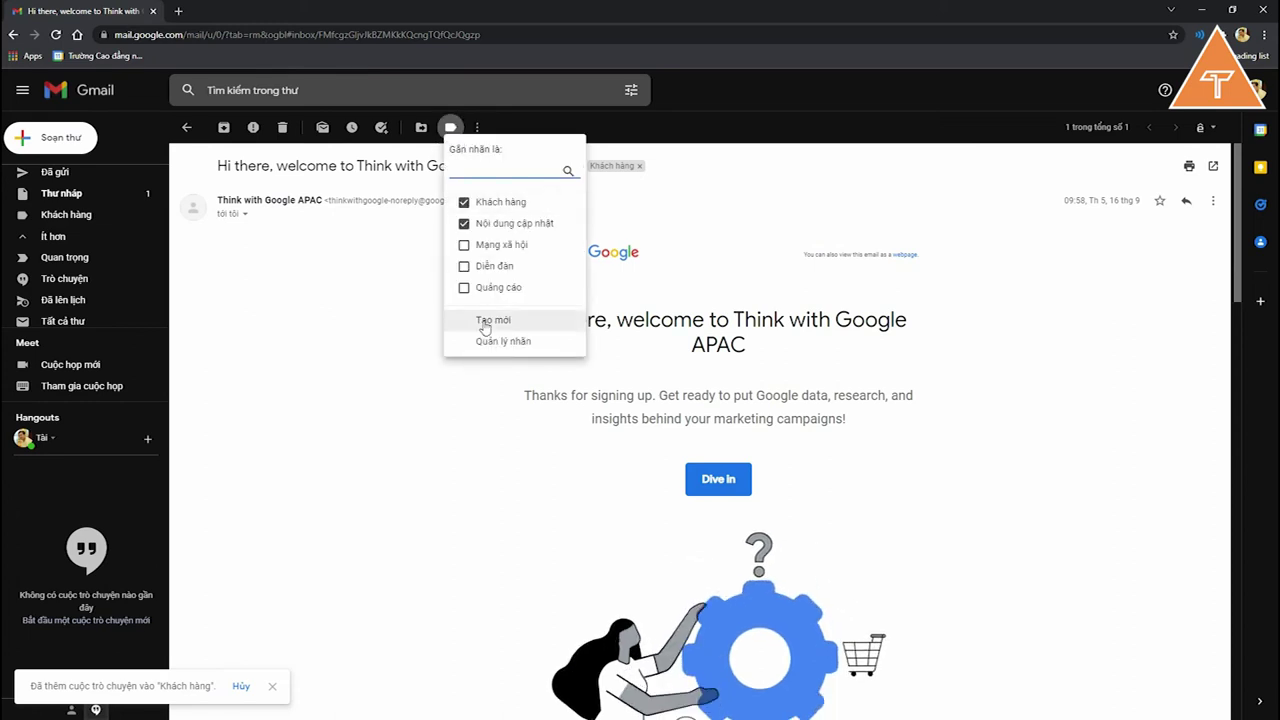
# Step: Create the label 'Công ty A' nested under Khách hàng and apply it to the email
pyautogui.click(490, 320)
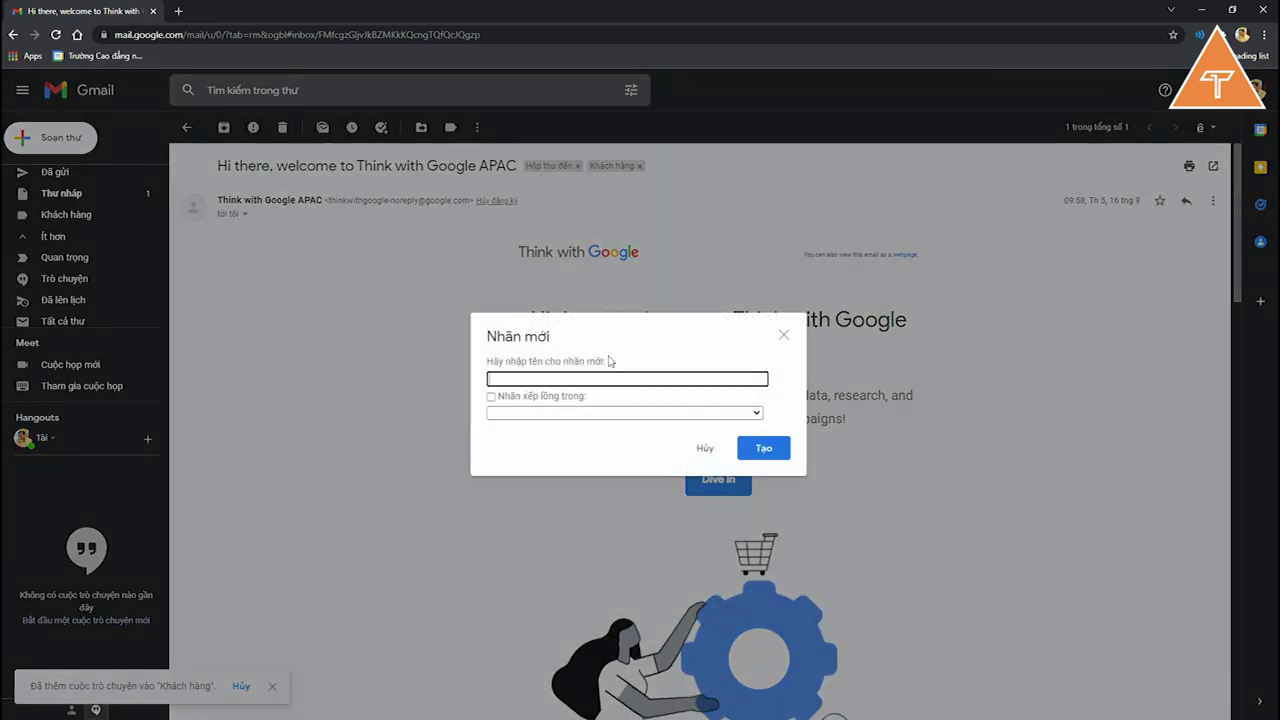
pyautogui.write('Khách hàn')
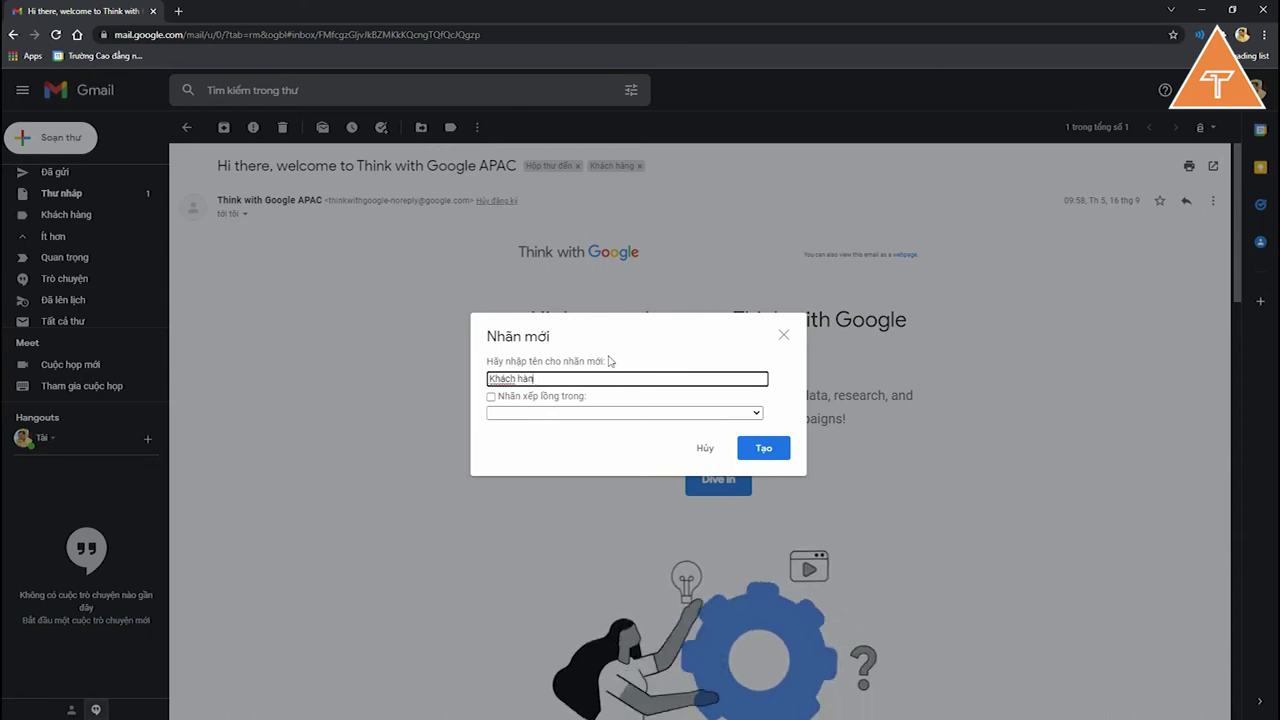
pyautogui.press('BackSpace')
pyautogui.press('BackSpace')
pyautogui.press('BackSpace')
pyautogui.press('BackSpace')
pyautogui.press('BackSpace')
pyautogui.write('Công ty A')
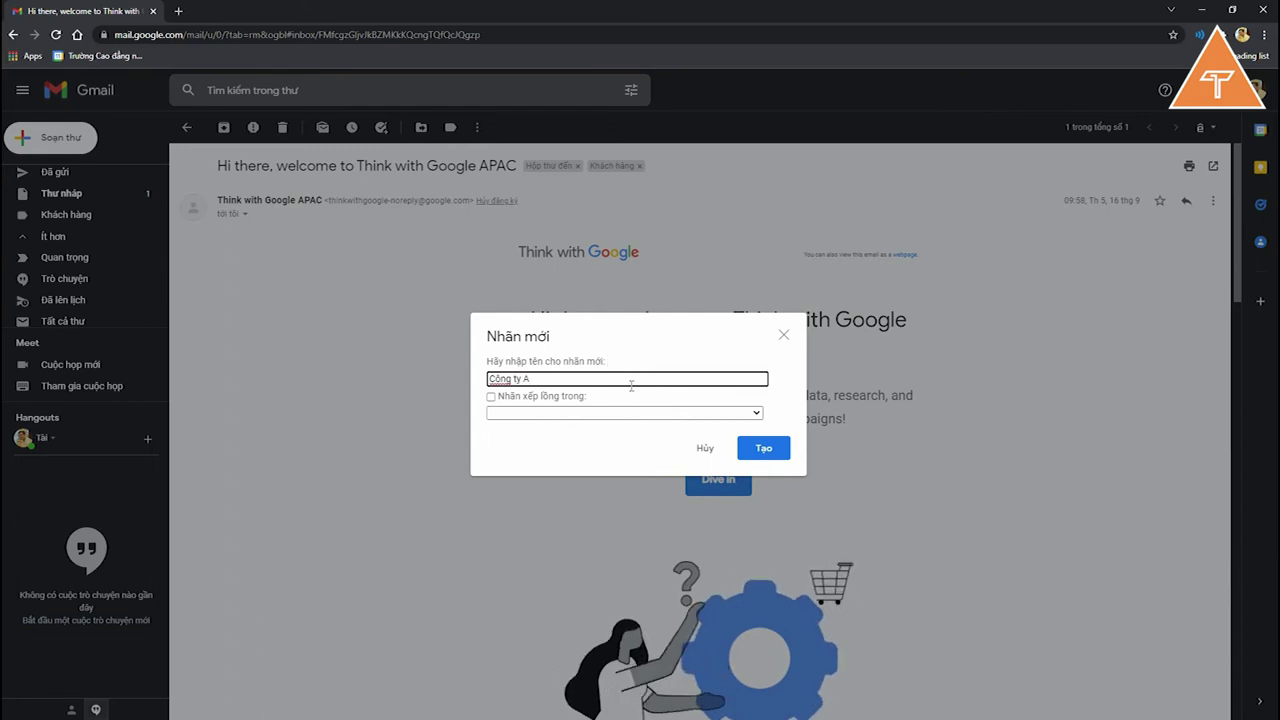
pyautogui.click(567, 398)
pyautogui.click(567, 413)
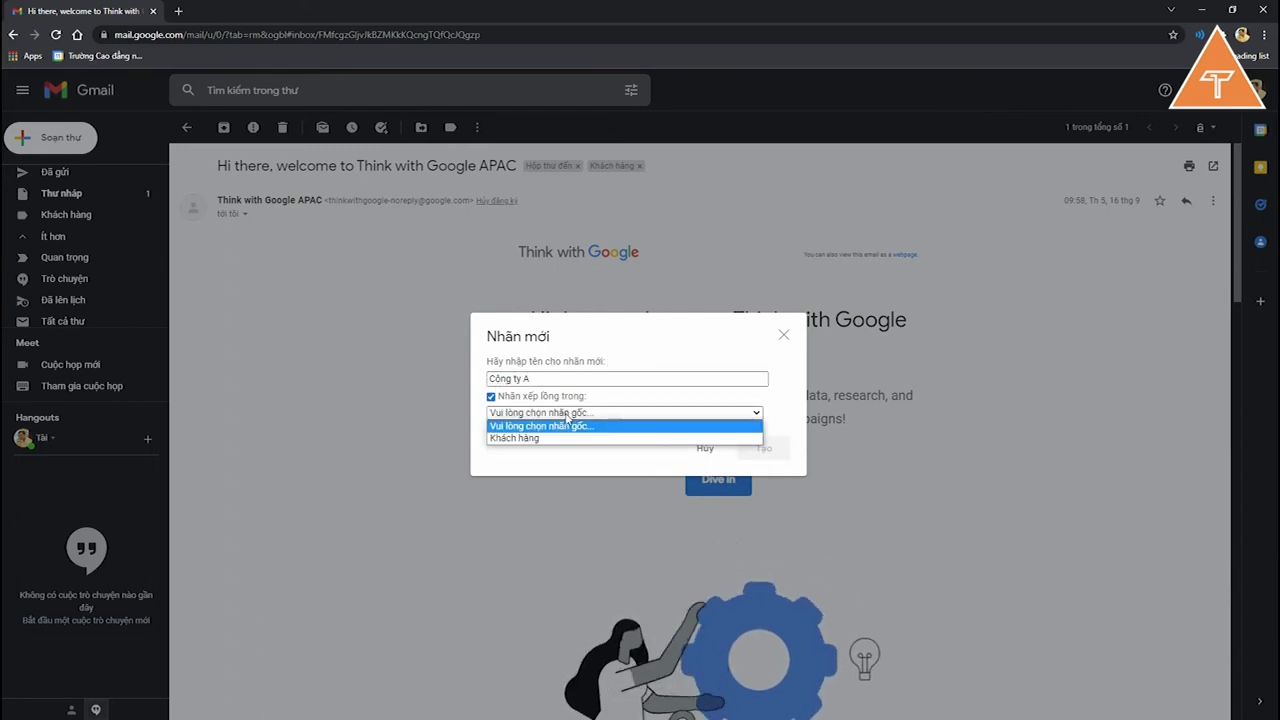
pyautogui.click(562, 438)
pyautogui.click(763, 448)
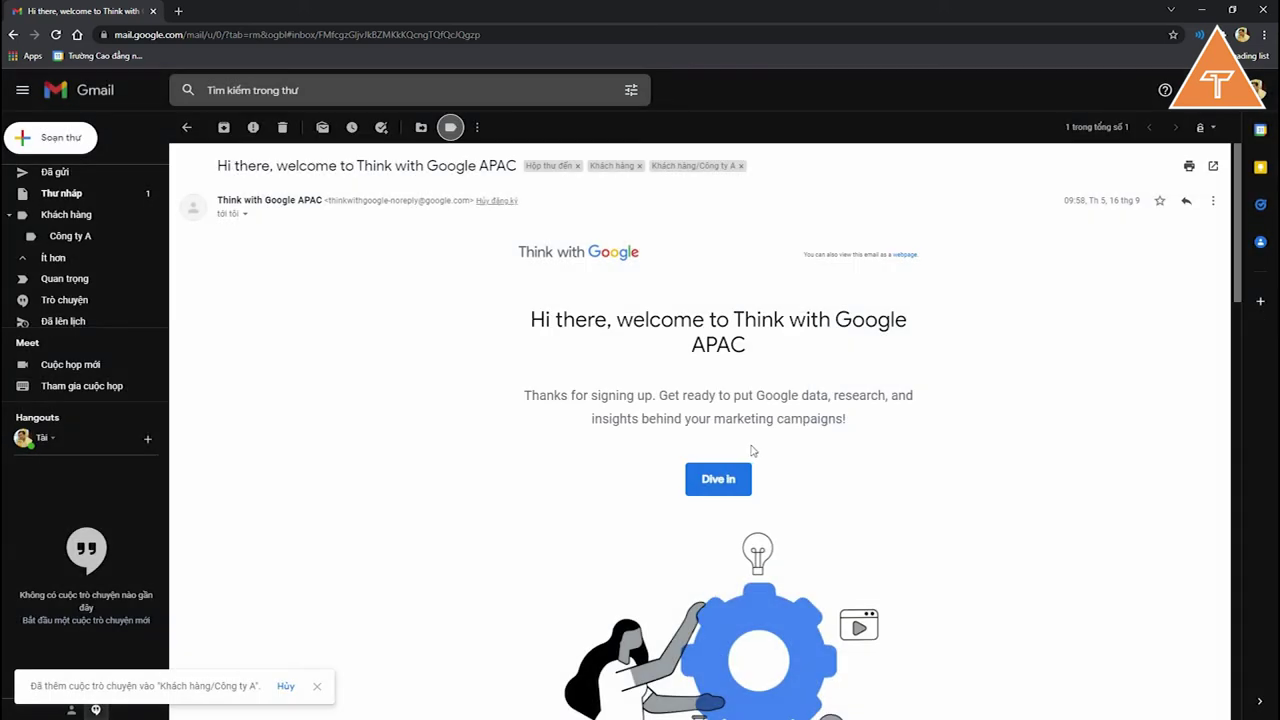
# Step: Create the label 'Công ty B' nested under Khách hàng
pyautogui.click(450, 128)
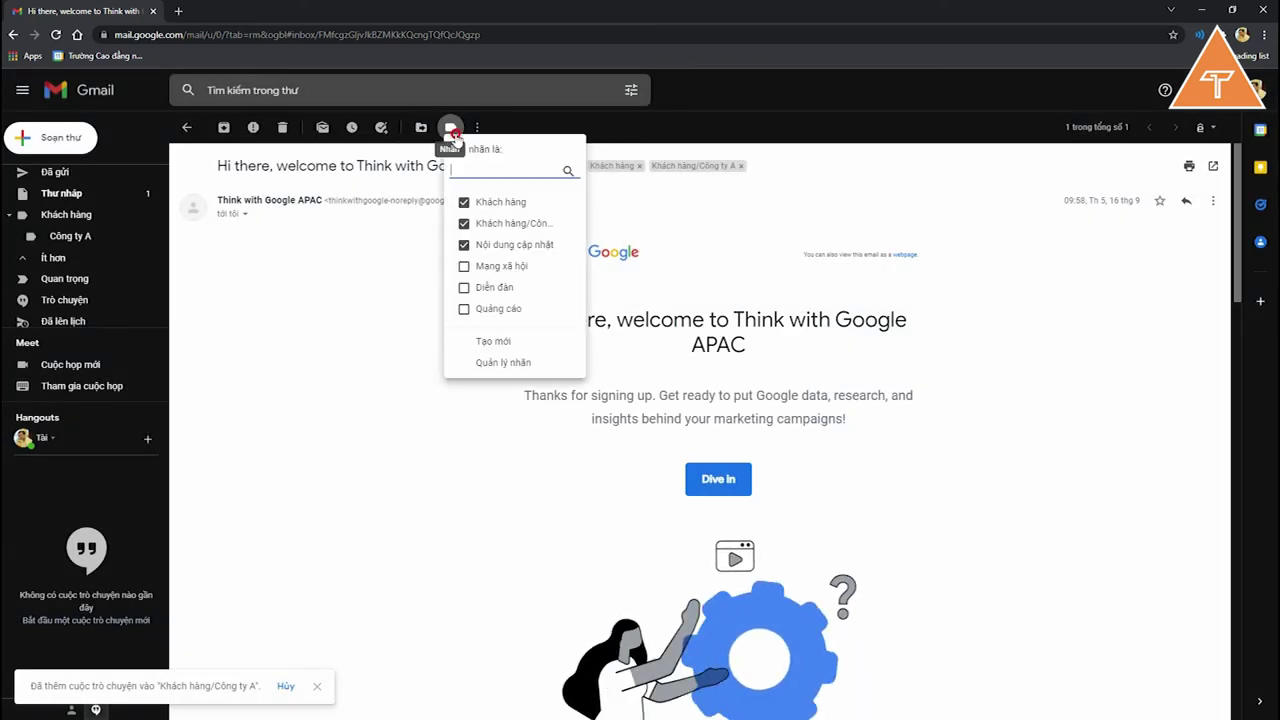
pyautogui.click(527, 343)
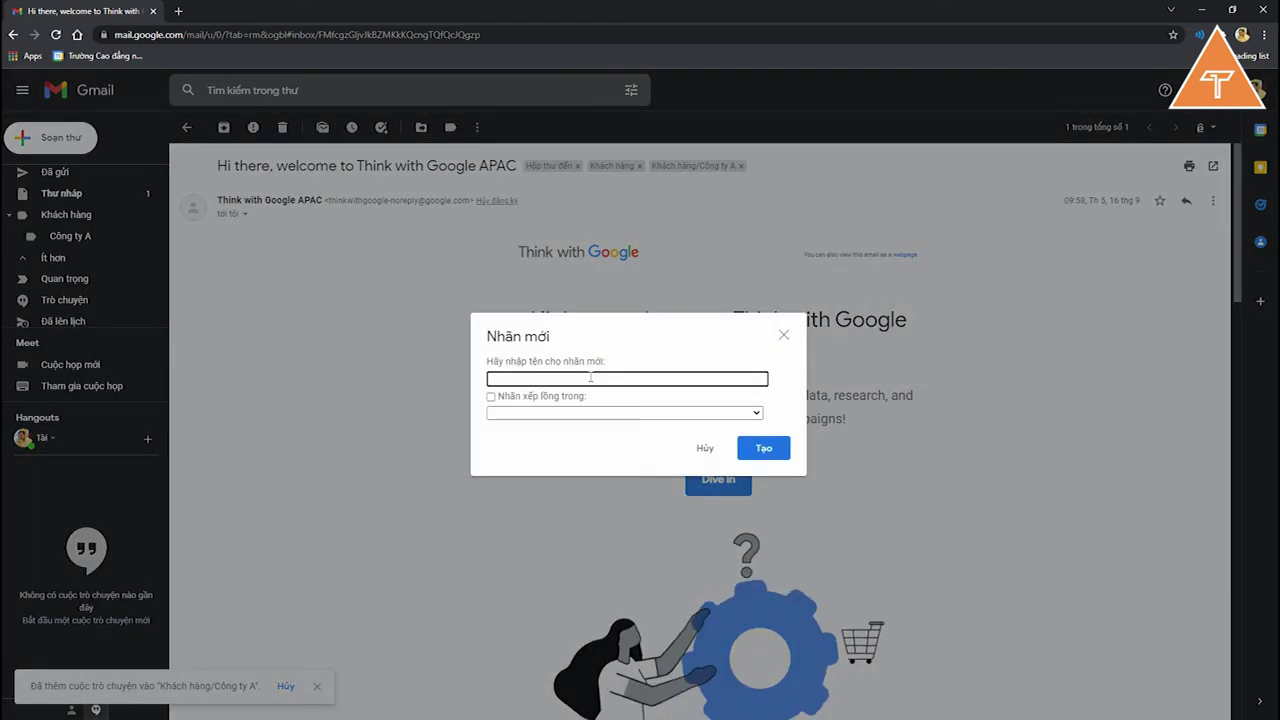
pyautogui.write('Cônbg')
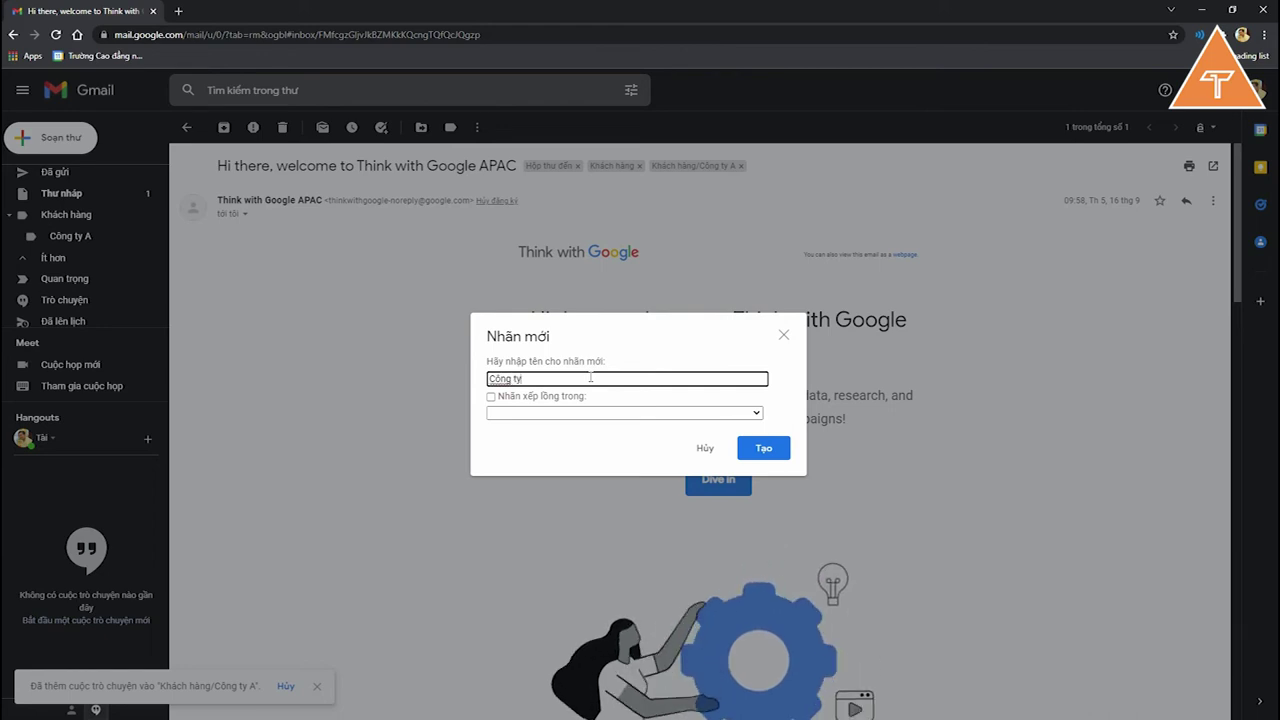
pyautogui.click(553, 397)
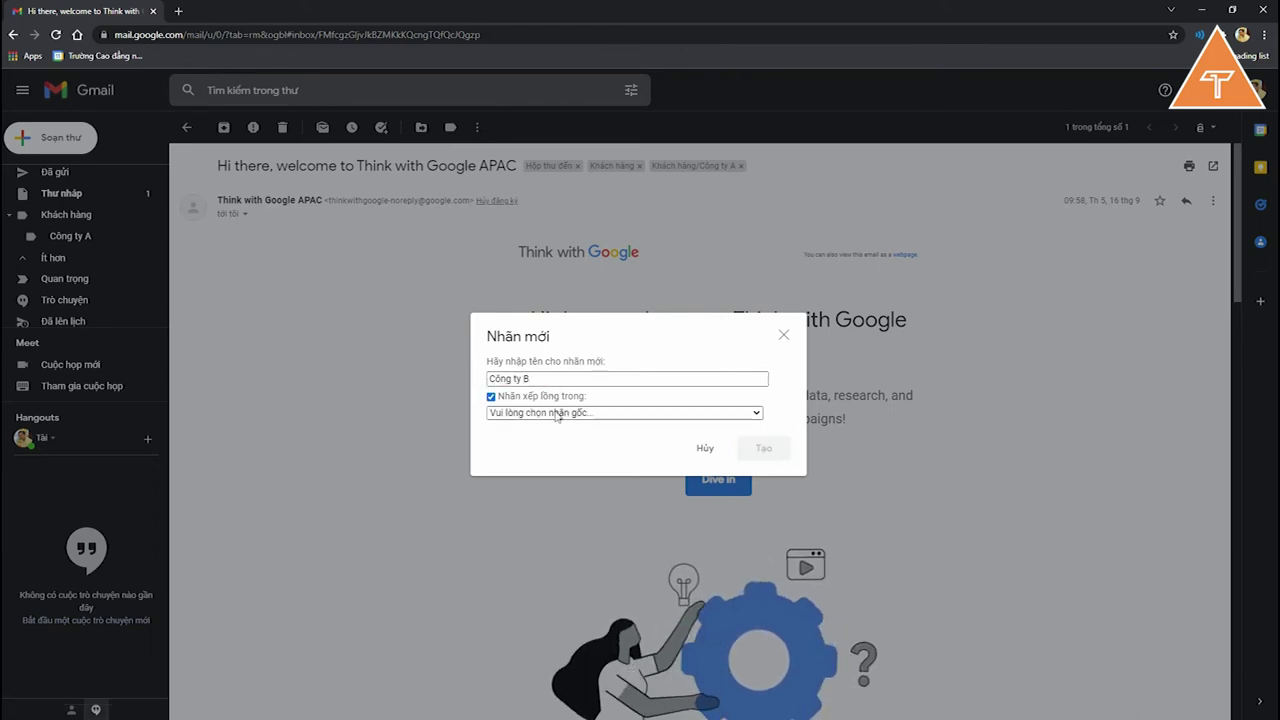
pyautogui.click(558, 413)
pyautogui.click(548, 446)
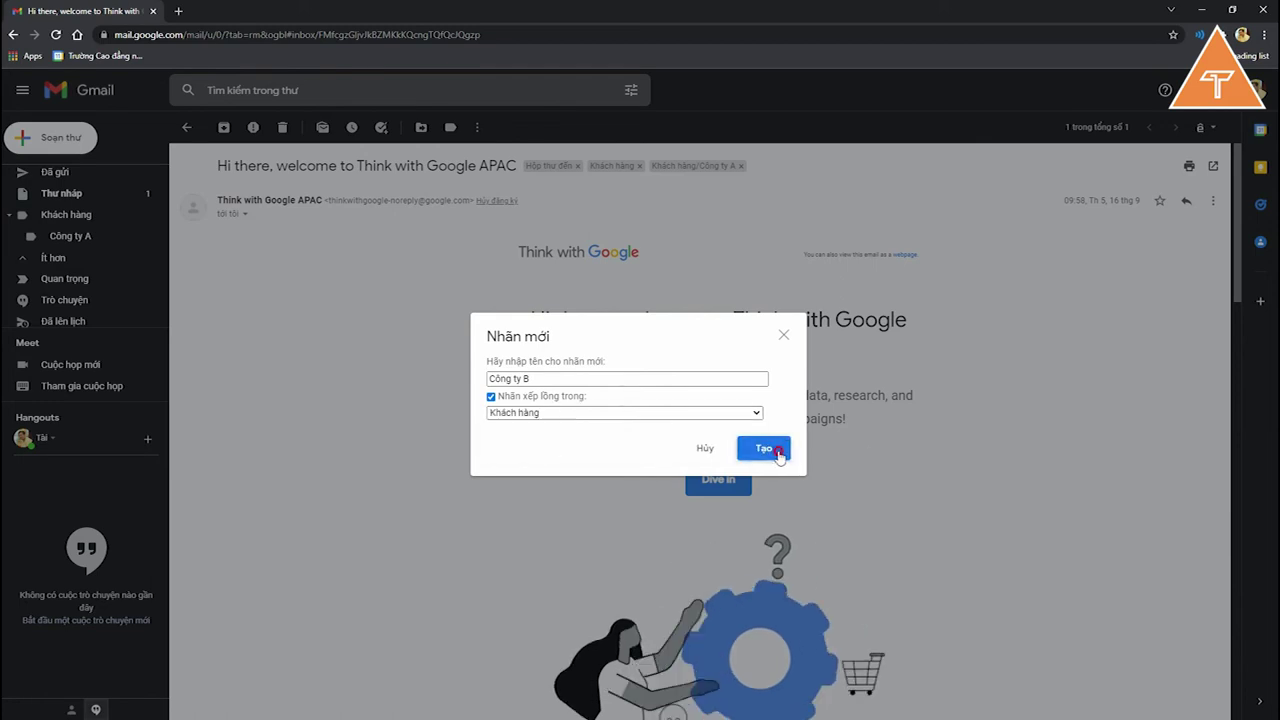
pyautogui.click(778, 450)
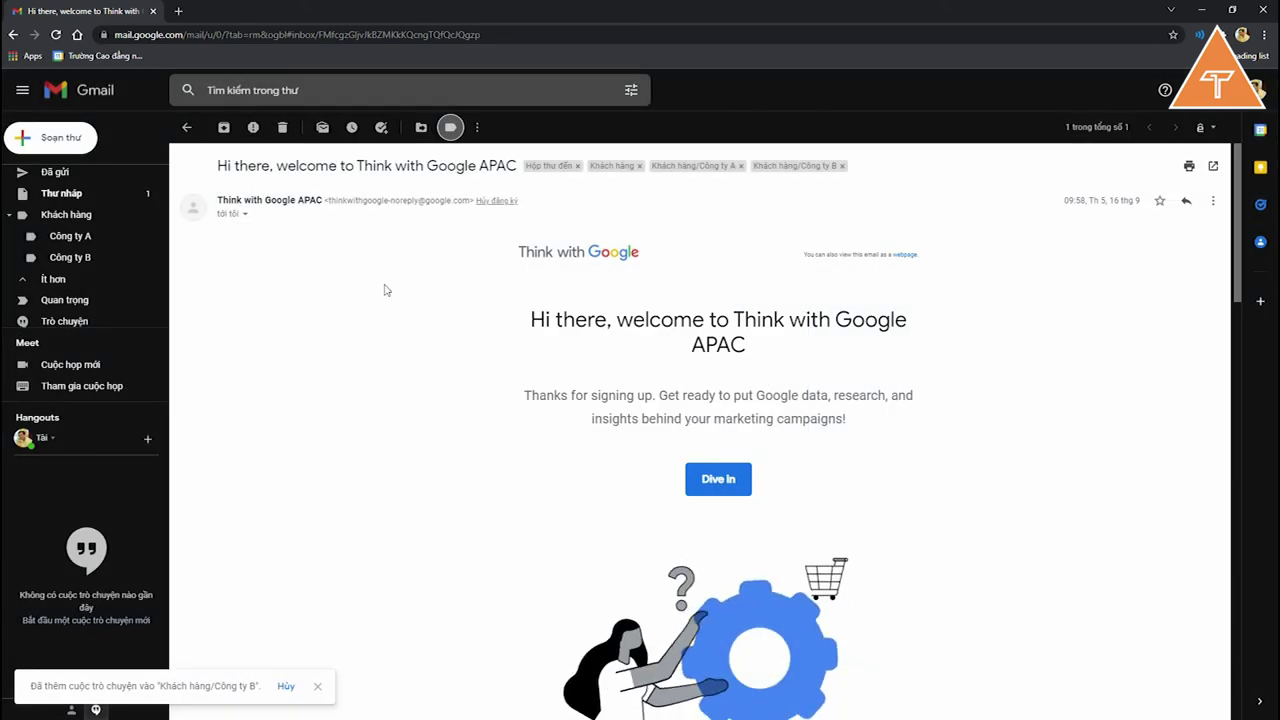
# Step: Apply a new top-level 'Văn bản' label to the Think with Google email, then go back to the inbox
pyautogui.click(451, 127)
pyautogui.click(480, 362)
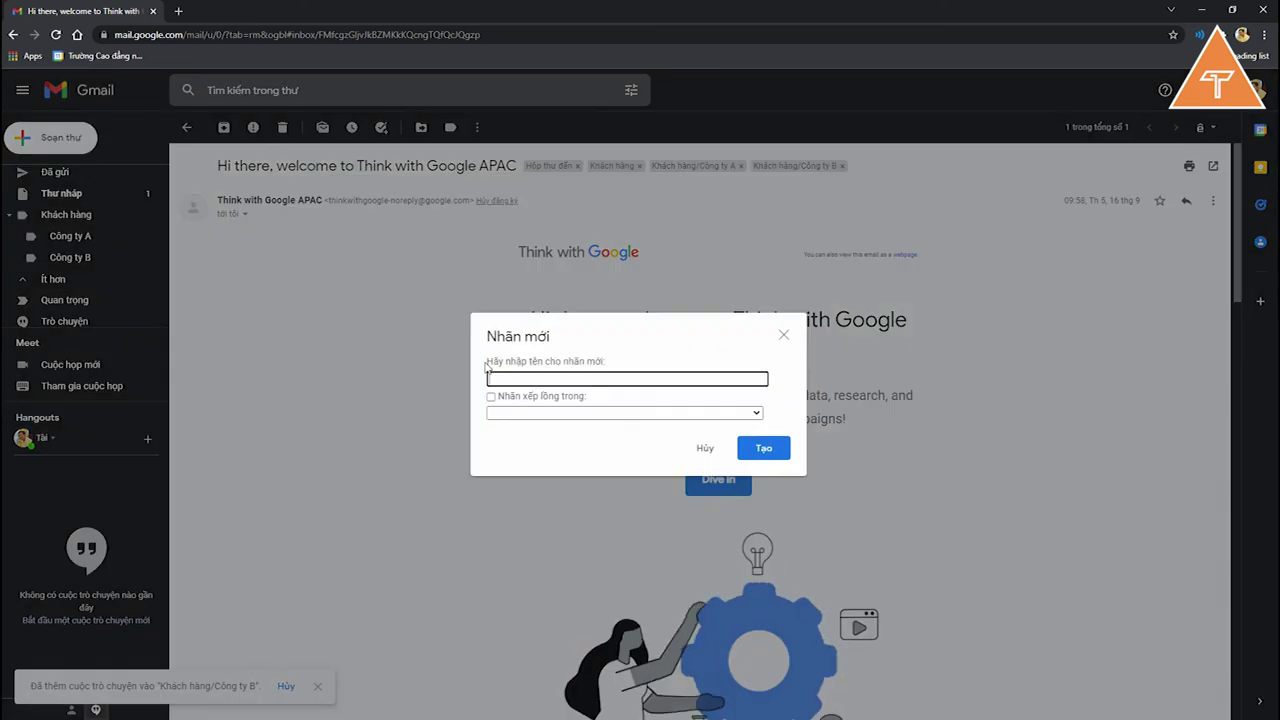
pyautogui.write('Văn bản')
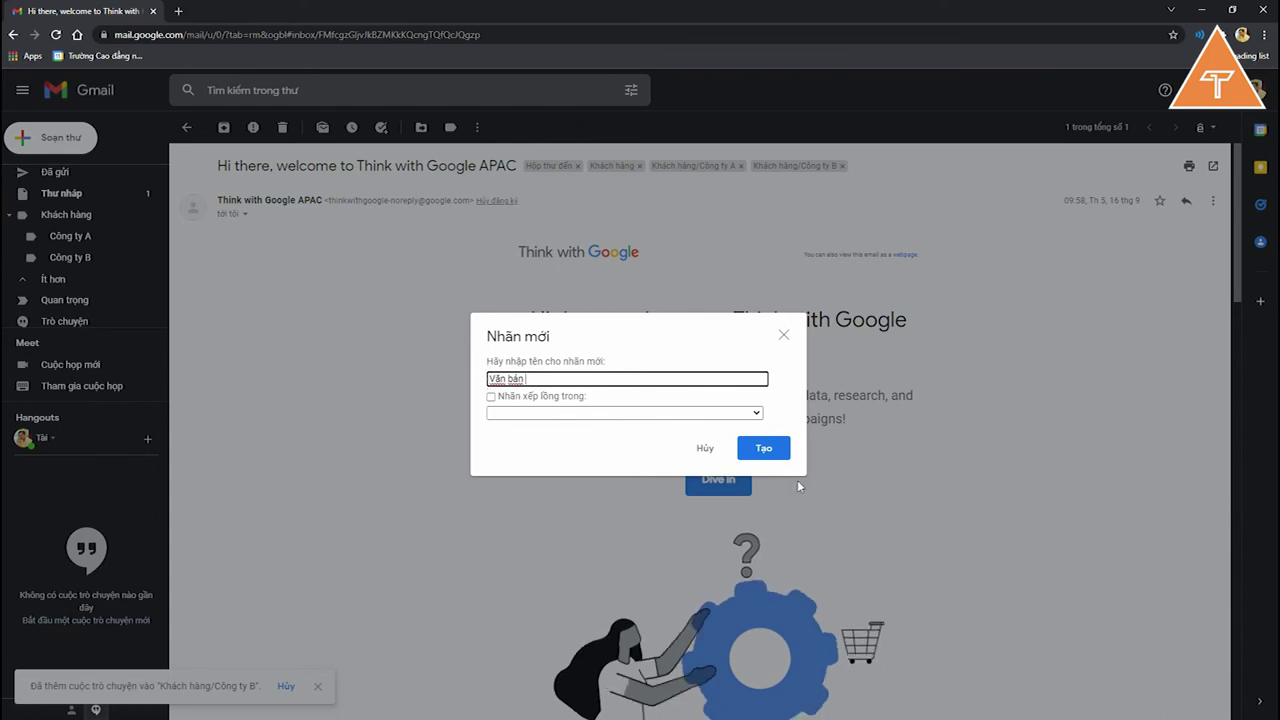
pyautogui.click(764, 448)
pyautogui.scroll(2, 104, 272)
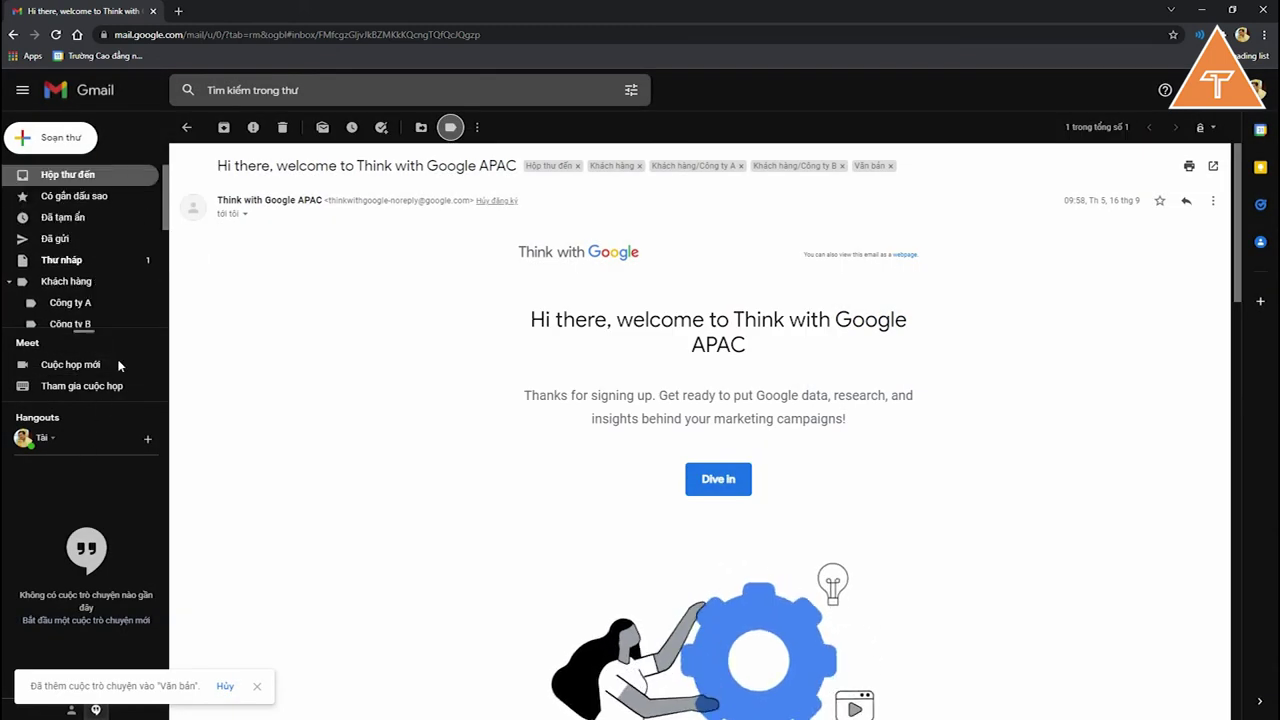
pyautogui.scroll(-2, 90, 260)
pyautogui.scroll(2, 80, 250)
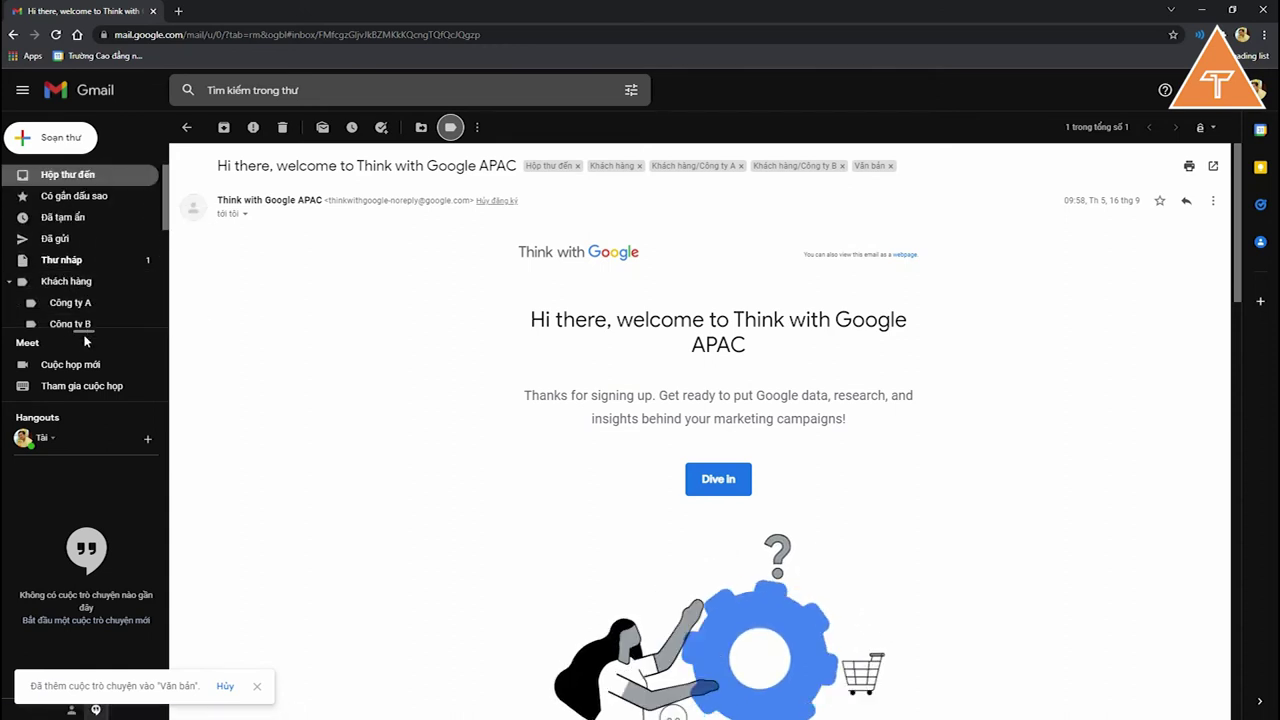
pyautogui.moveTo(80, 330)
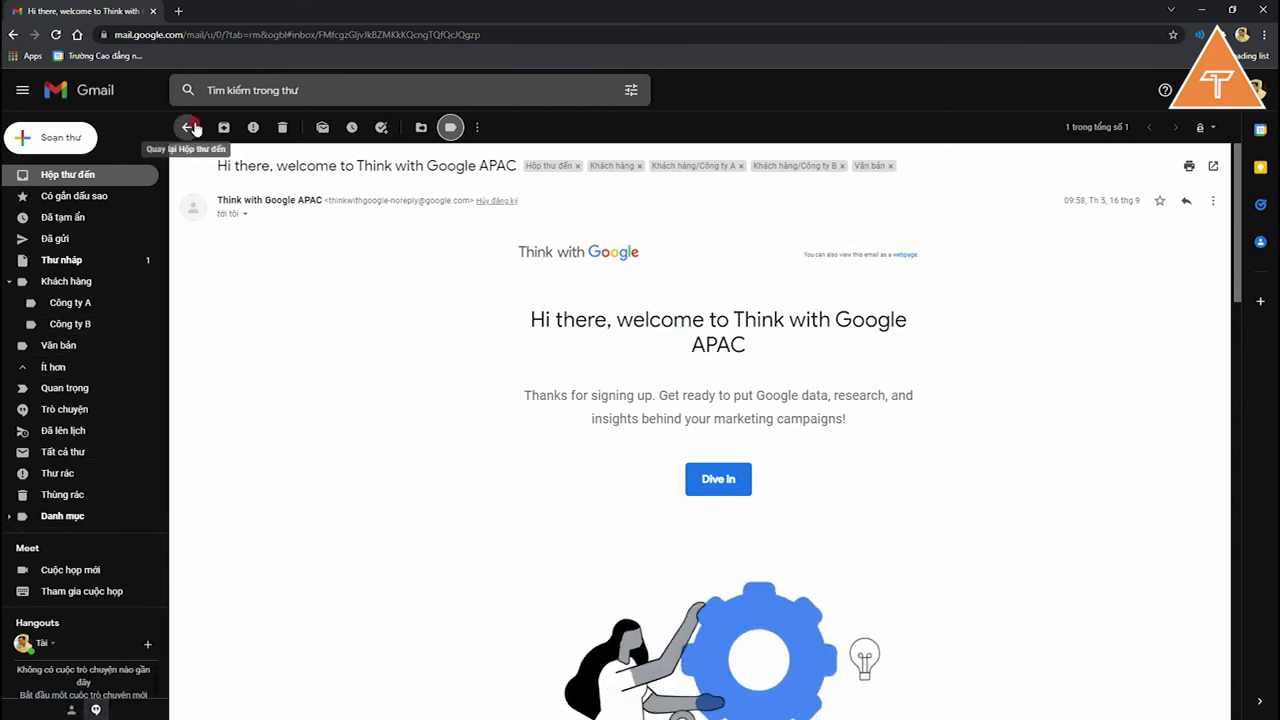
pyautogui.click(190, 127)
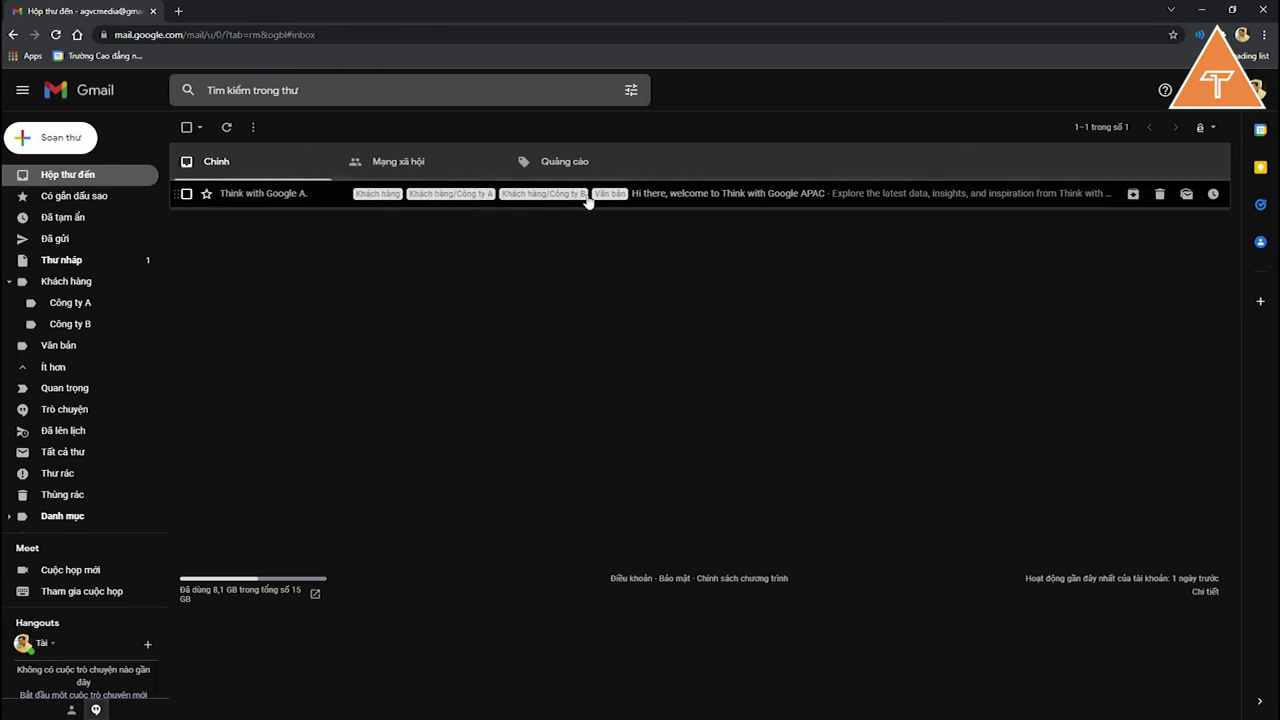
# Step: Remove the Khách hàng, Công ty A, Công ty B and Văn bản labels from the welcome email
pyautogui.click(423, 200)
pyautogui.click(451, 127)
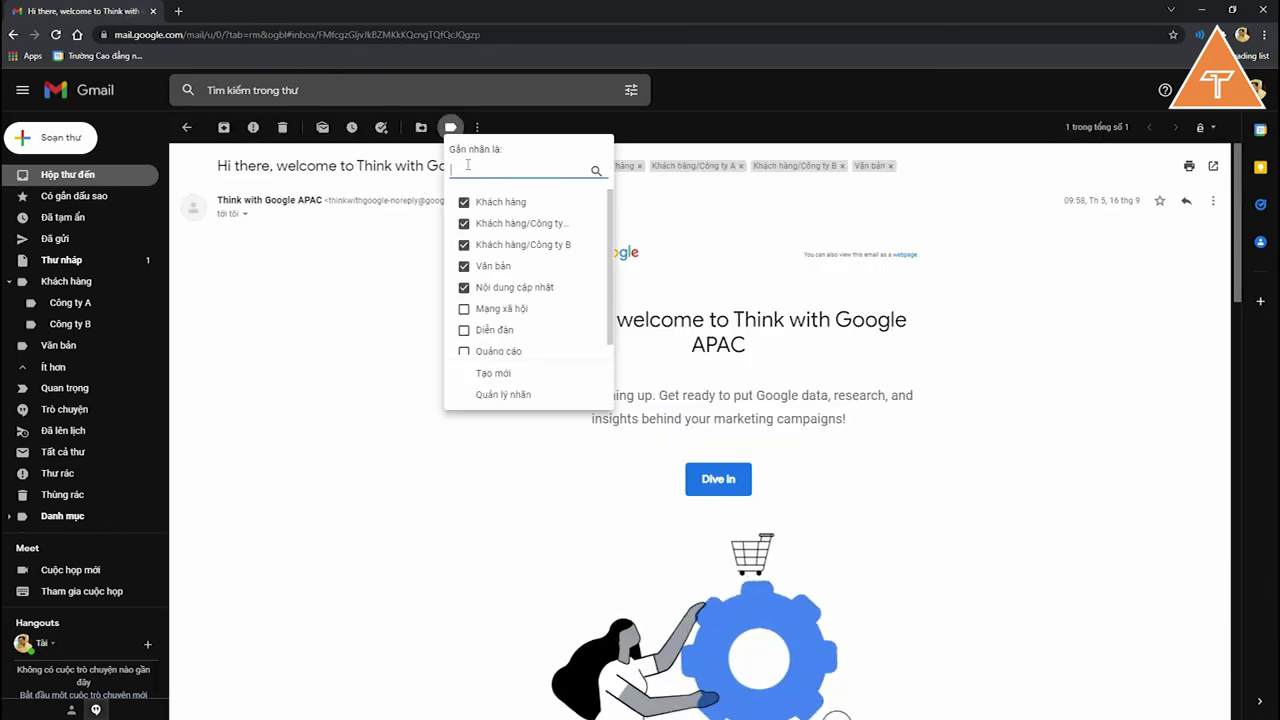
pyautogui.click(463, 202)
pyautogui.click(463, 223)
pyautogui.click(460, 245)
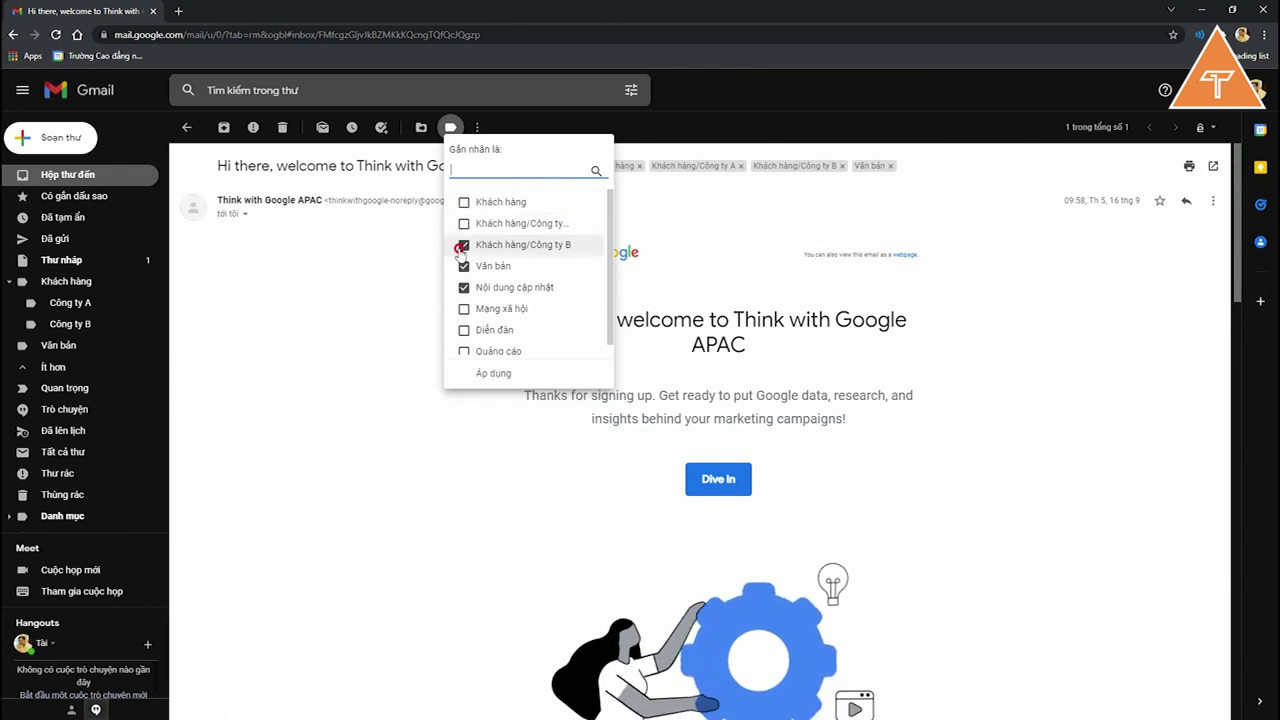
pyautogui.click(463, 266)
pyautogui.click(493, 373)
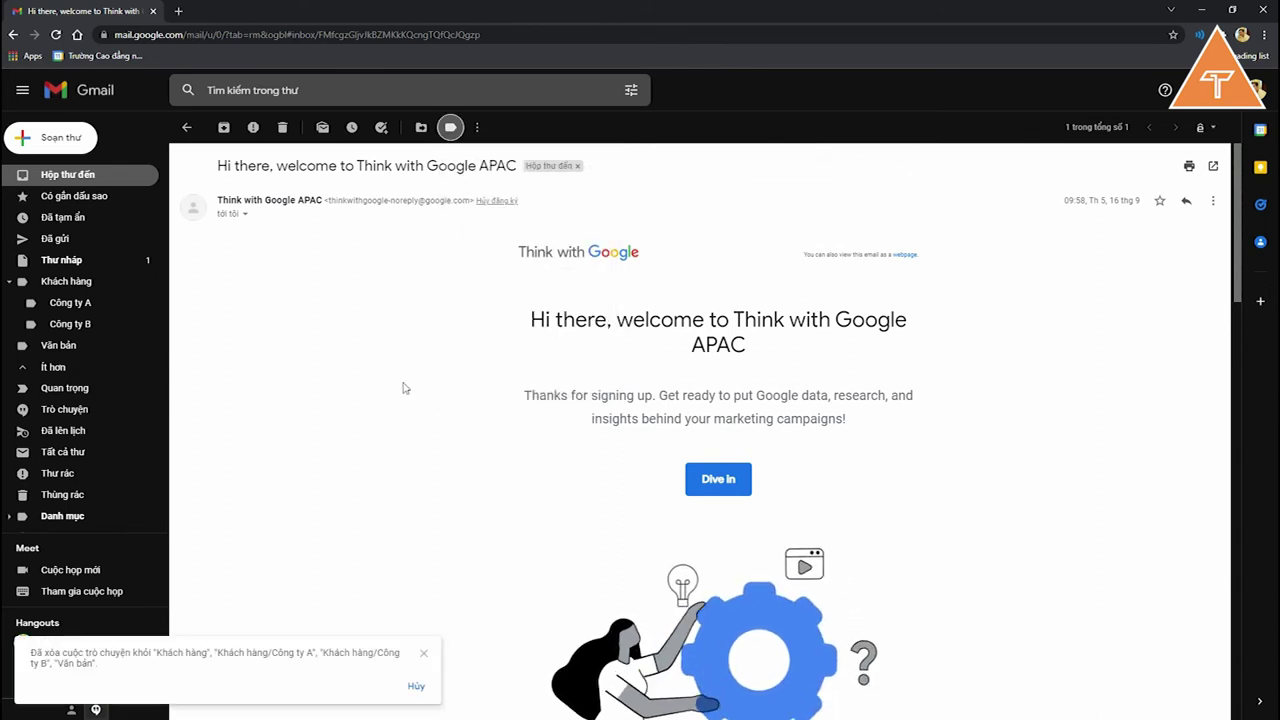
# Step: From the inbox list, apply the Khách hàng/Công ty A label to the welcome email
pyautogui.click(186, 127)
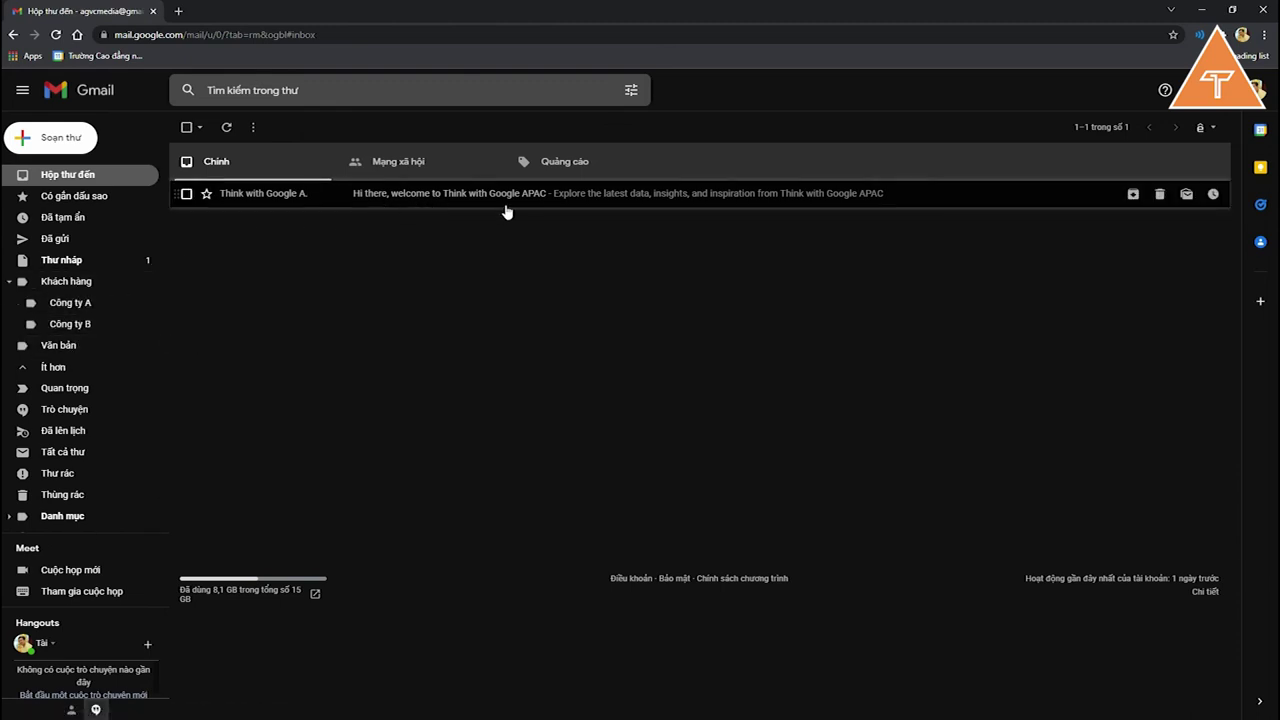
pyautogui.click(186, 194)
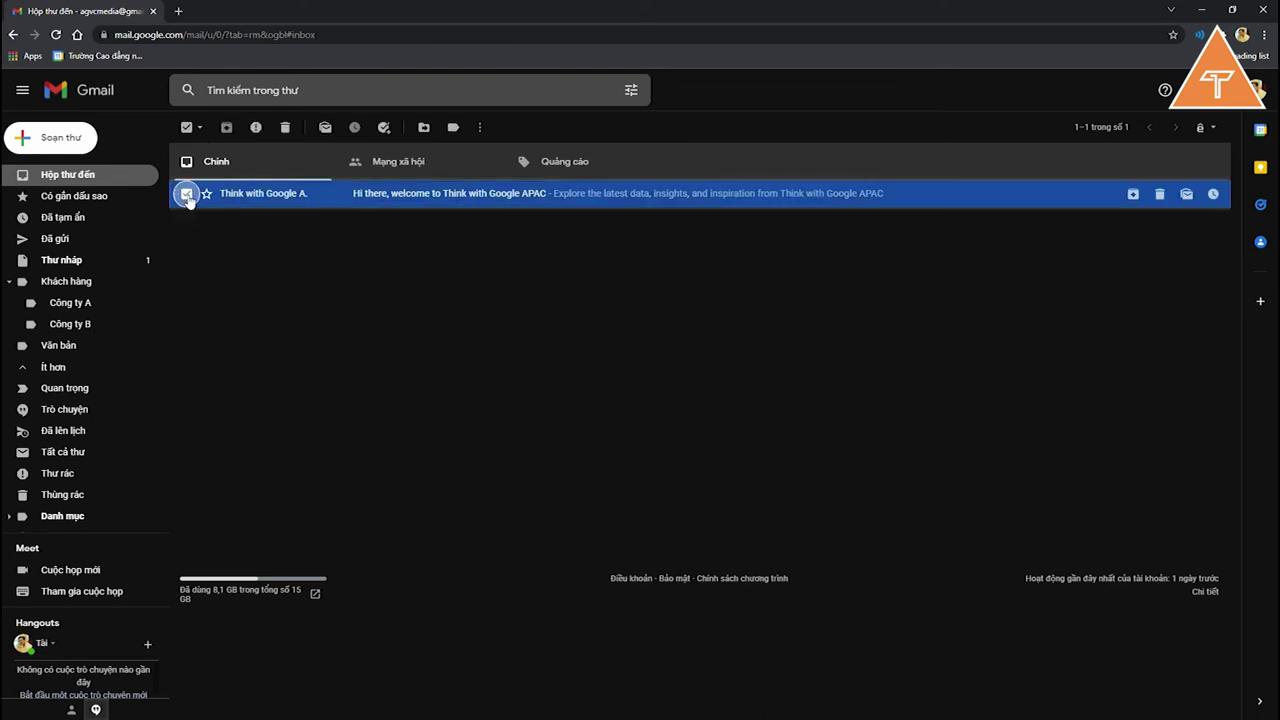
pyautogui.click(453, 127)
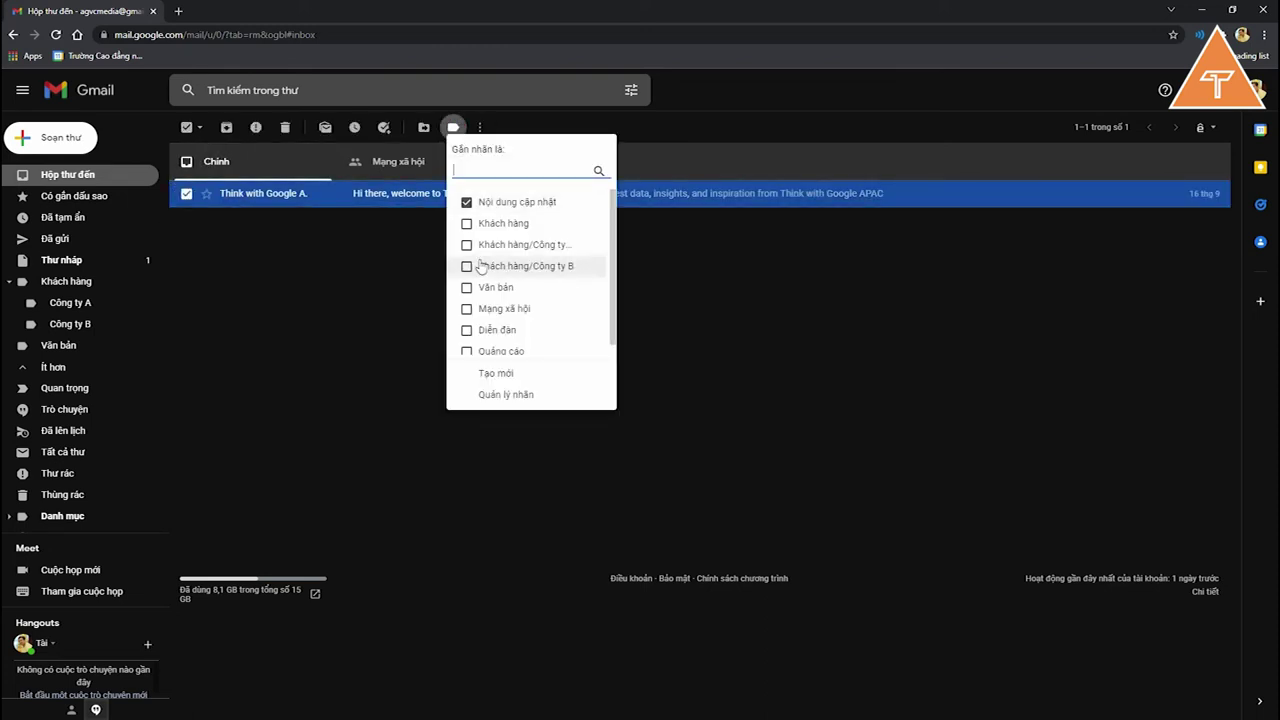
pyautogui.click(496, 246)
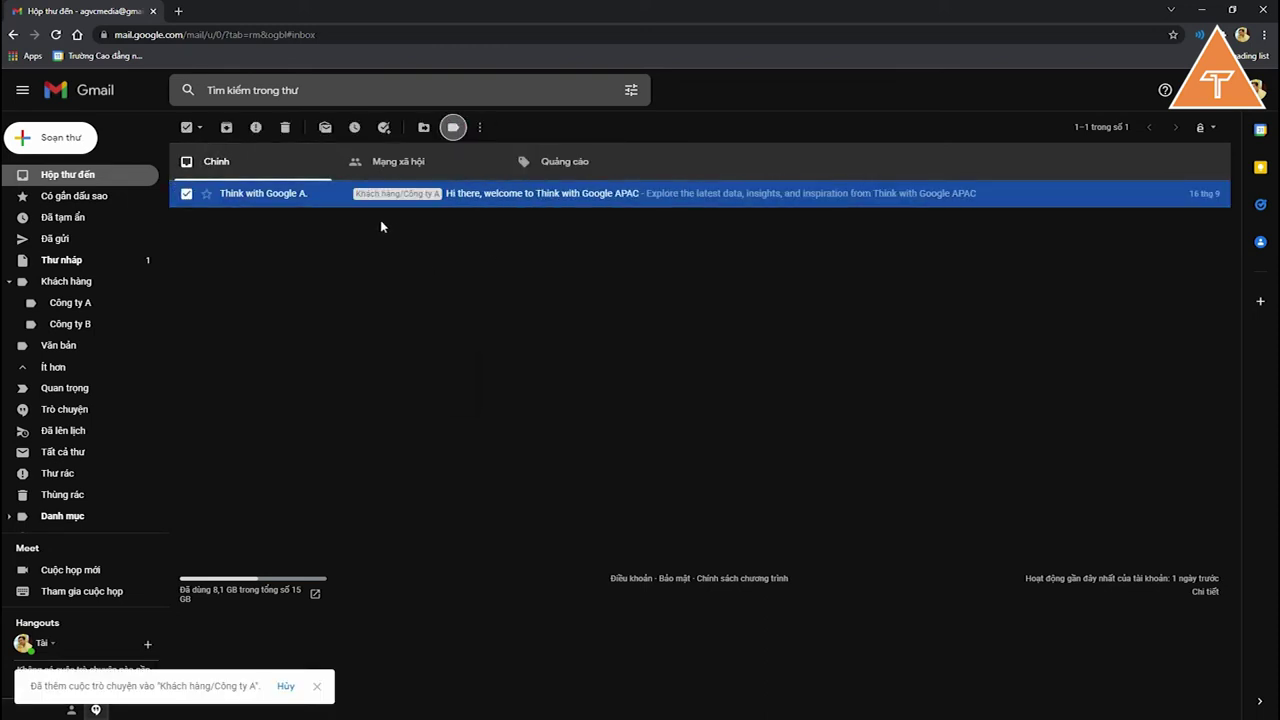
pyautogui.click(186, 194)
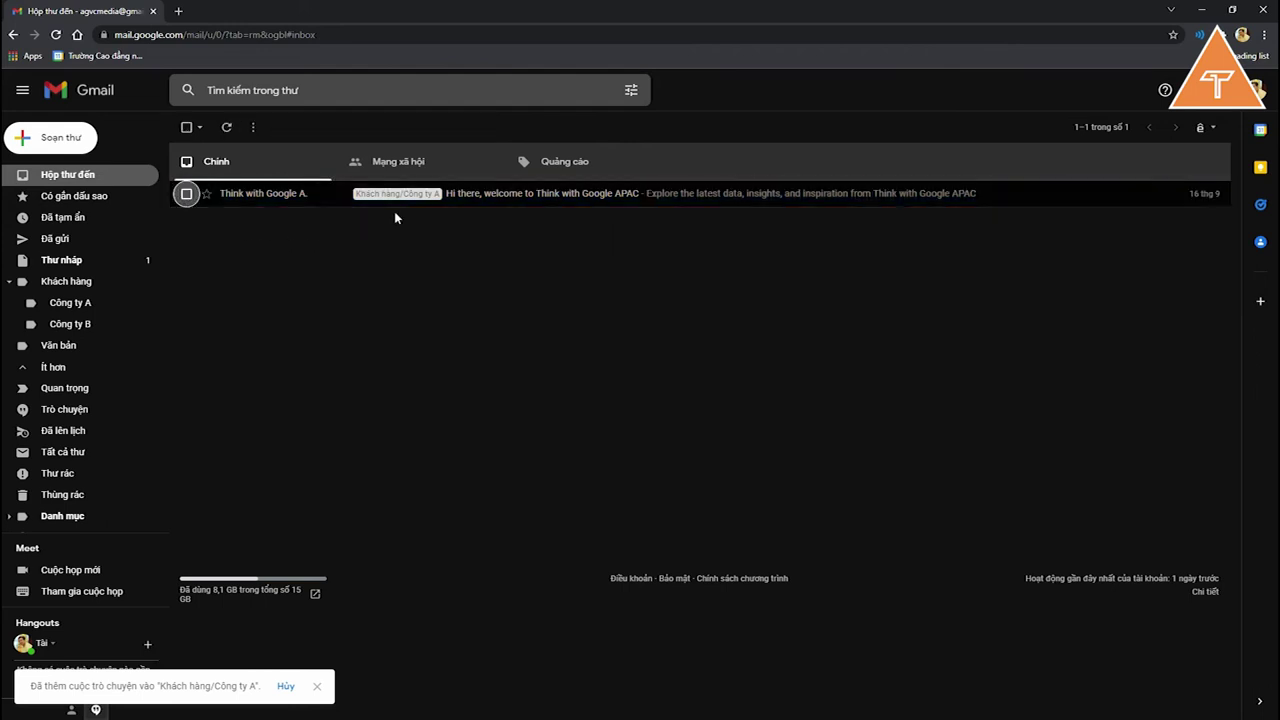
# Step: Browse the Công ty A and Công ty B label views, ending on Công ty A, and expand the folder list
pyautogui.click(95, 305)
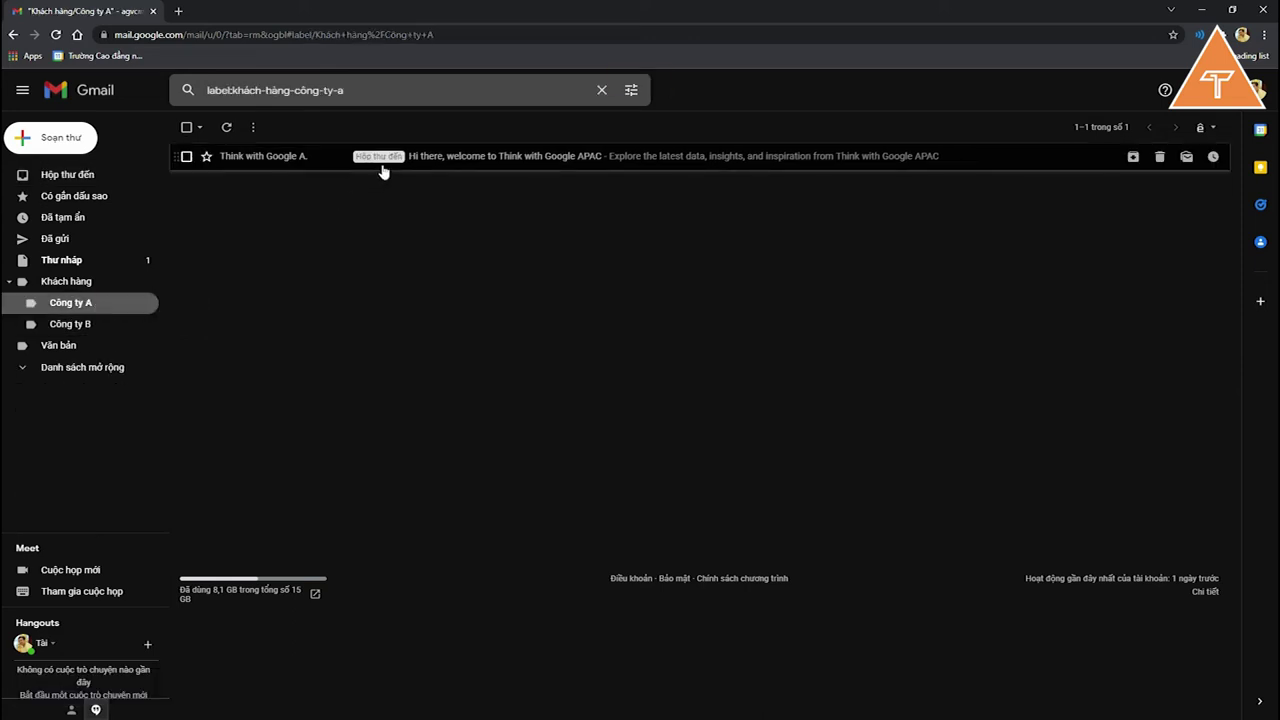
pyautogui.click(93, 324)
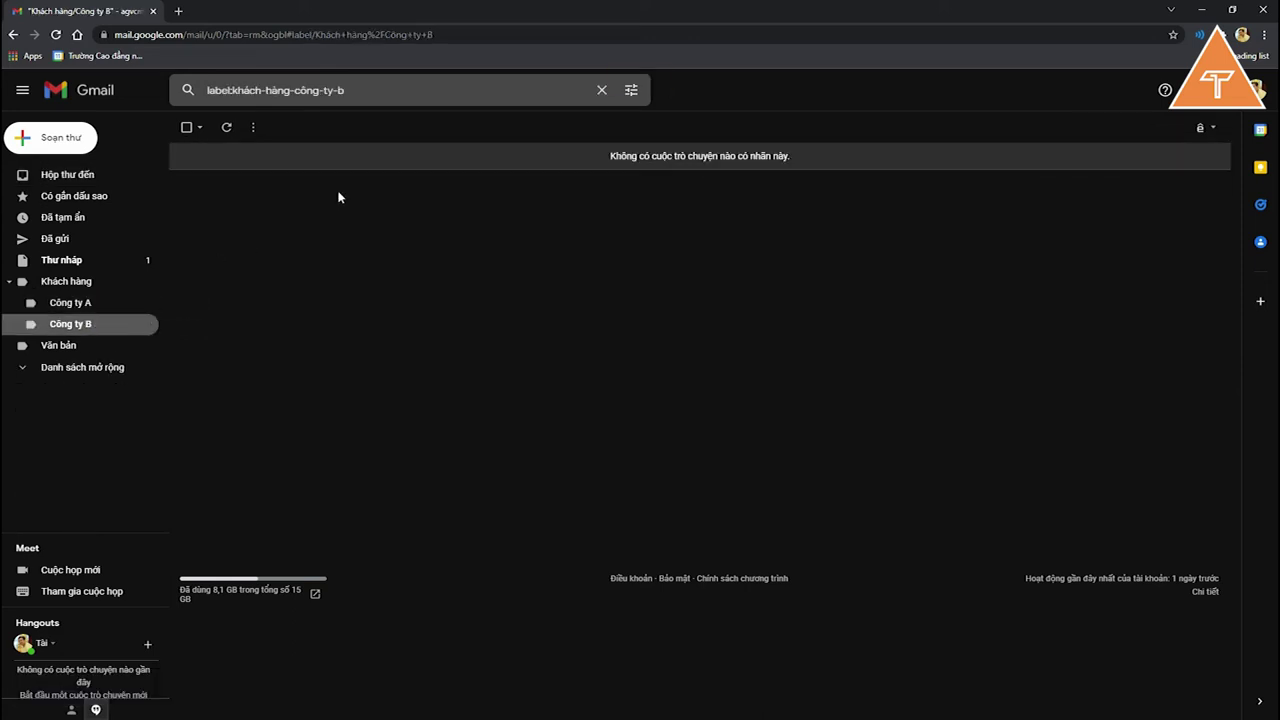
pyautogui.click(75, 303)
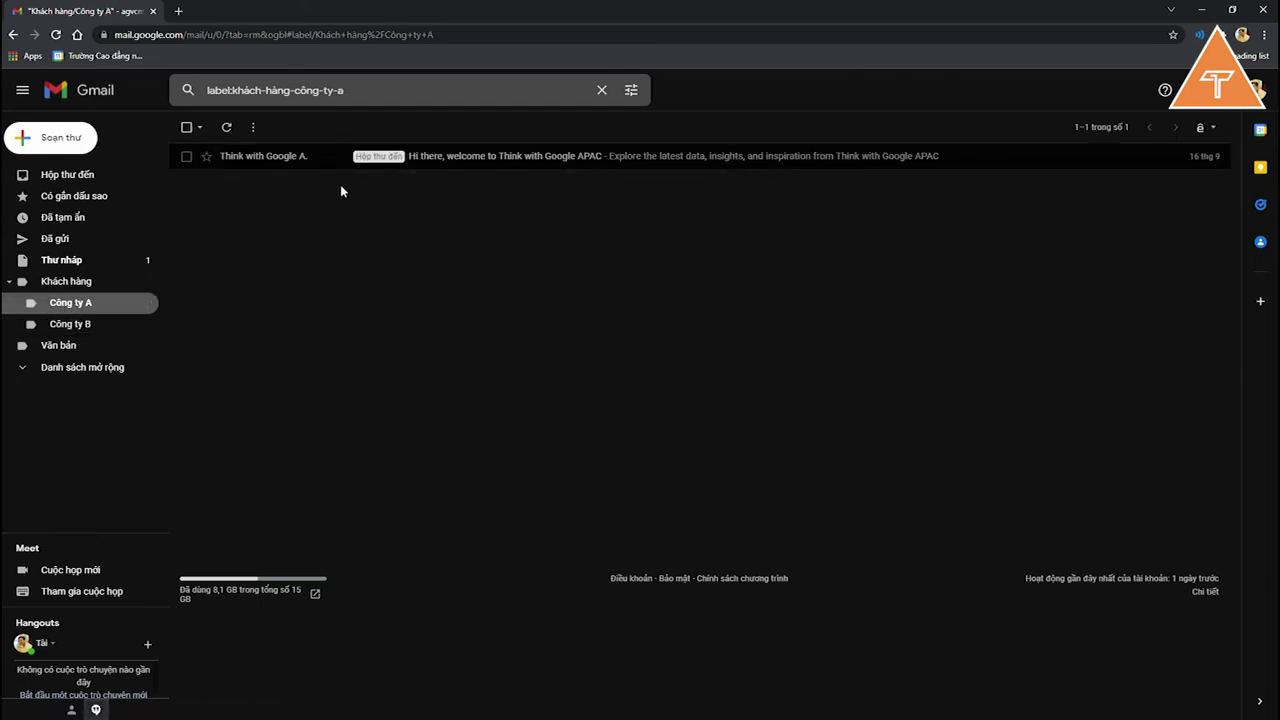
pyautogui.click(49, 372)
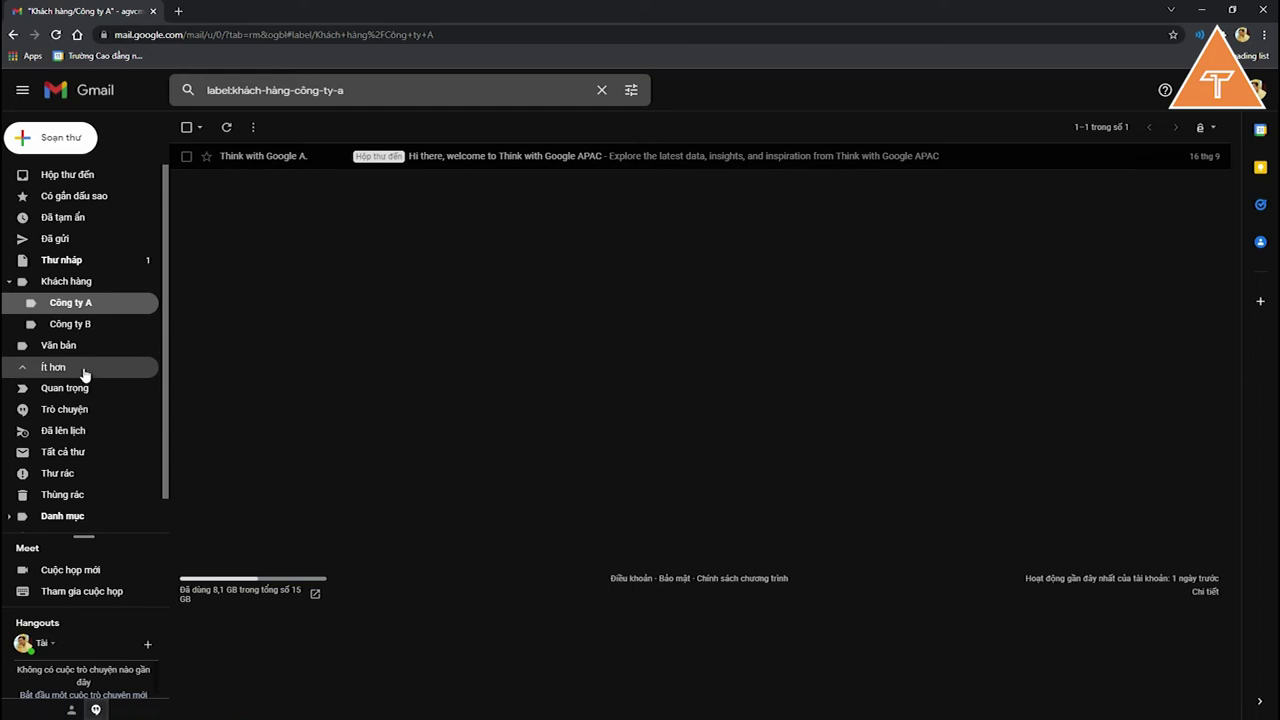
# Step: Set the Công ty A label's colour to red
pyautogui.click(148, 303)
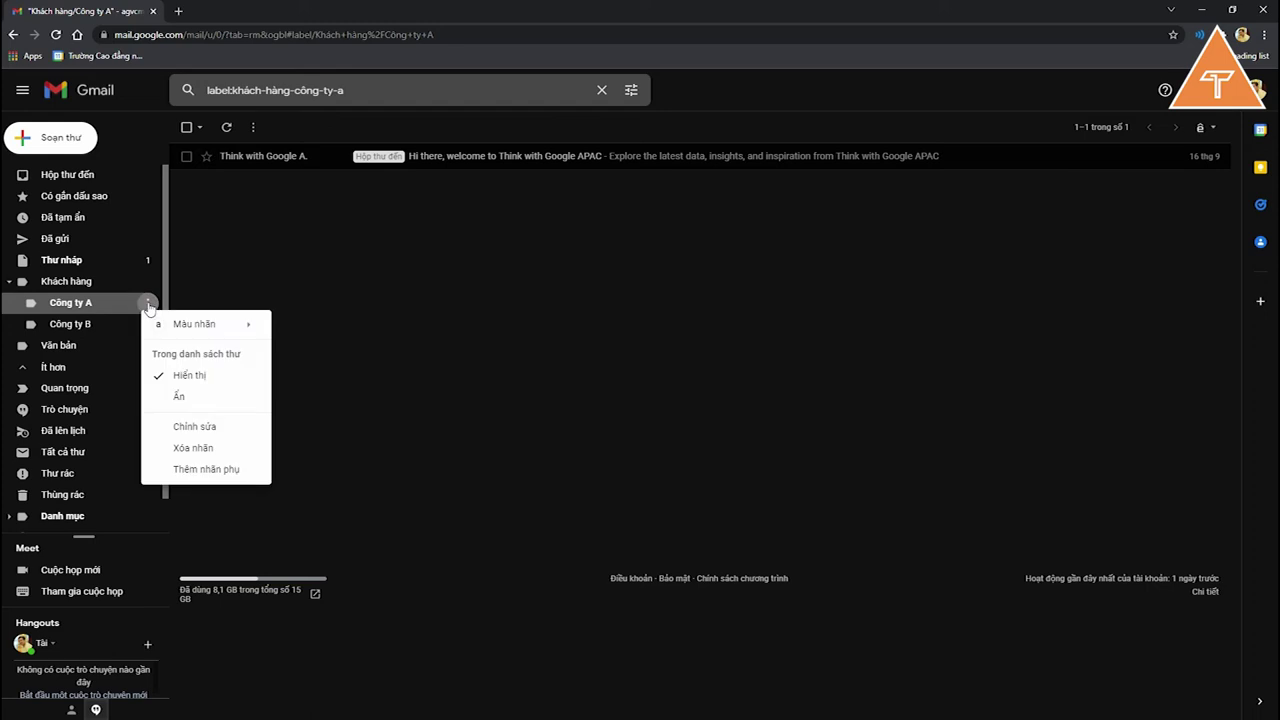
pyautogui.moveTo(213, 331)
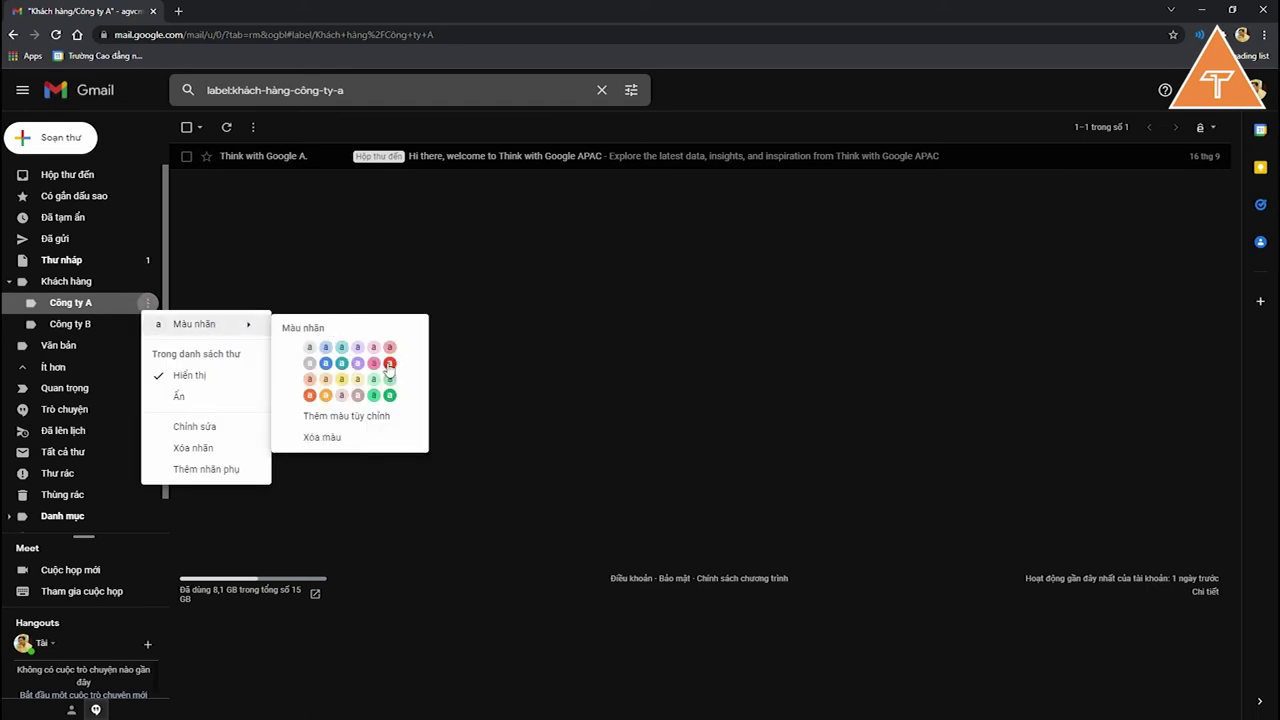
pyautogui.click(389, 364)
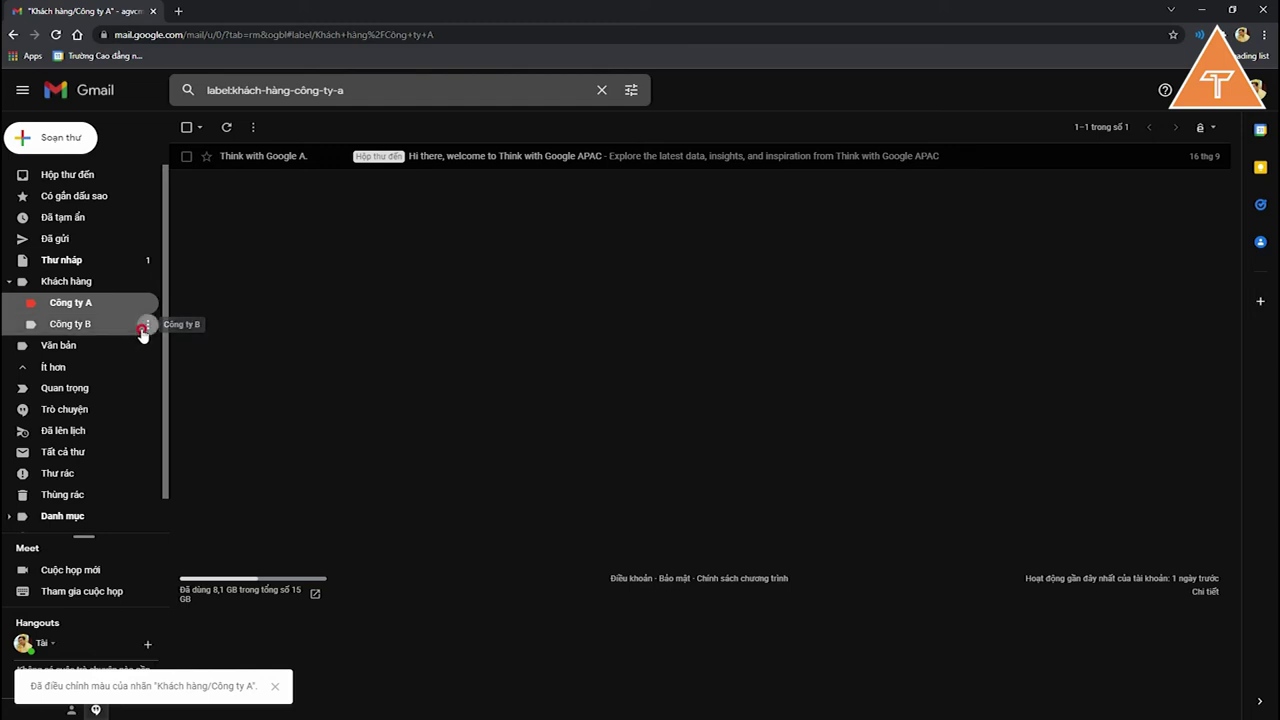
# Step: Set the Công ty B label's colour to blue and return to Hộp thư đến
pyautogui.click(147, 324)
pyautogui.moveTo(228, 352)
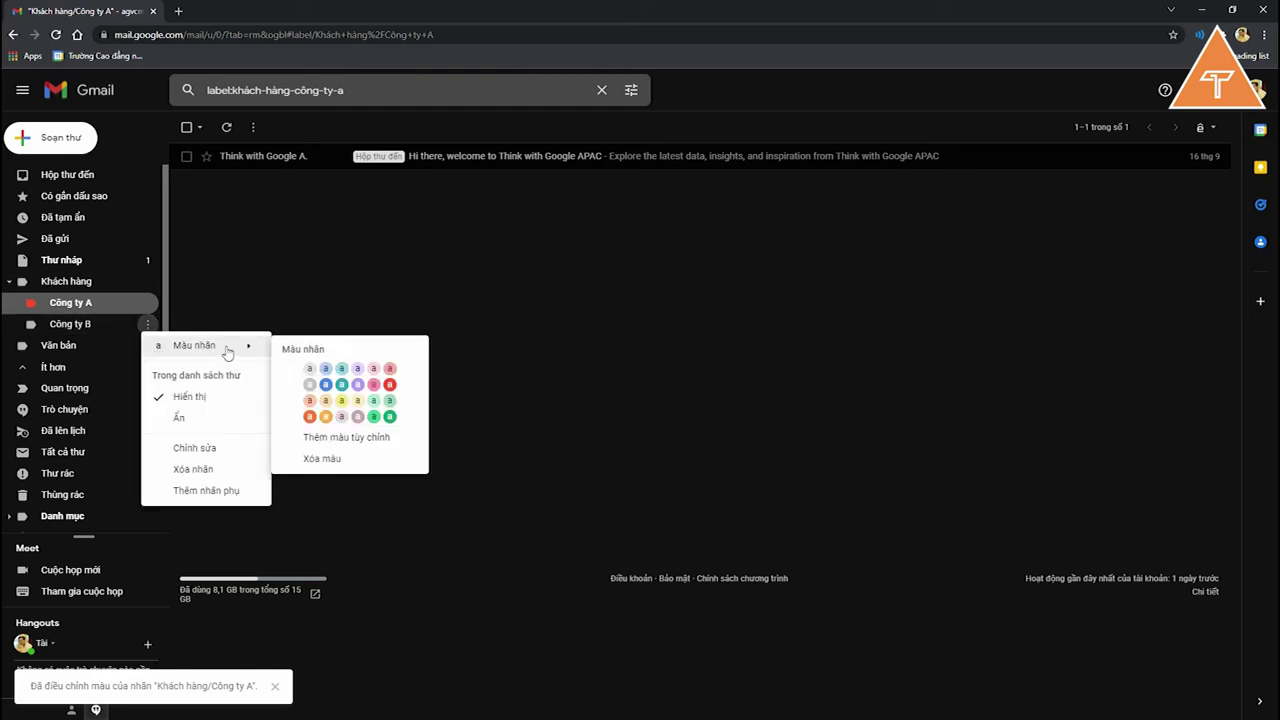
pyautogui.click(325, 384)
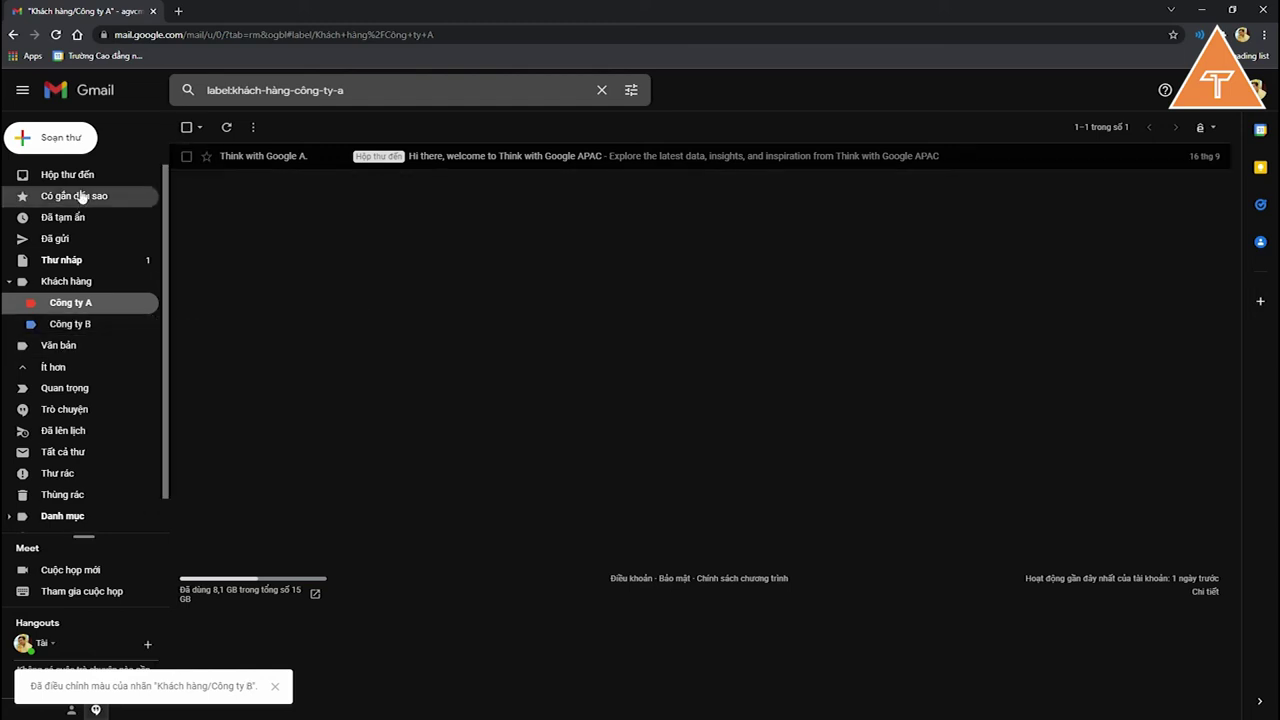
pyautogui.click(70, 175)
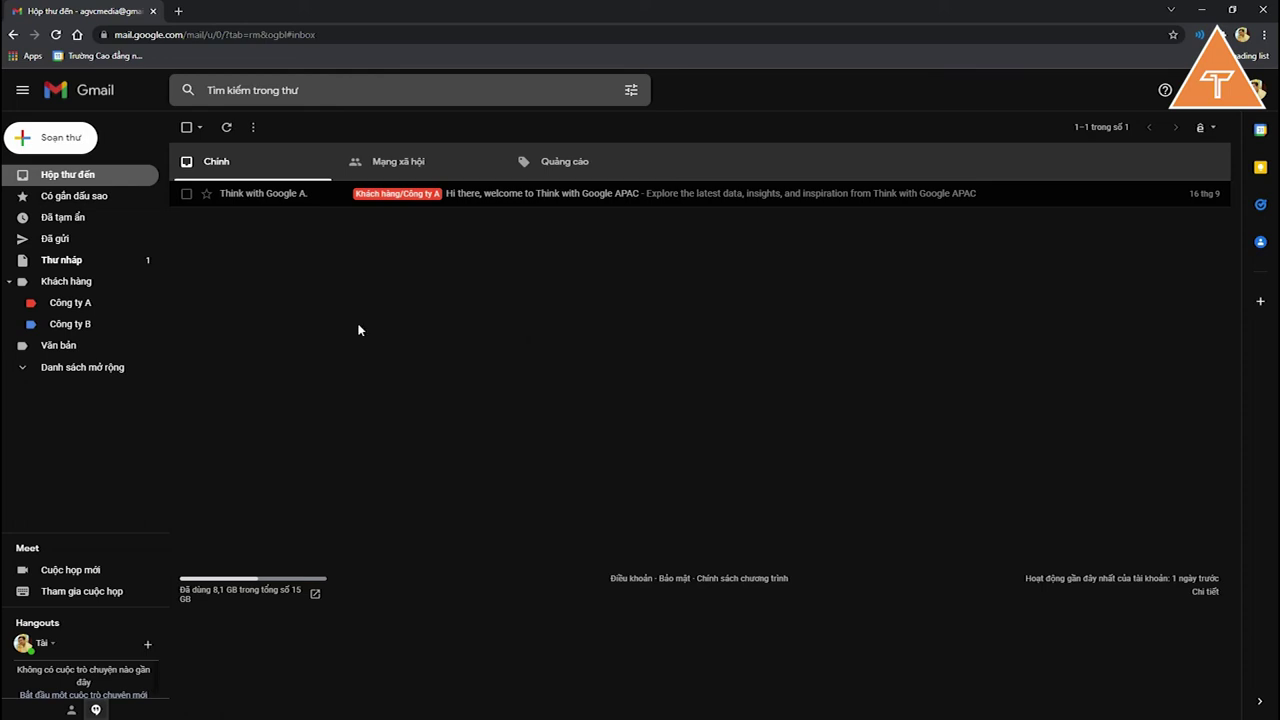
pyautogui.click(506, 196)
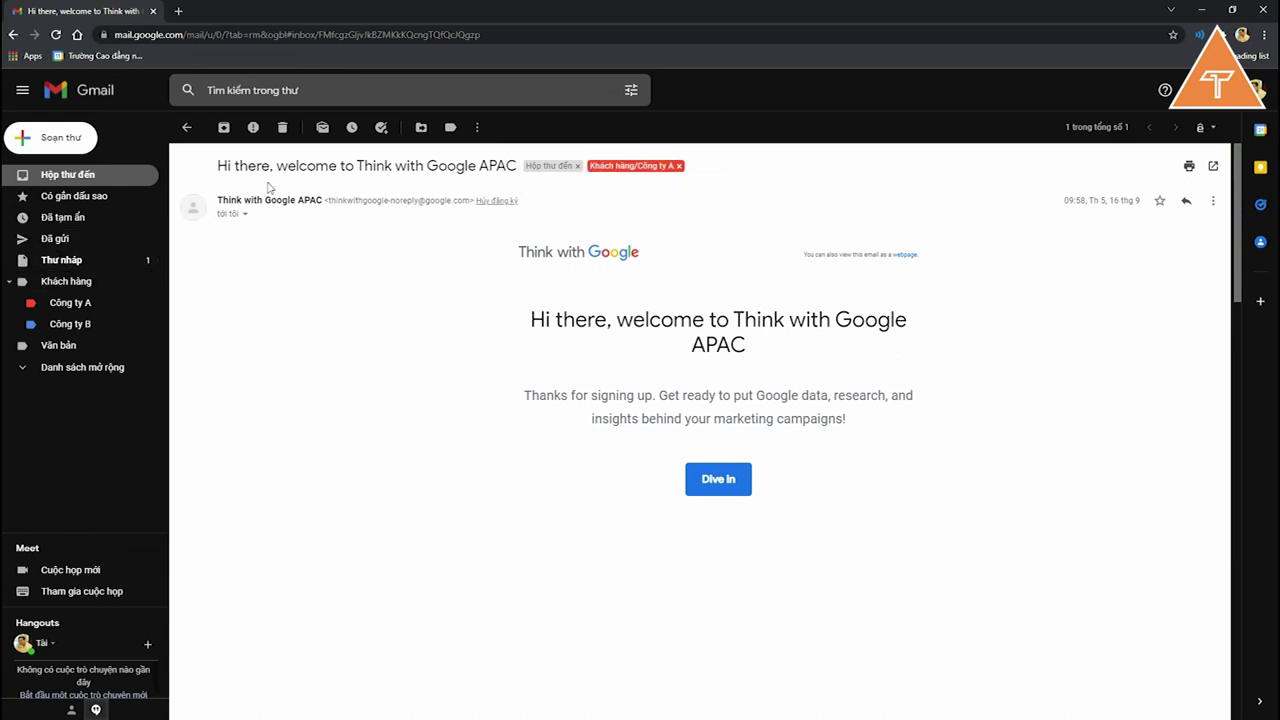
pyautogui.click(186, 127)
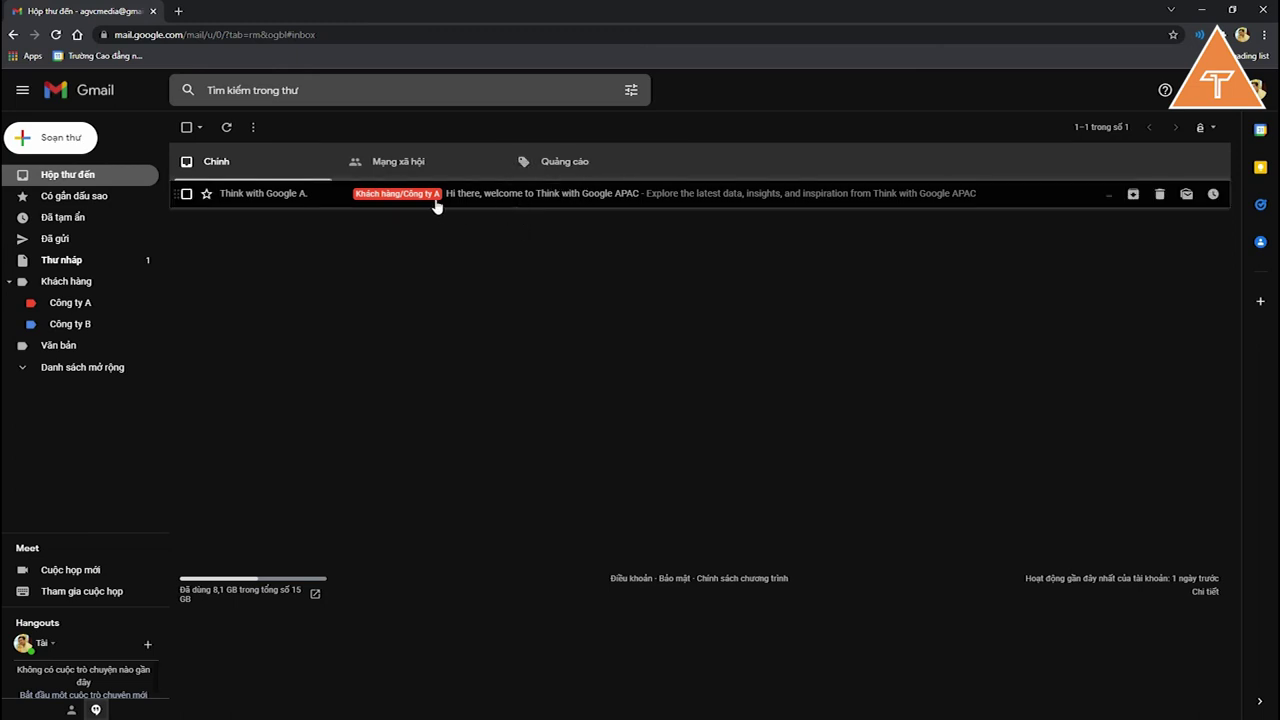
pyautogui.click(71, 311)
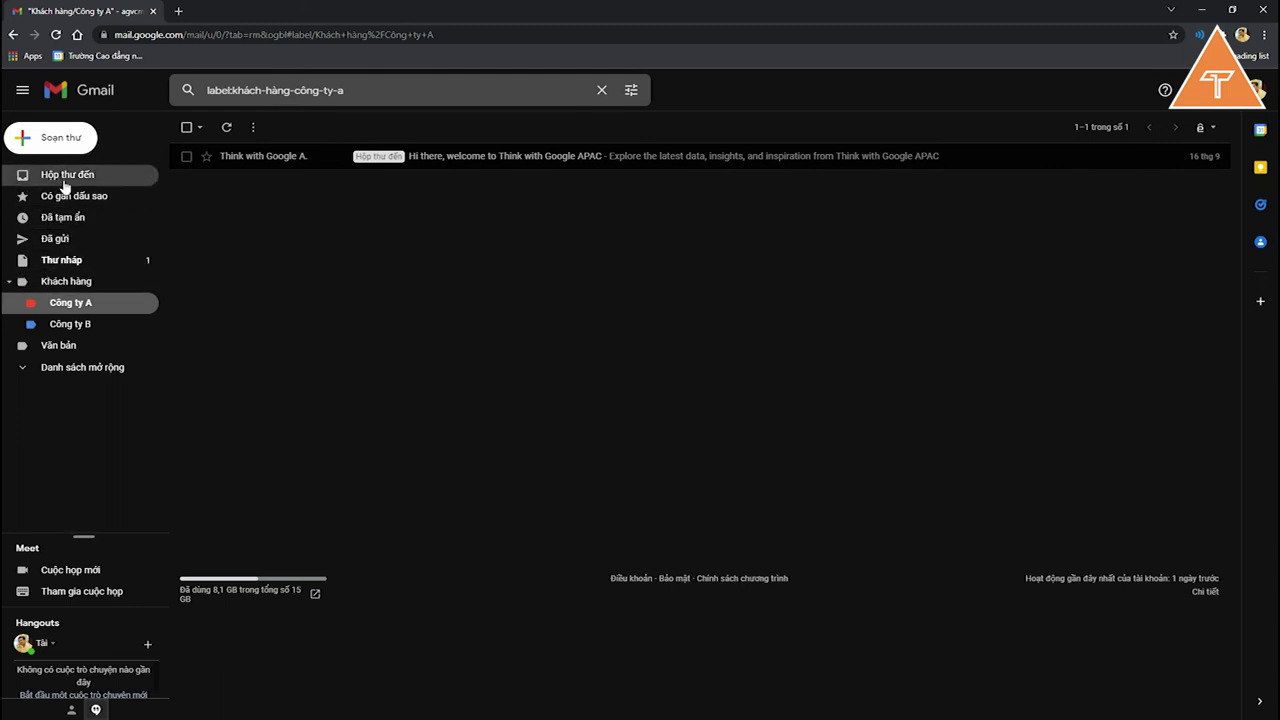
pyautogui.click(66, 176)
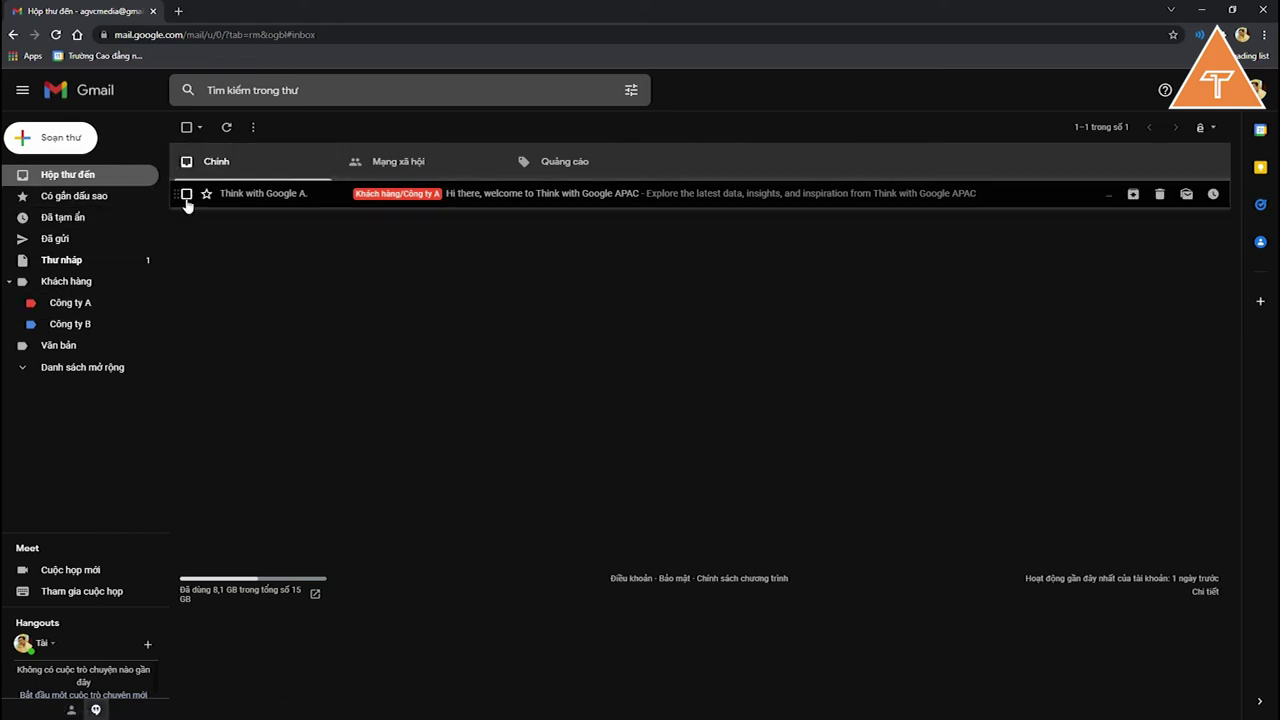
# Step: Tag the Think with Google welcome email with the Văn bản label too
pyautogui.click(186, 194)
pyautogui.click(452, 129)
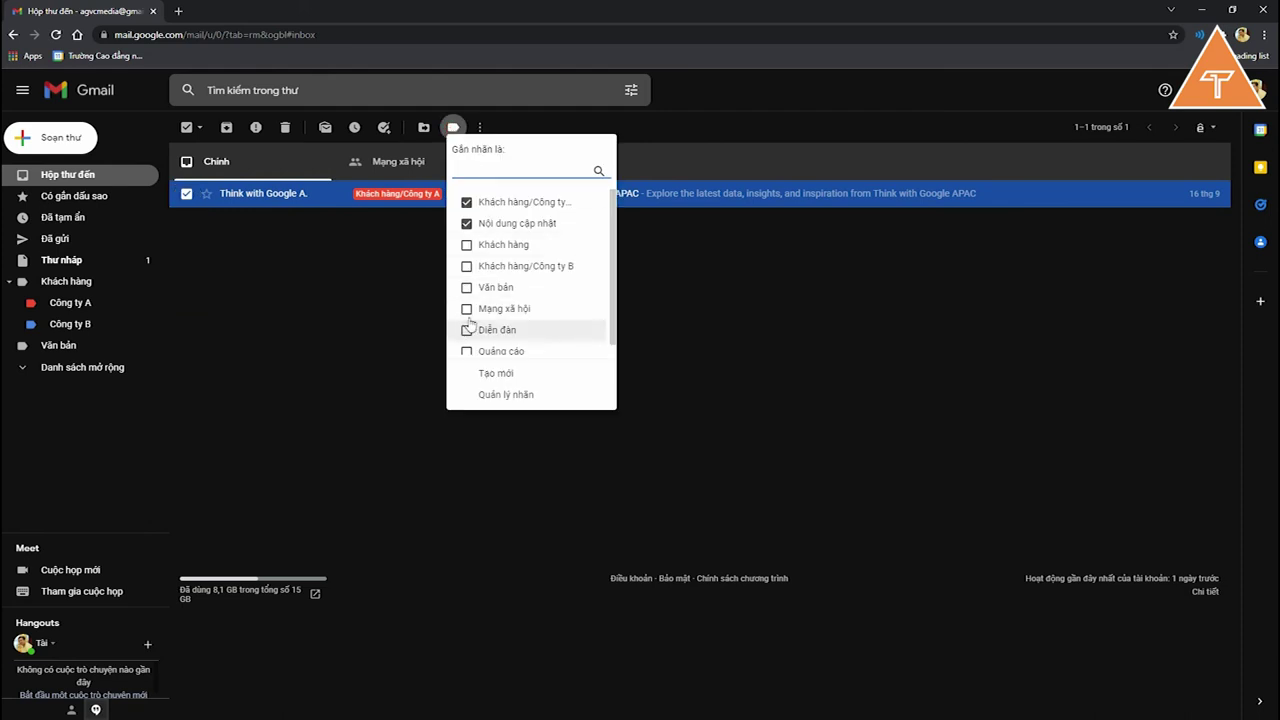
pyautogui.click(496, 287)
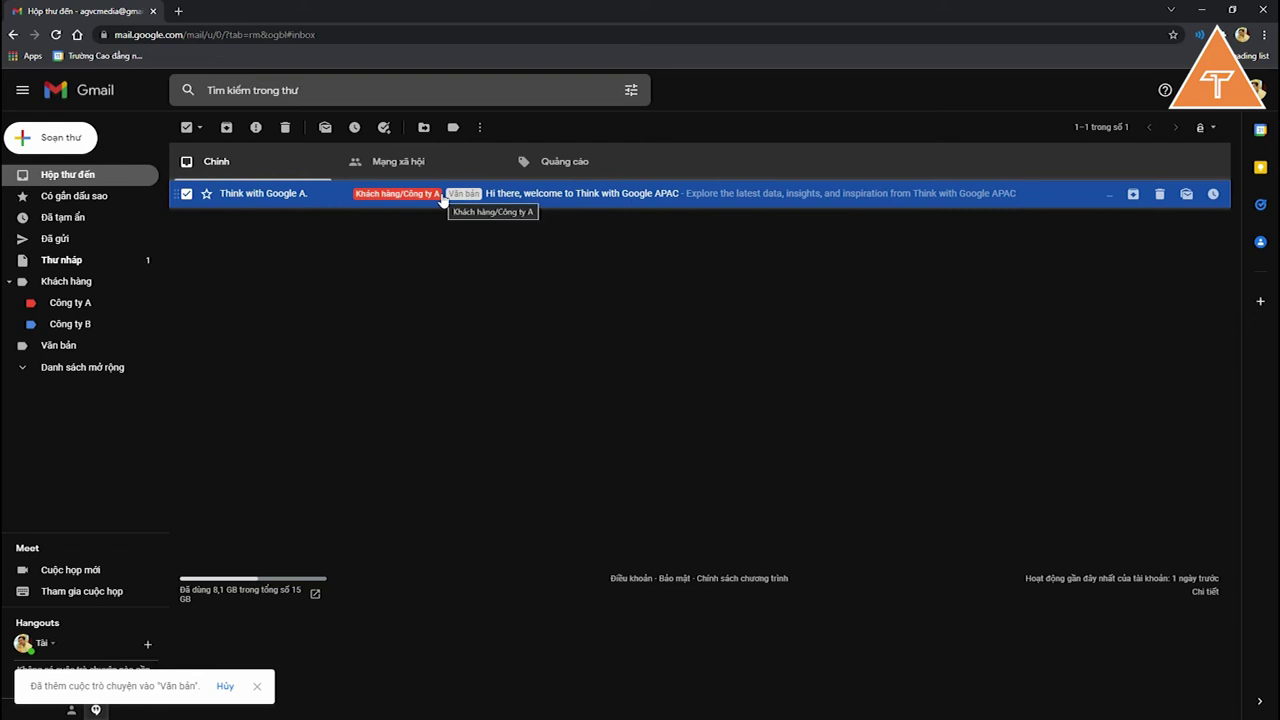
pyautogui.click(396, 275)
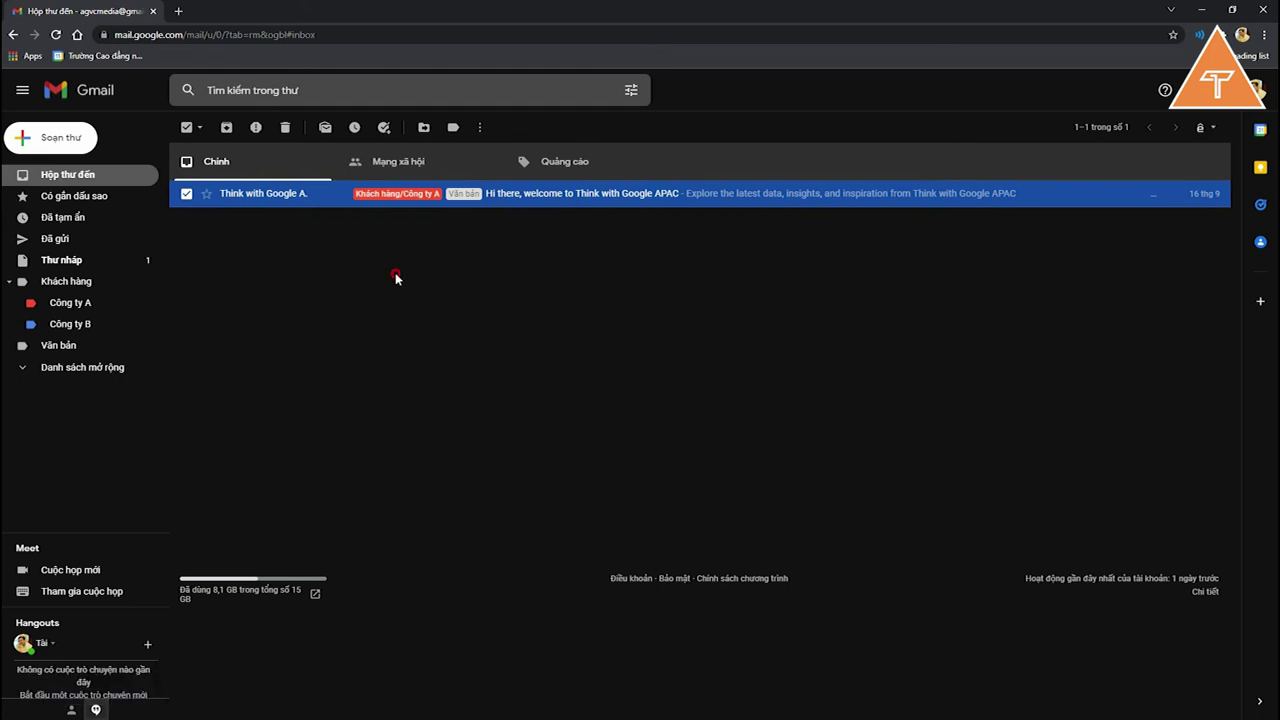
pyautogui.click(186, 194)
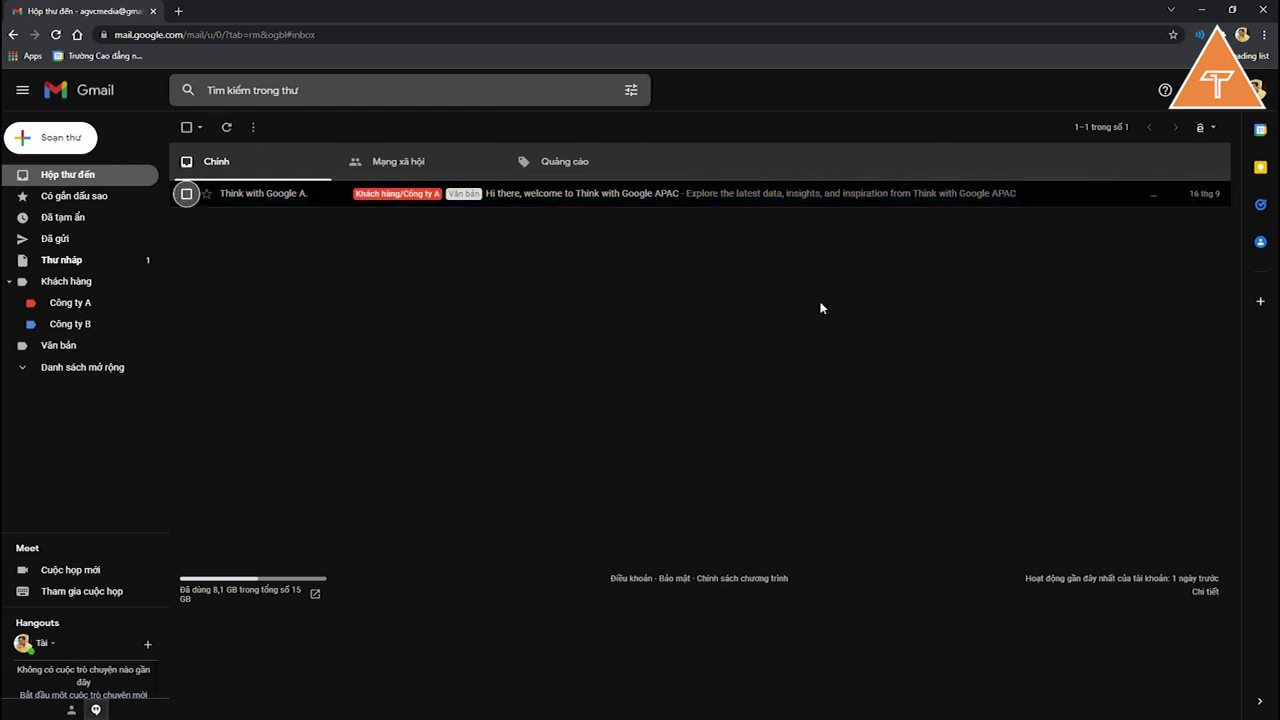
# Step: Open the Think with Google APAC welcome email and scroll through its content
pyautogui.click(599, 205)
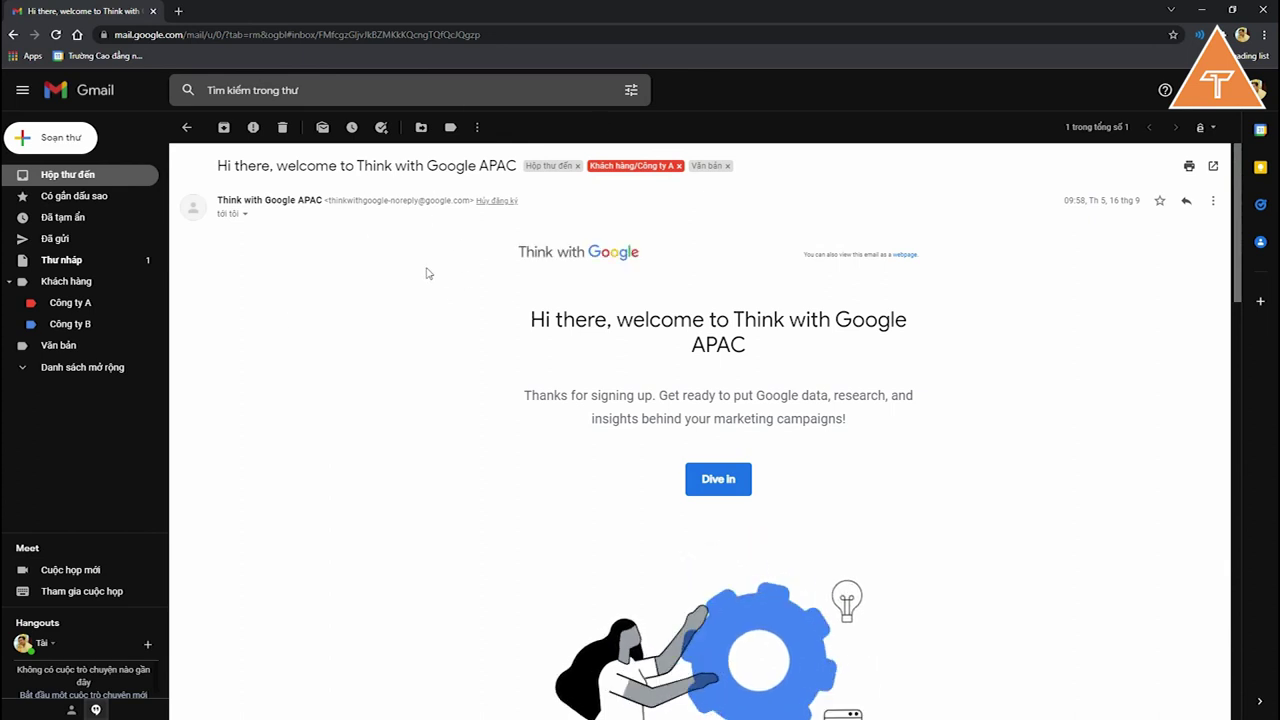
pyautogui.scroll(-3, 769, 400)
pyautogui.scroll(3, 771, 412)
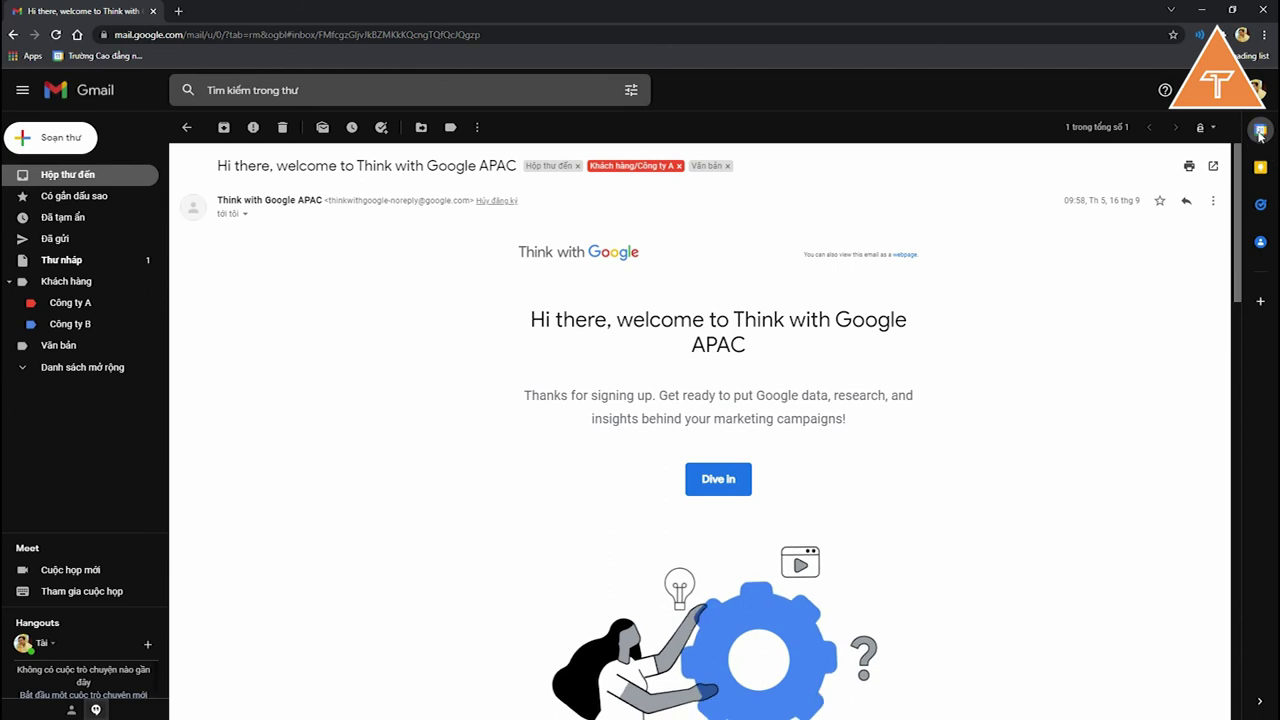
# Step: Show the side calendar with the day schedule for Thứ 6, 15 tháng 10
pyautogui.click(1260, 131)
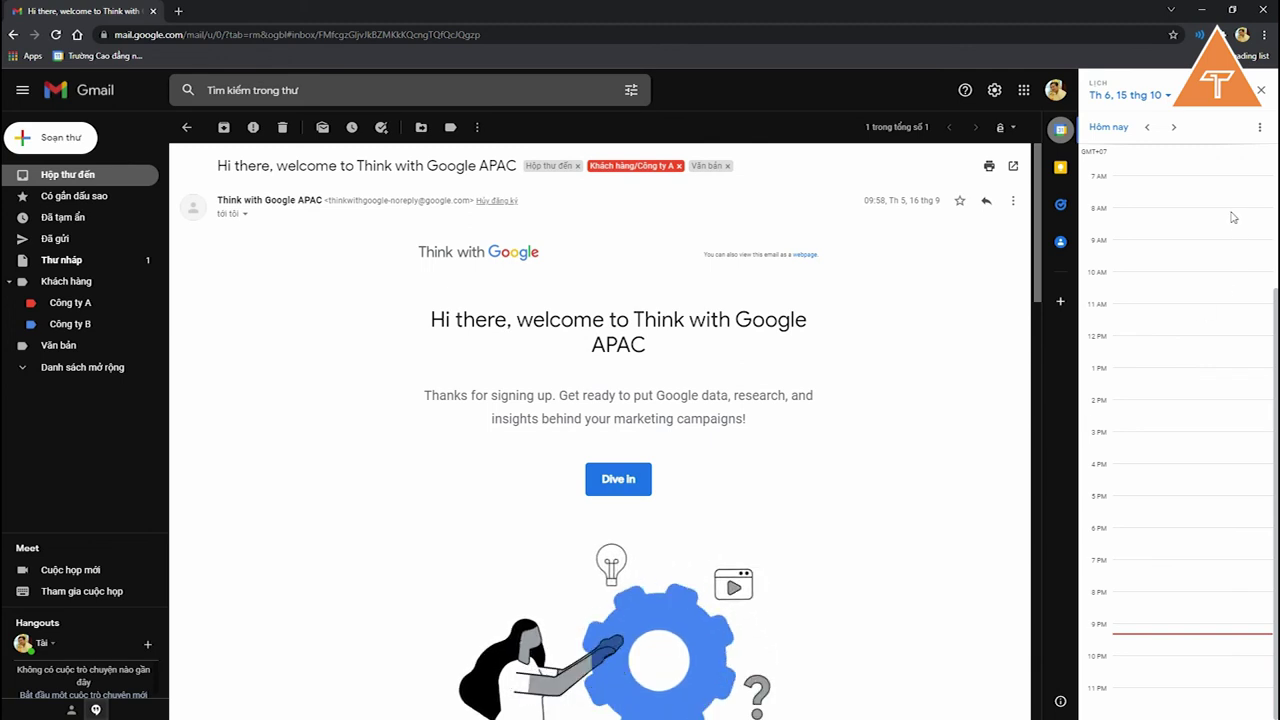
pyautogui.scroll(3, 1162, 330)
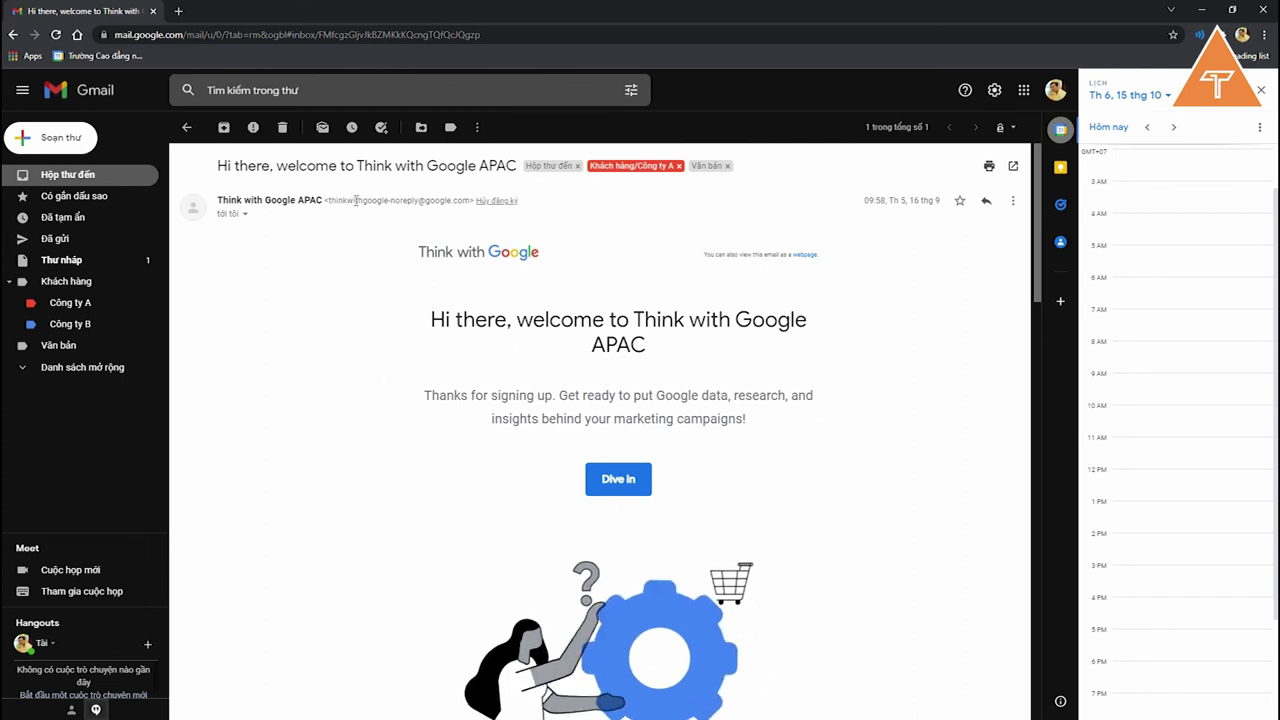
# Step: Start a new event from the email on 15 Oct, timed 8:30 to 10:30 AM
pyautogui.click(1160, 386)
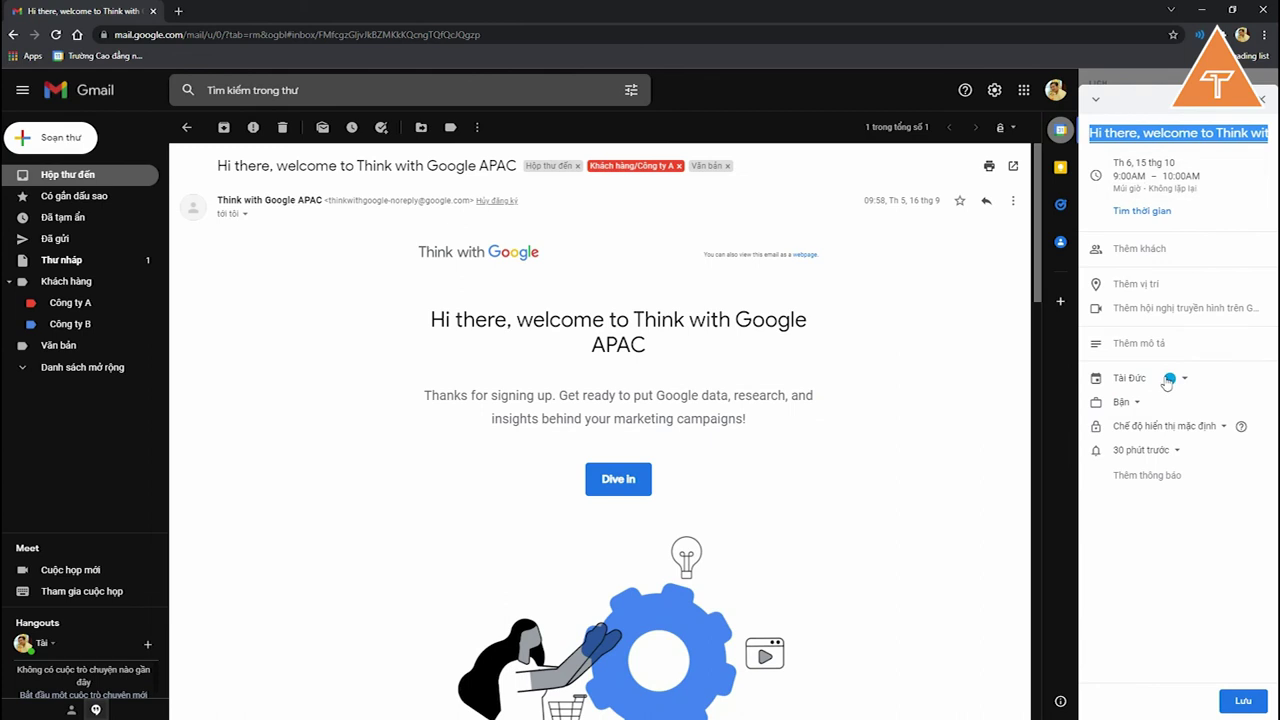
pyautogui.click(1108, 132)
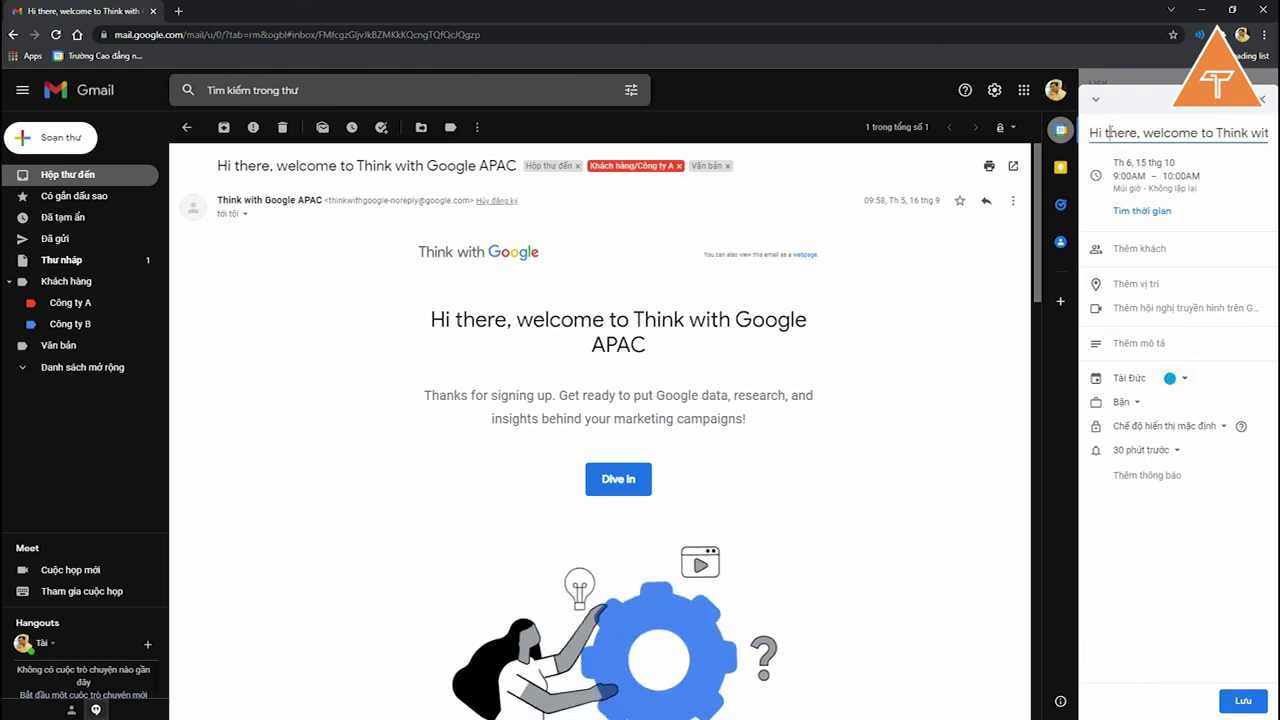
pyautogui.moveTo(1106, 133); pyautogui.dragTo(1025, 148)
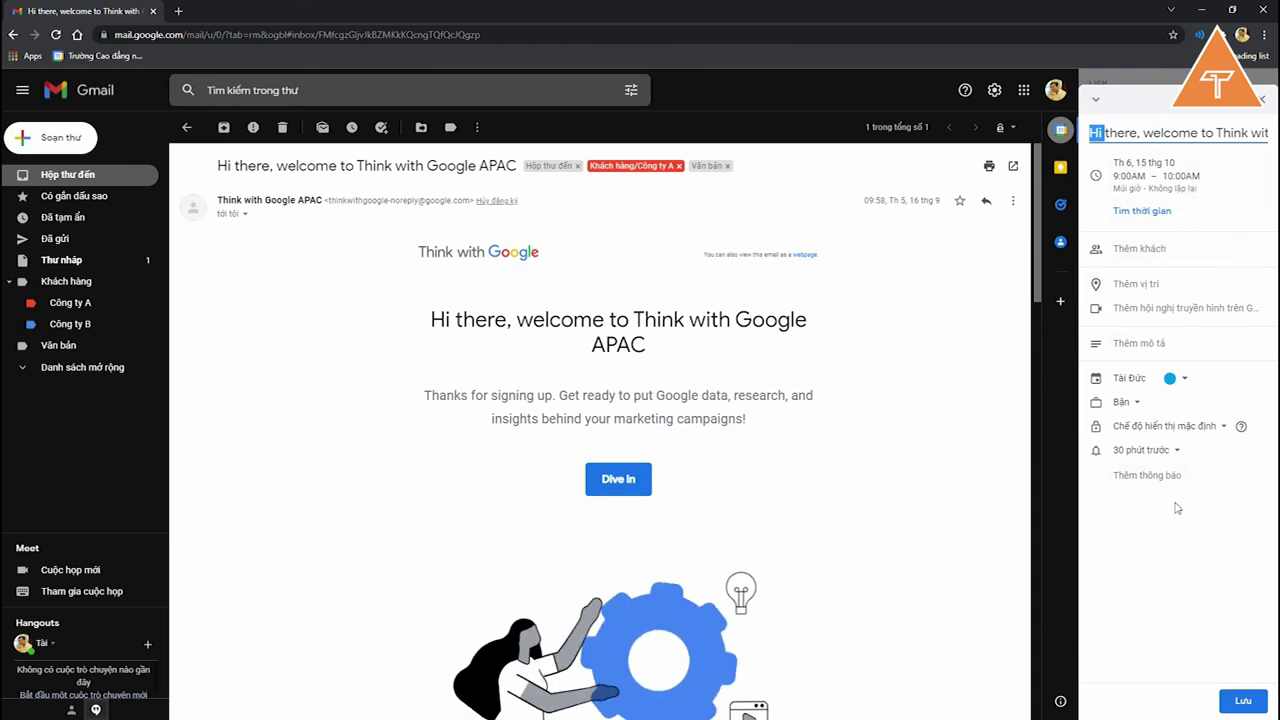
pyautogui.click(1130, 177)
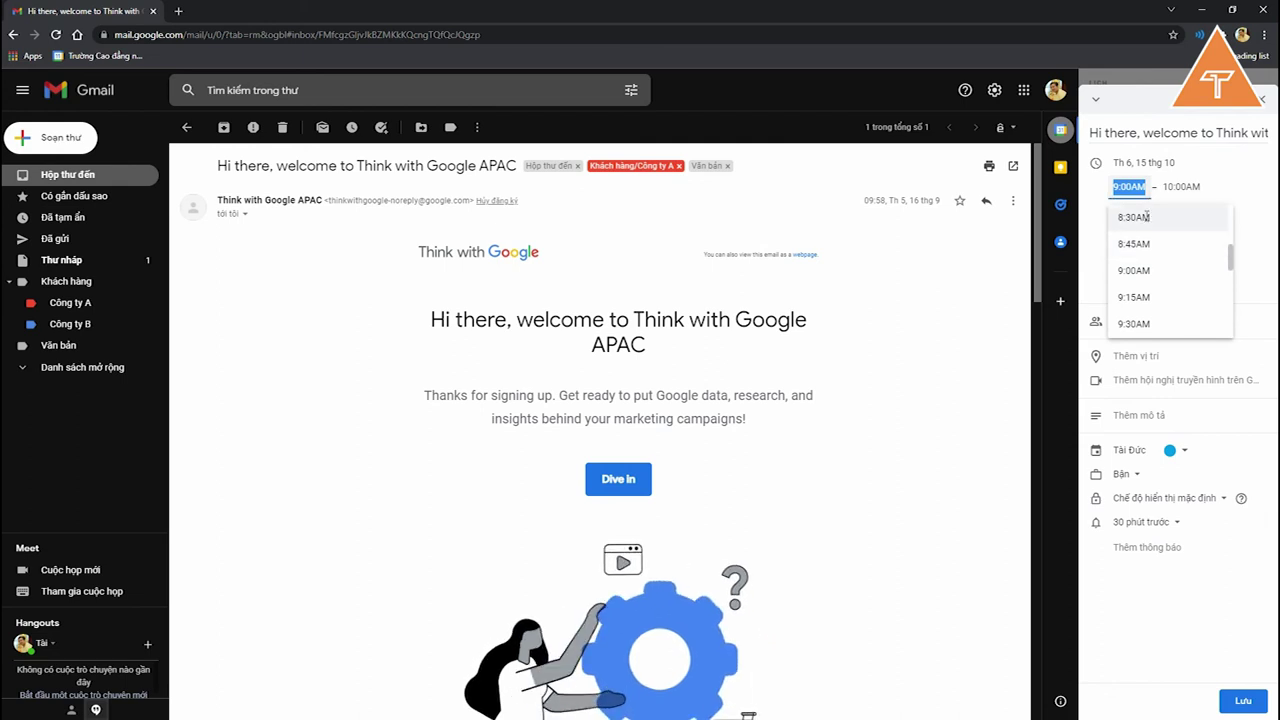
pyautogui.click(1146, 217)
pyautogui.click(1192, 323)
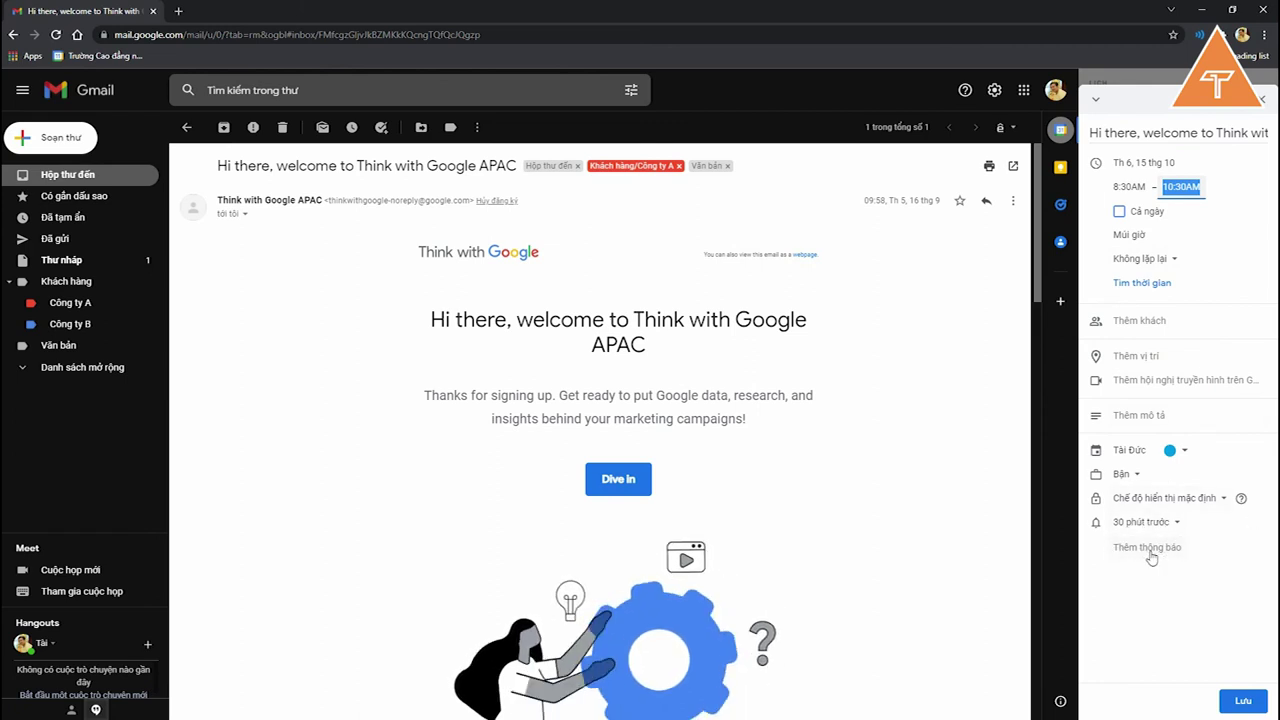
# Step: Keep the event's availability as Bận and save it with the email subject as title
pyautogui.click(1123, 476)
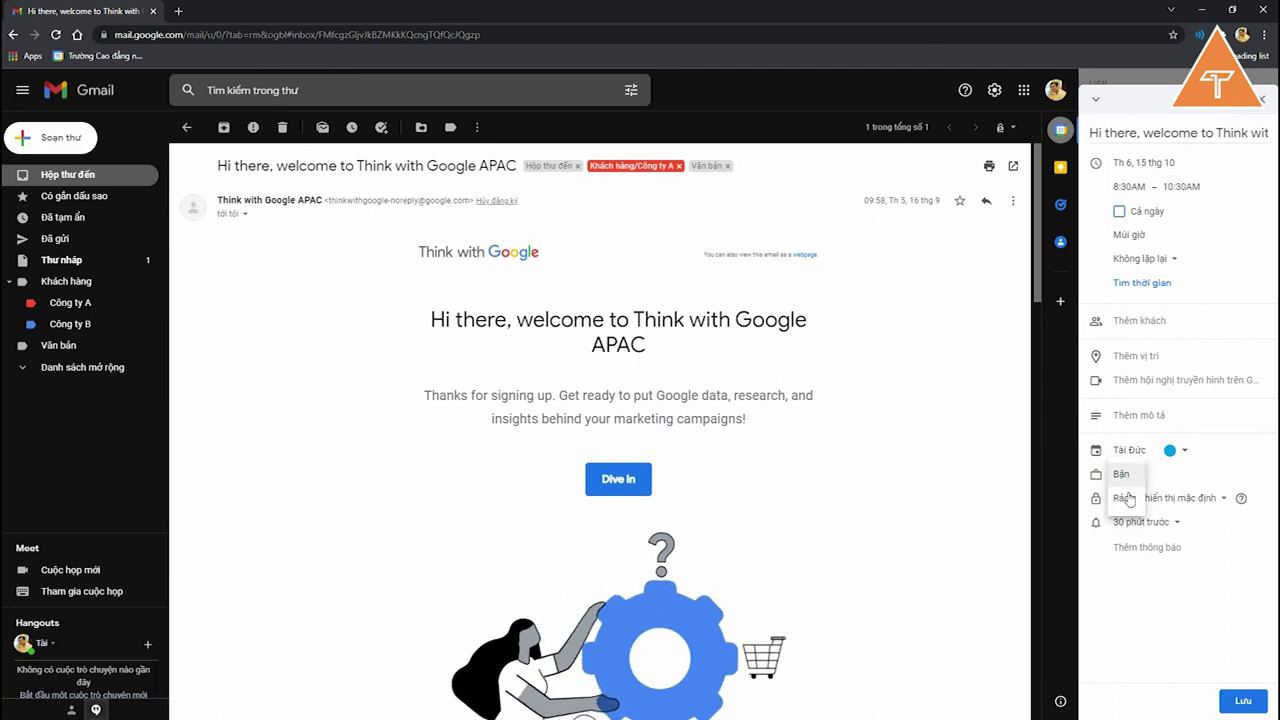
pyautogui.click(1127, 497)
pyautogui.click(1125, 474)
pyautogui.click(1124, 453)
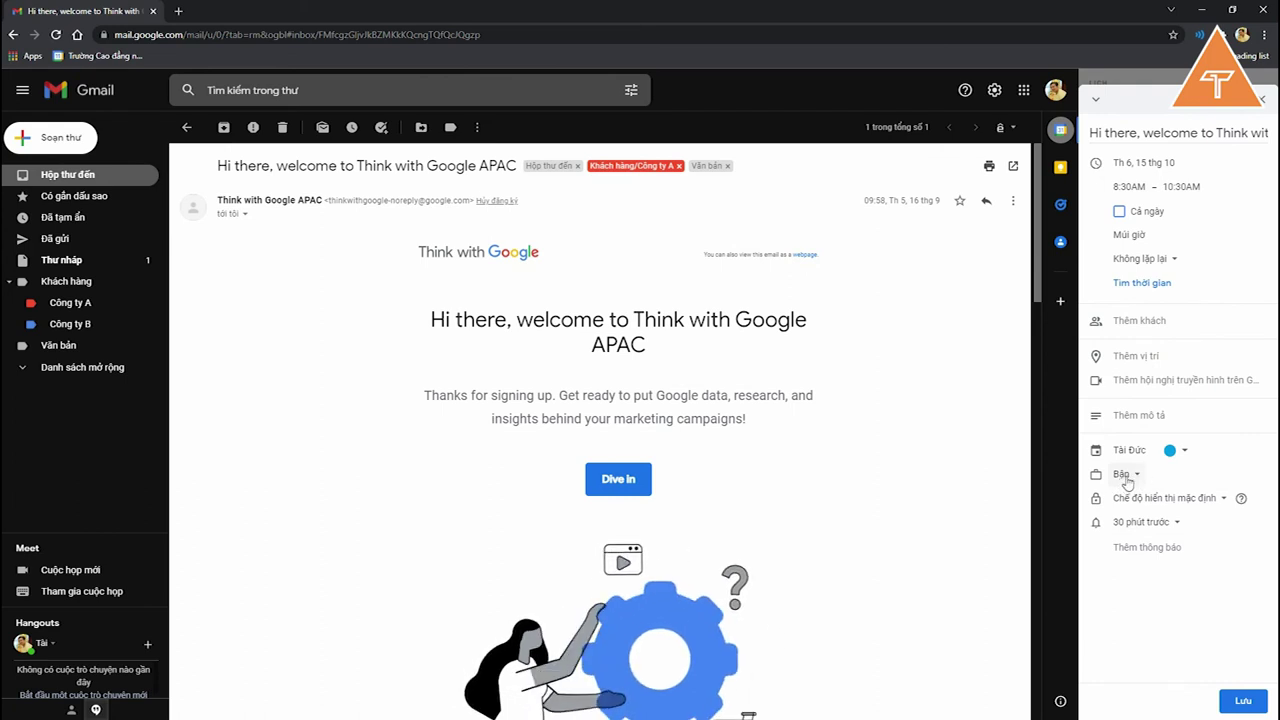
pyautogui.click(1150, 132)
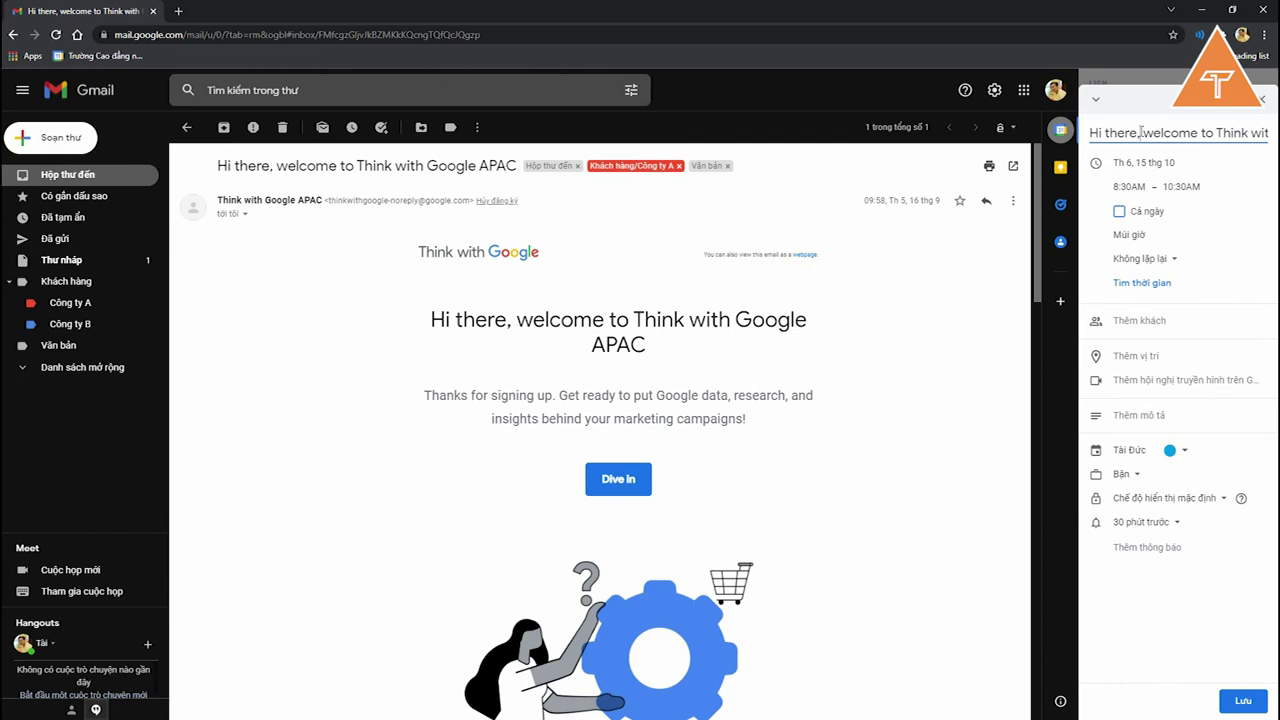
pyautogui.hotkey('ctrl', 'a')
pyautogui.click(1243, 701)
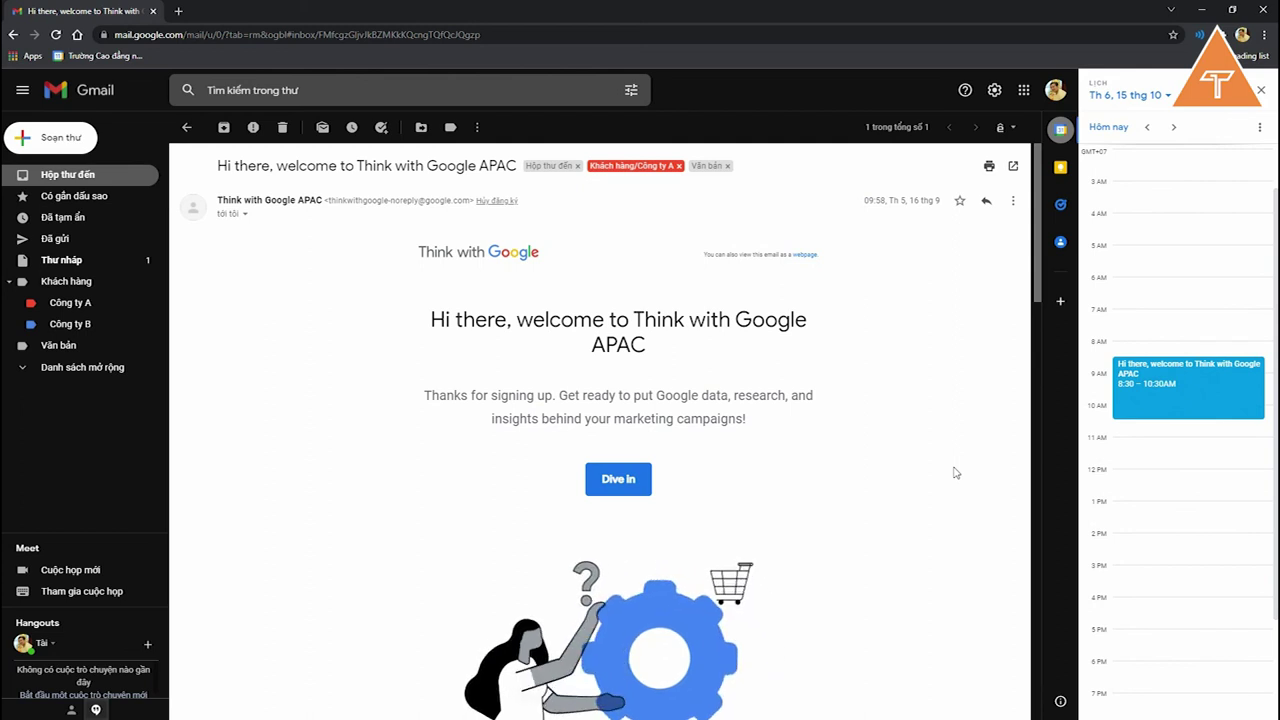
# Step: Review the saved 8:30–10:30 AM event's details and edit form, then close the calendar panel
pyautogui.click(1261, 90)
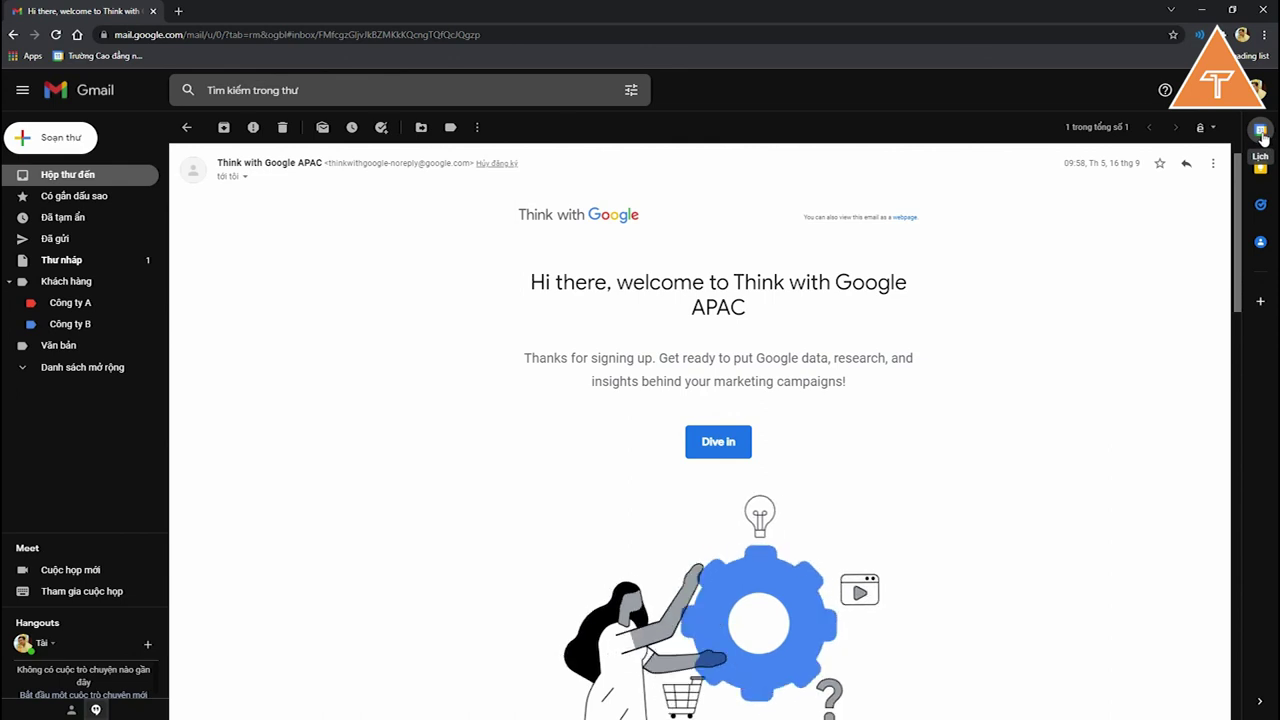
pyautogui.click(1261, 131)
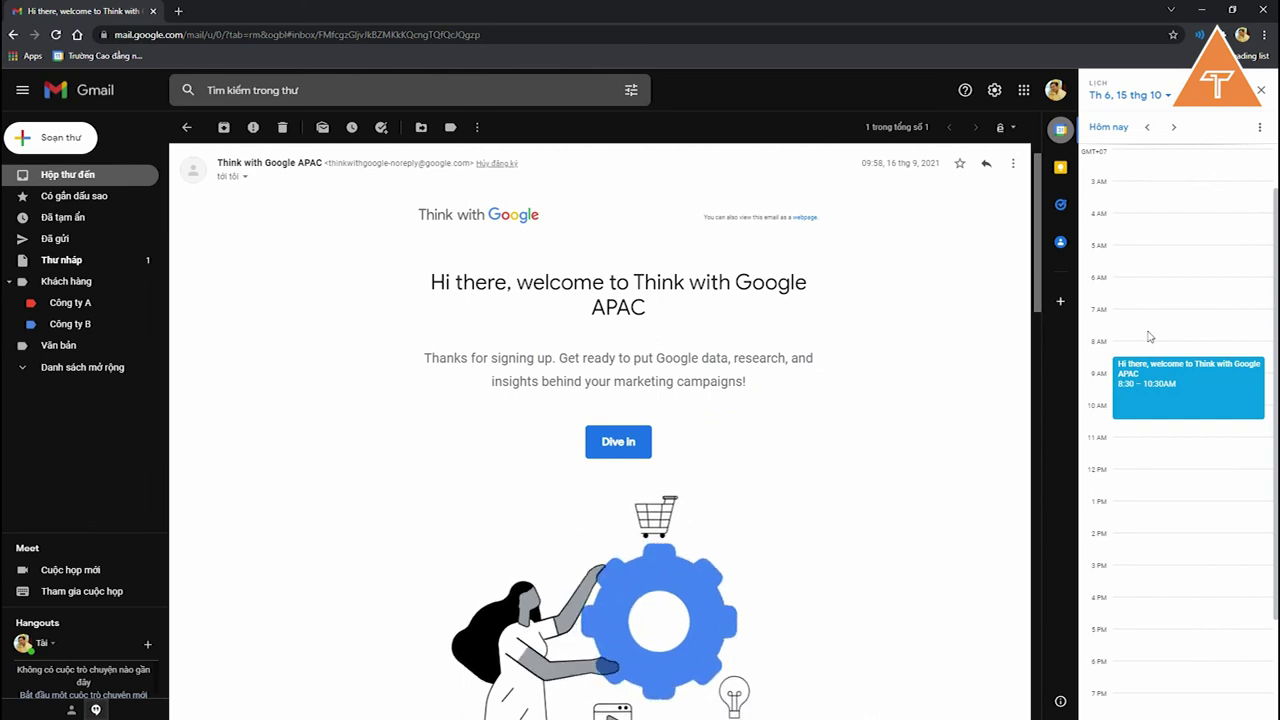
pyautogui.click(1199, 379)
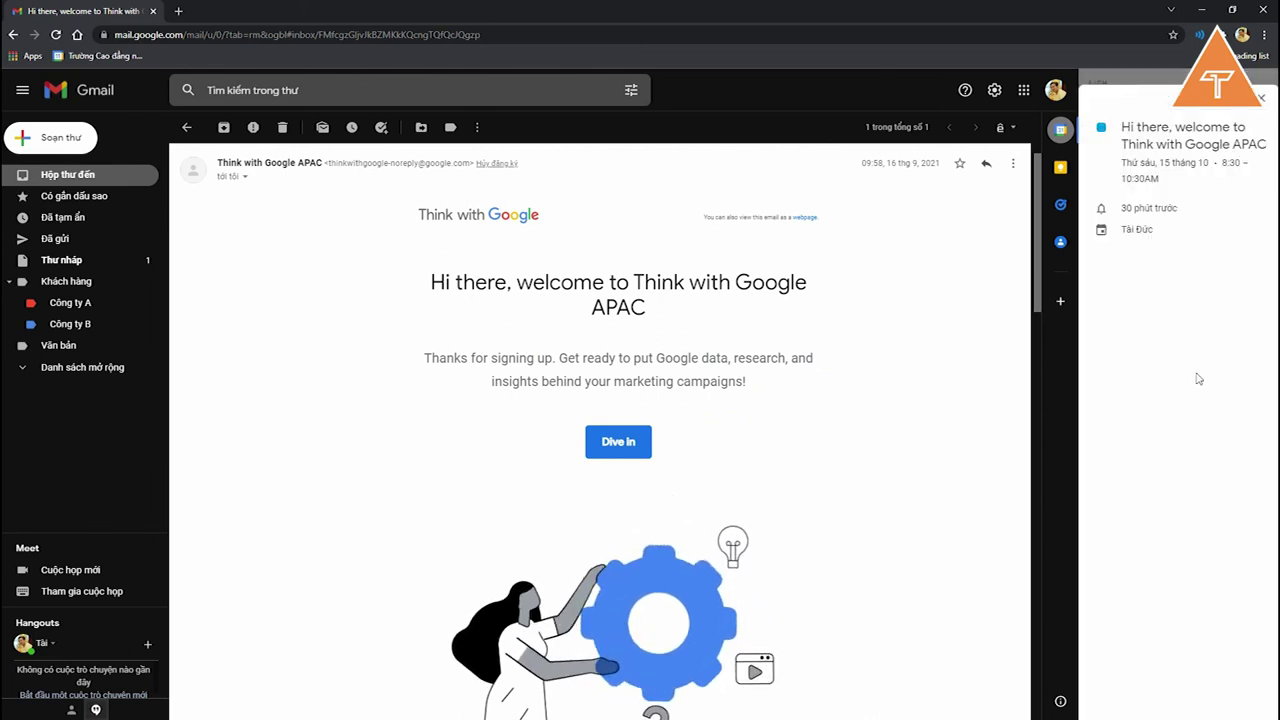
pyautogui.click(1190, 114)
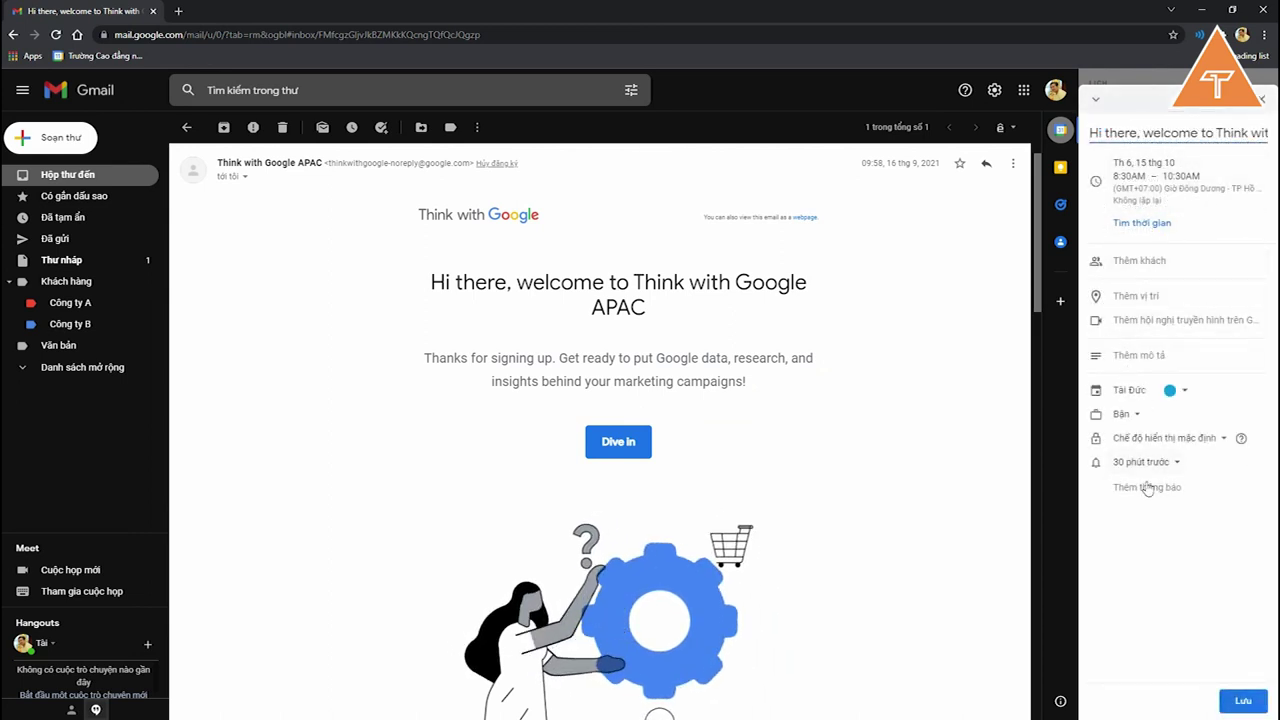
pyautogui.click(1261, 100)
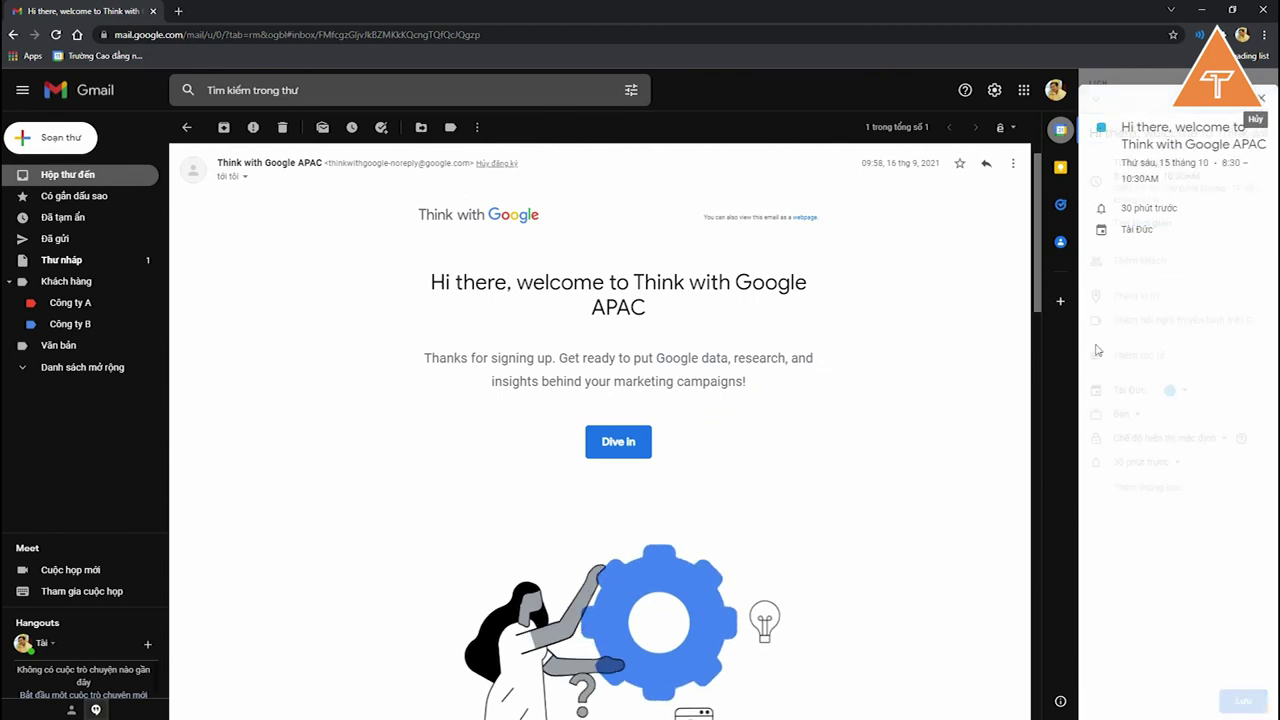
pyautogui.click(1261, 100)
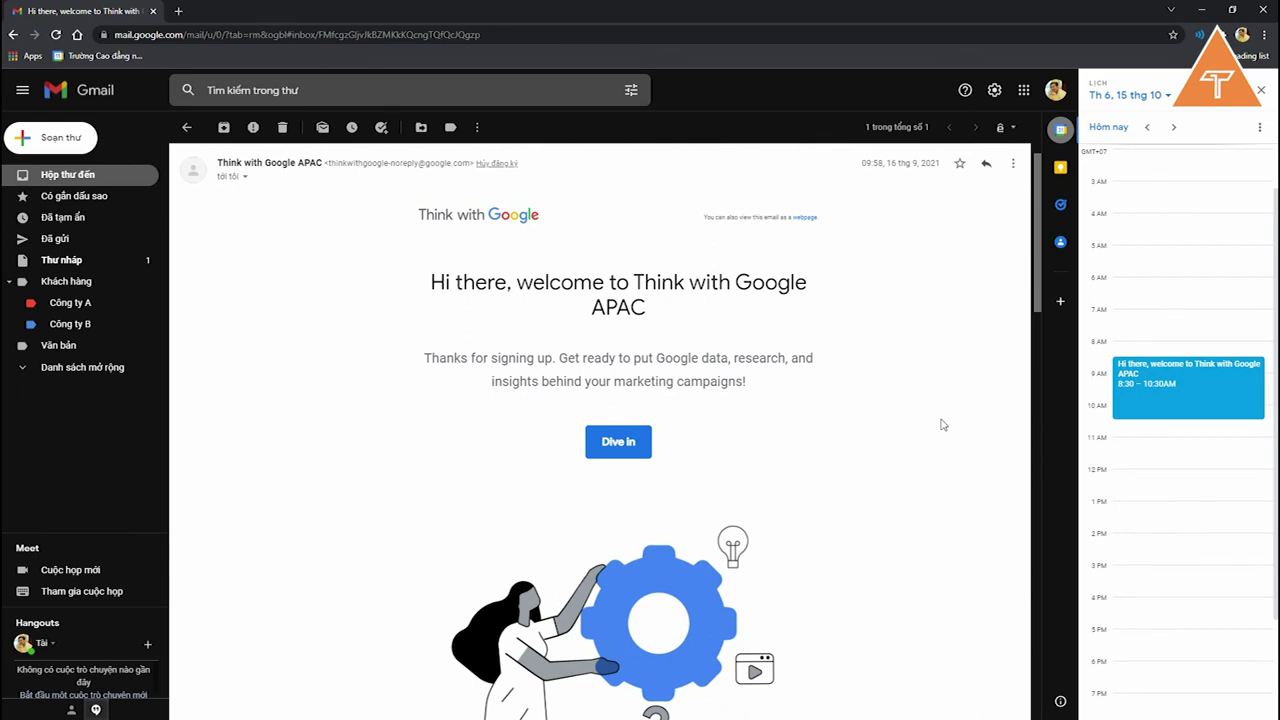
pyautogui.click(1262, 92)
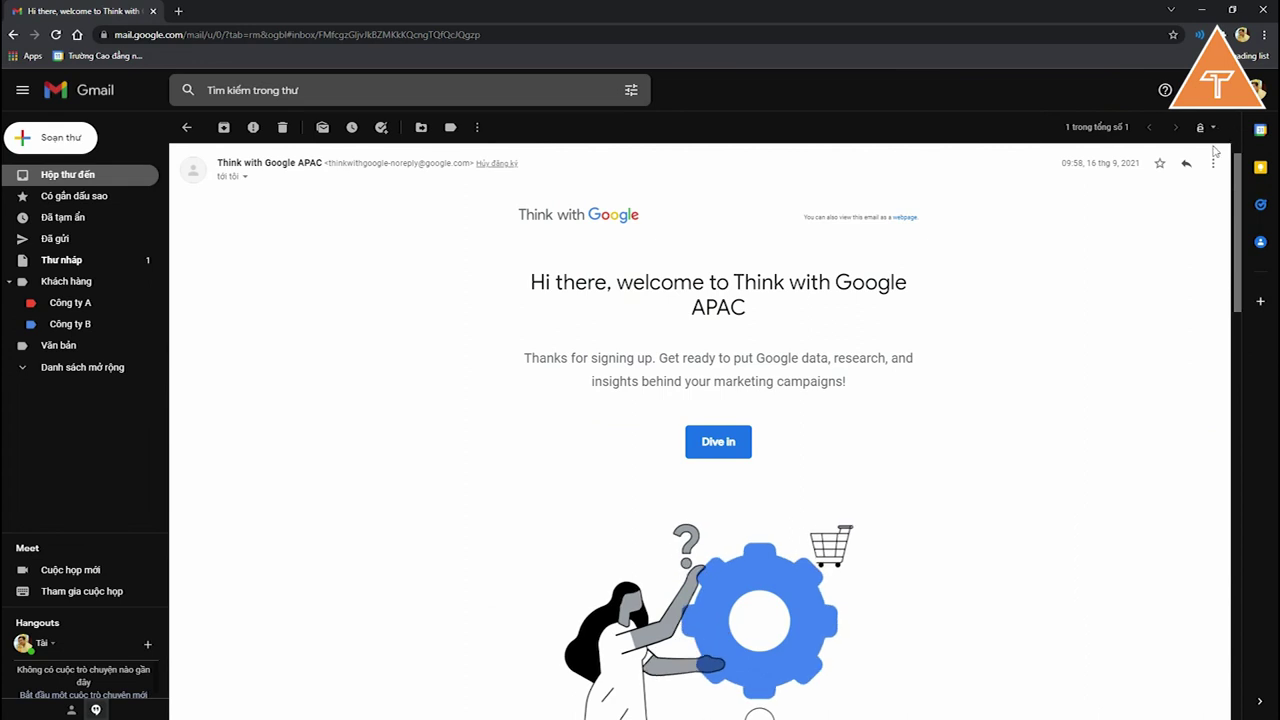
# Step: Glance at Google Keep notes, close them, and go back to the inbox list
pyautogui.click(1261, 170)
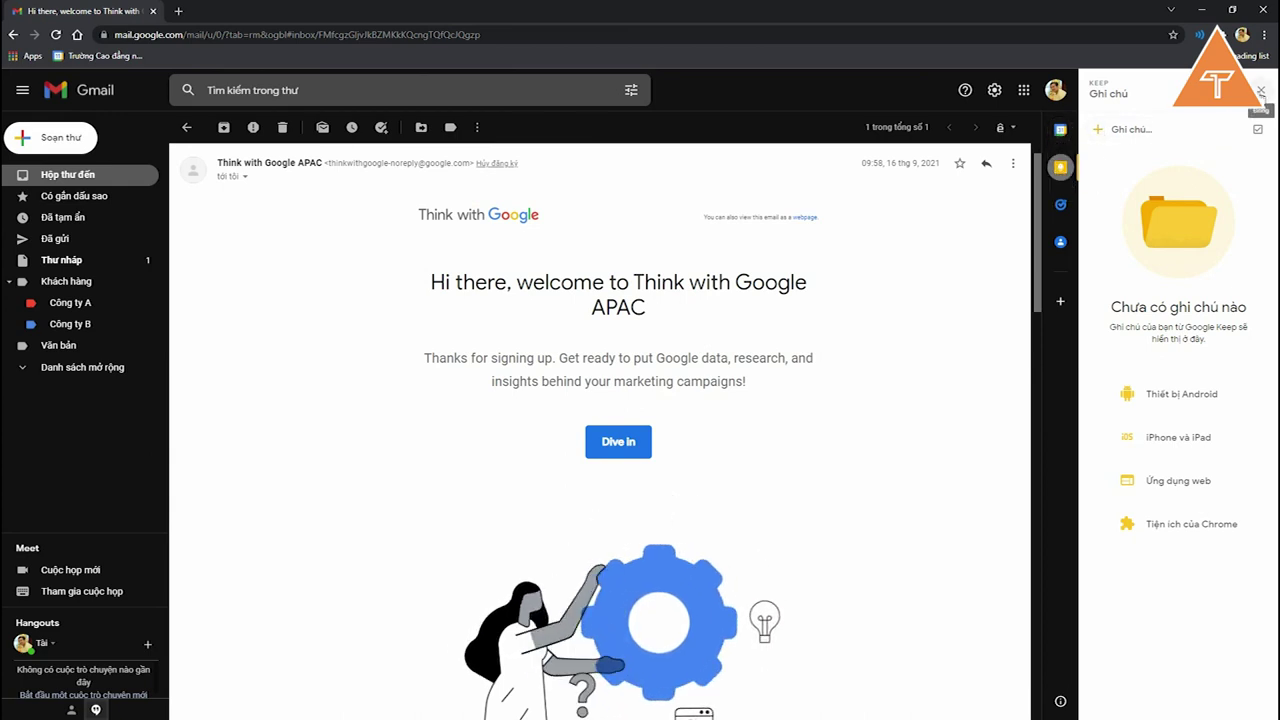
pyautogui.click(1261, 91)
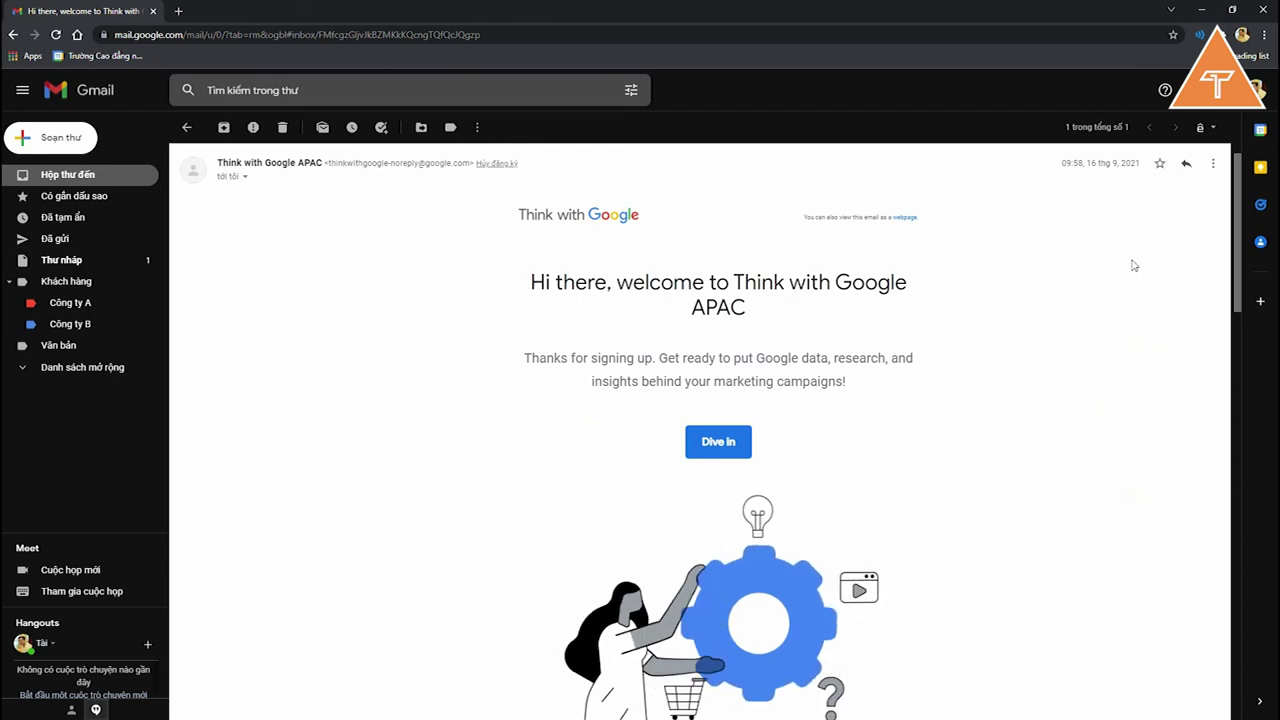
pyautogui.scroll(-1, 897, 401)
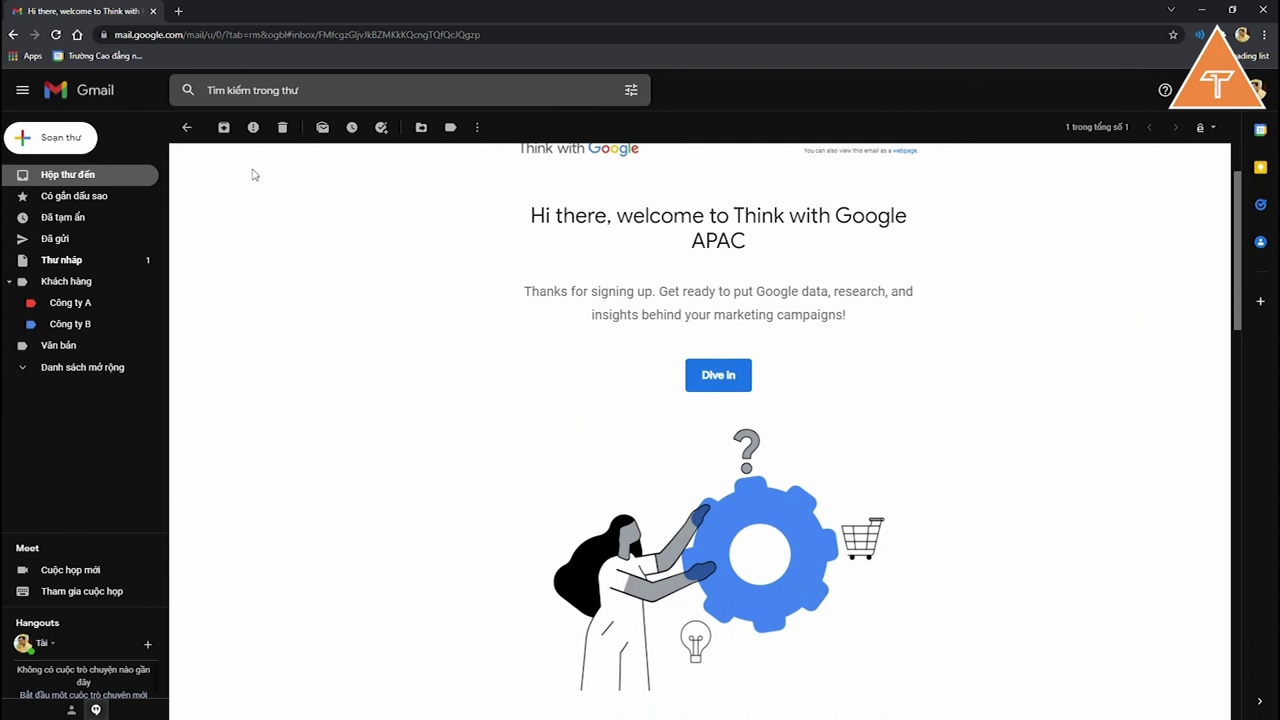
pyautogui.click(186, 127)
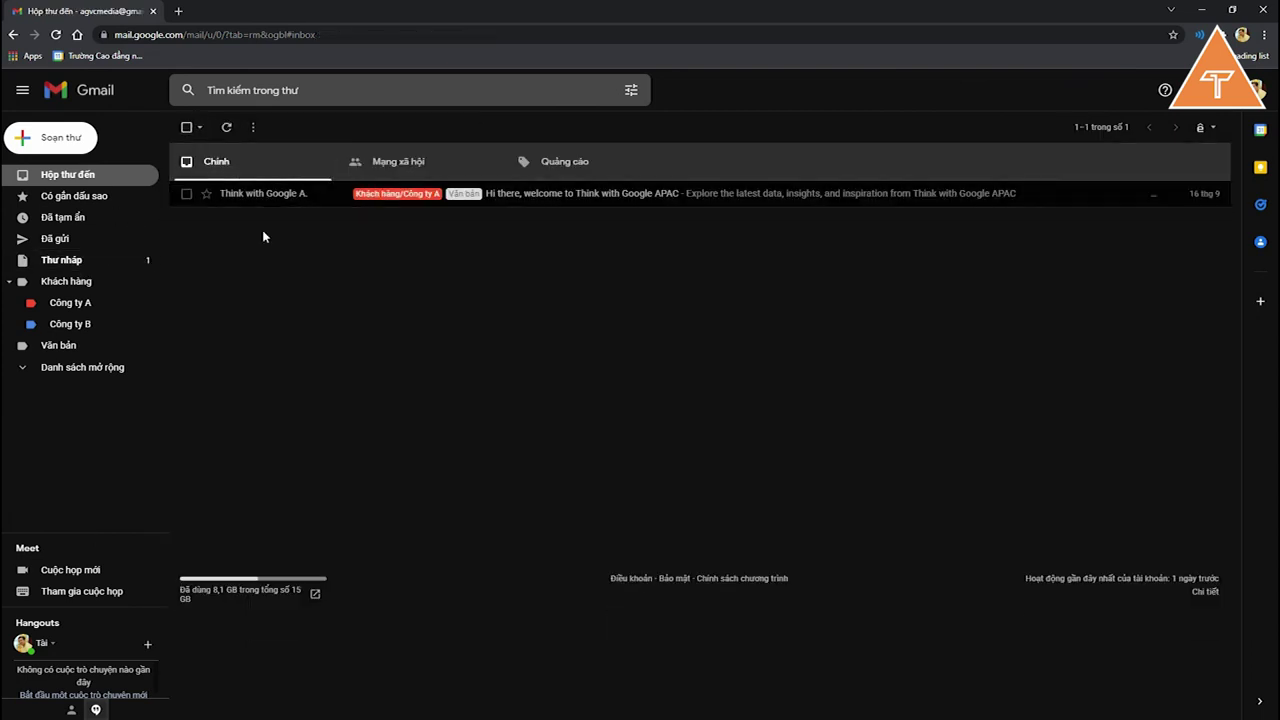